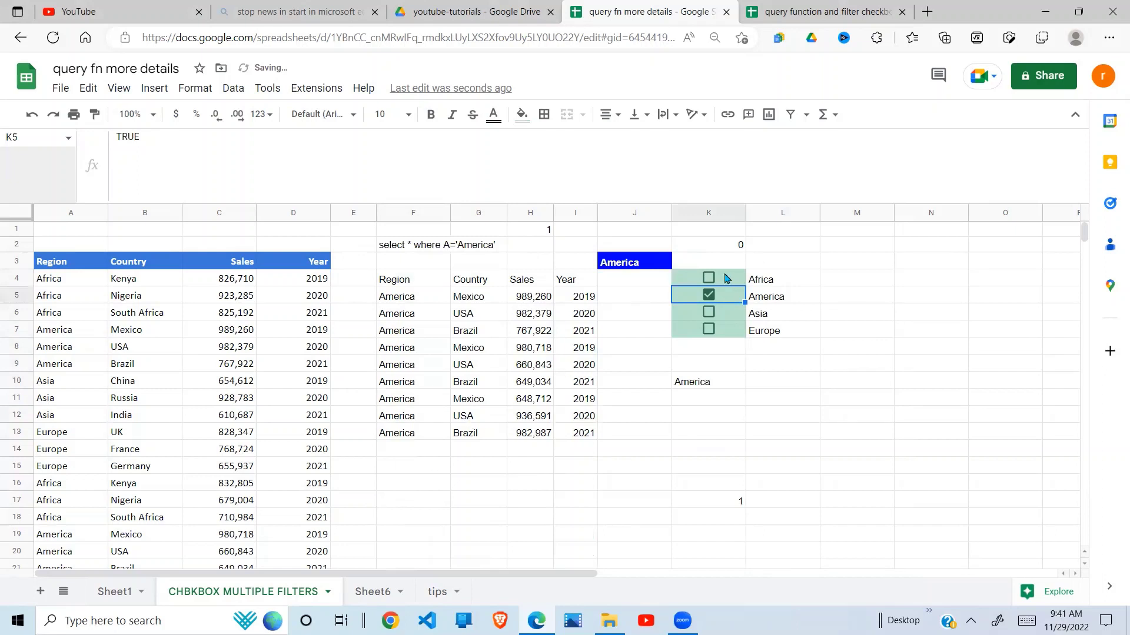
# - Tick the Africa checkbox in cell K4
pyautogui.click(709, 277)
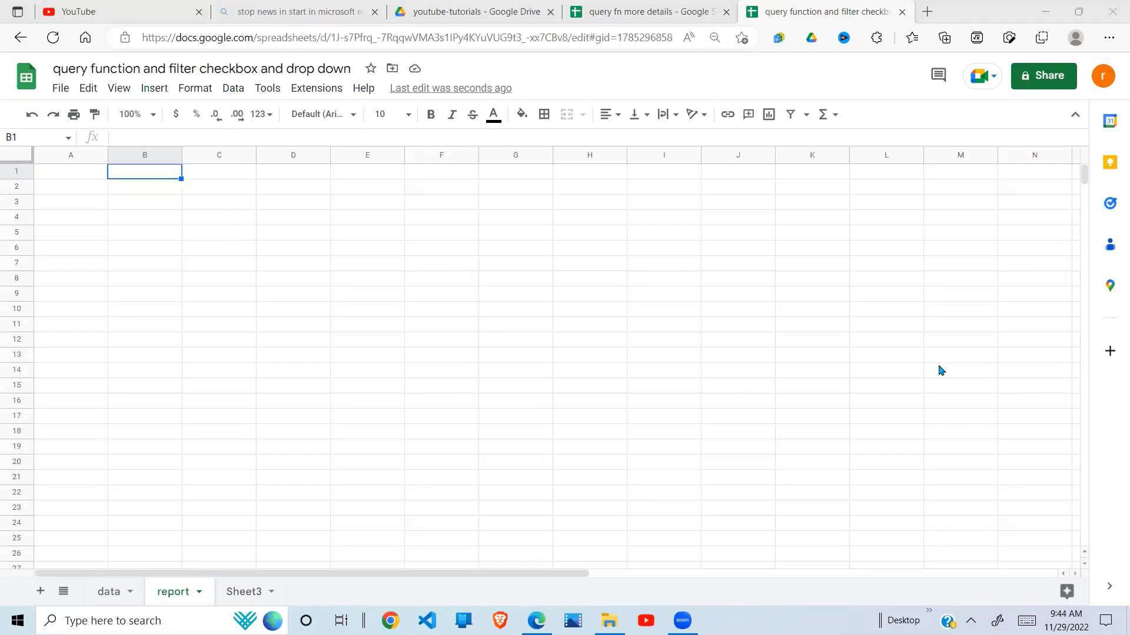
# - Look over the source table on the data sheet and return to the report sheet
pyautogui.click(536, 344)
pyautogui.click(112, 591)
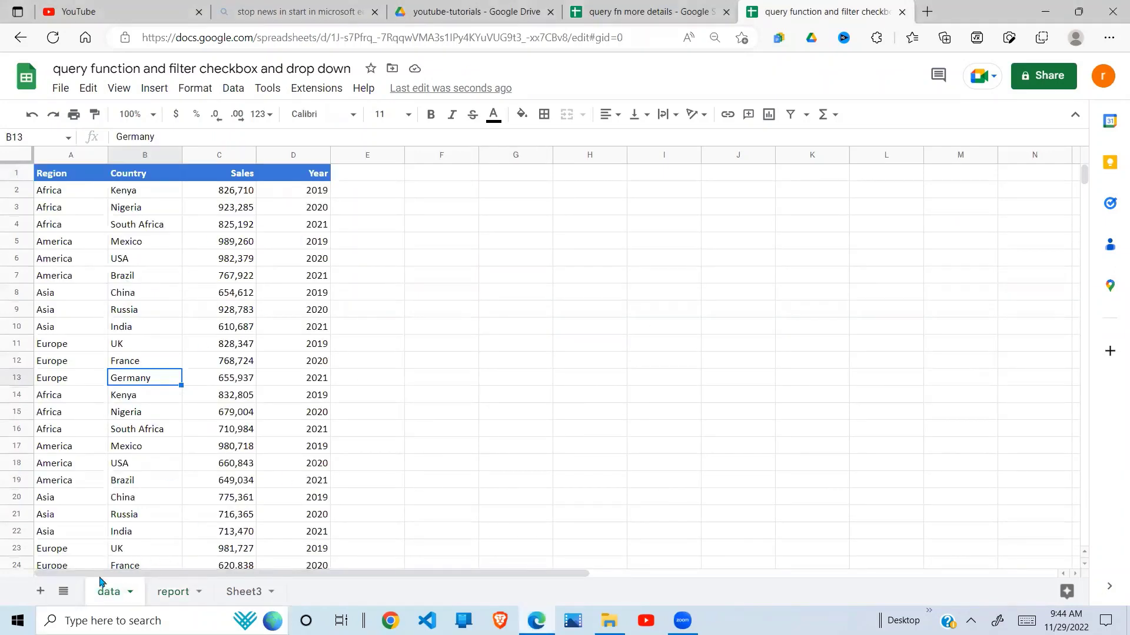
pyautogui.click(179, 595)
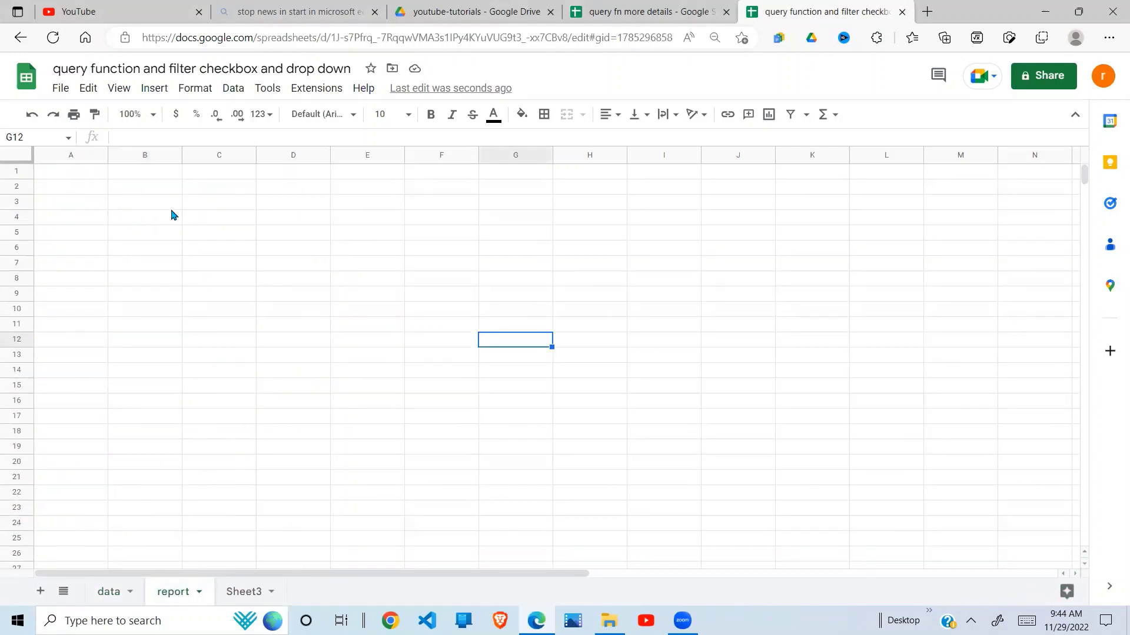
# - Enter the region names Africa, America, Asia and Europe in cells B1 to E1 of the report sheet
pyautogui.click(157, 176)
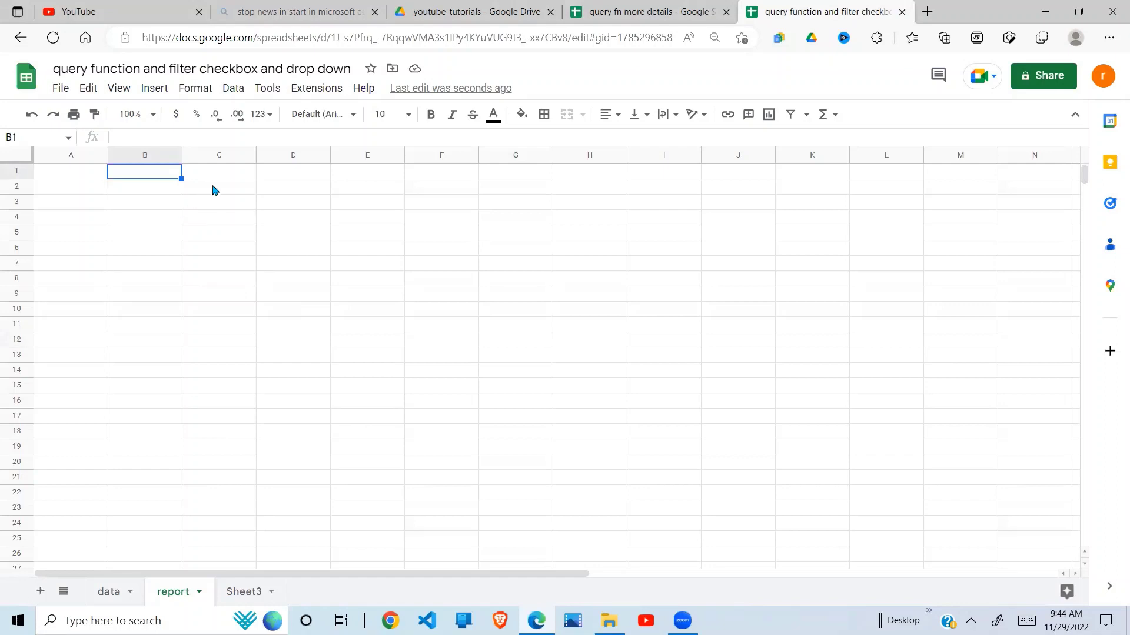
pyautogui.write('Afr')
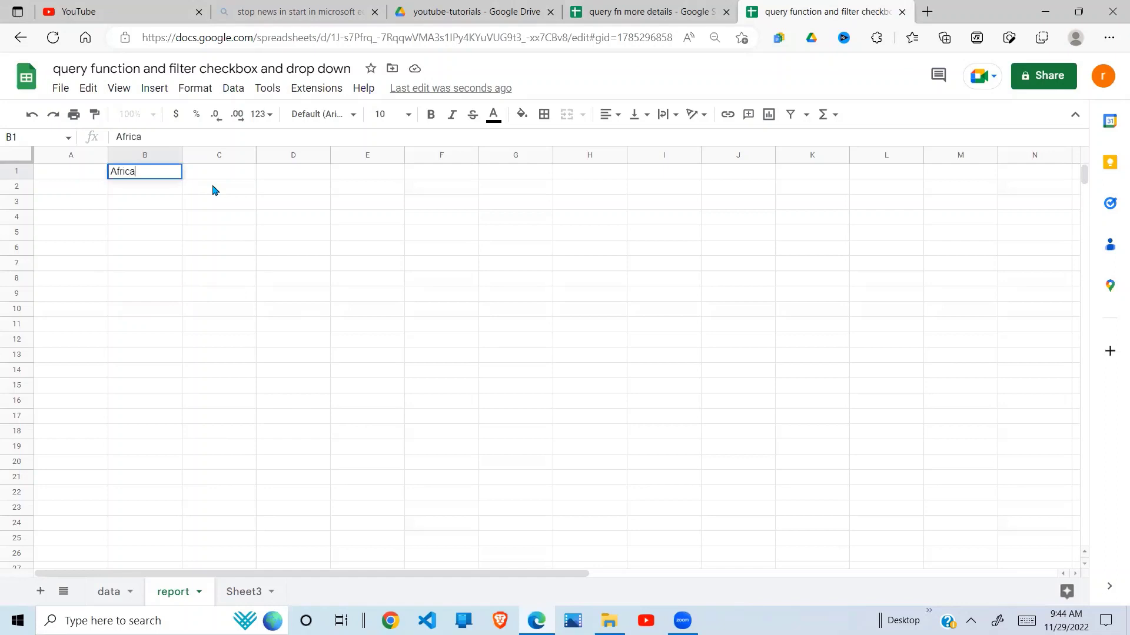
pyautogui.write('ica')
pyautogui.click(244, 176)
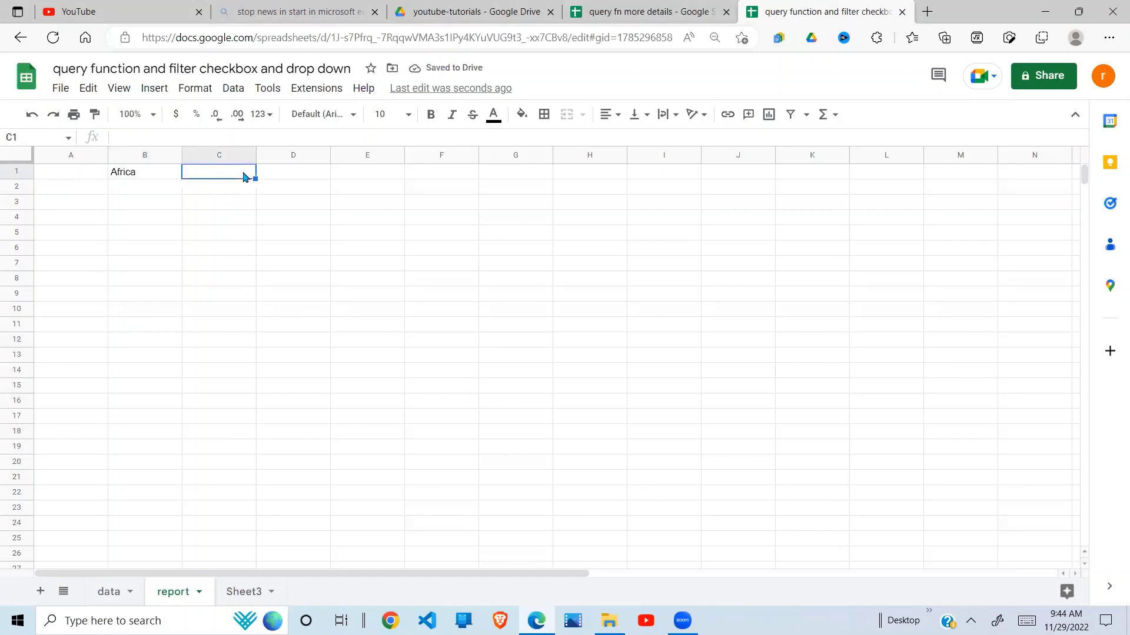
pyautogui.write('Americ')
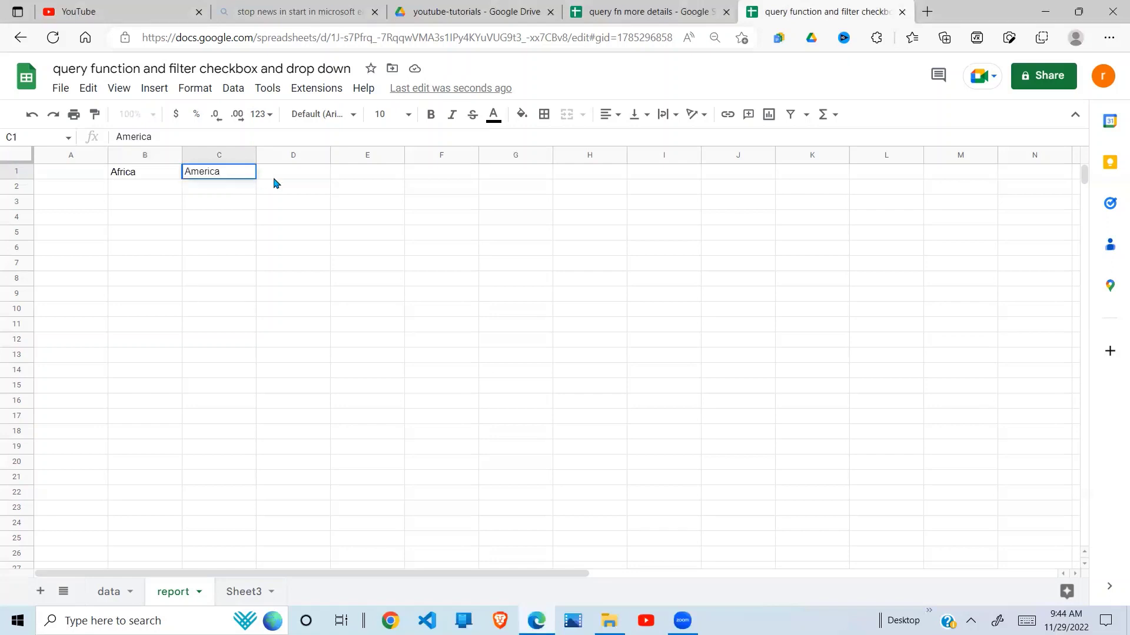
pyautogui.write('a')
pyautogui.click(304, 175)
pyautogui.write('Asi')
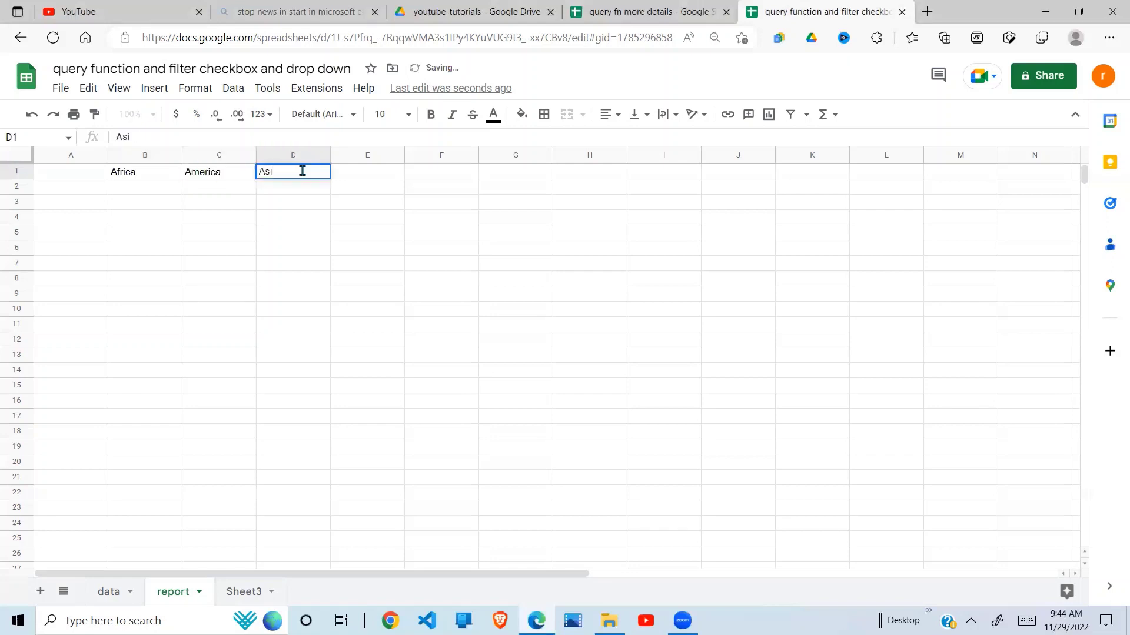
pyautogui.write('a')
pyautogui.click(363, 179)
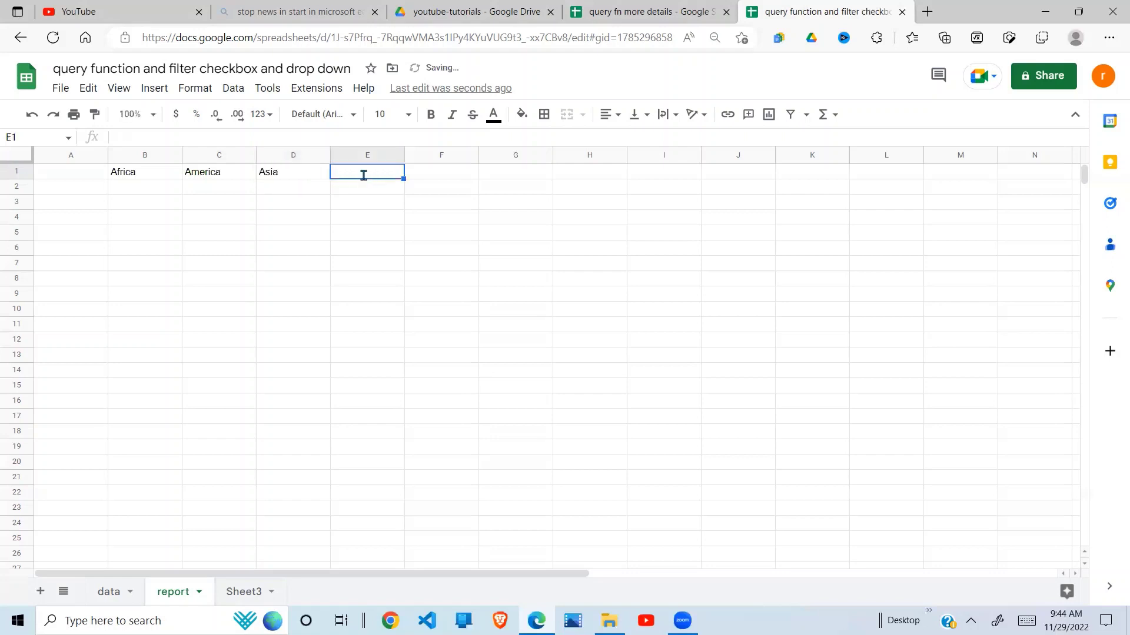
pyautogui.write('Europe')
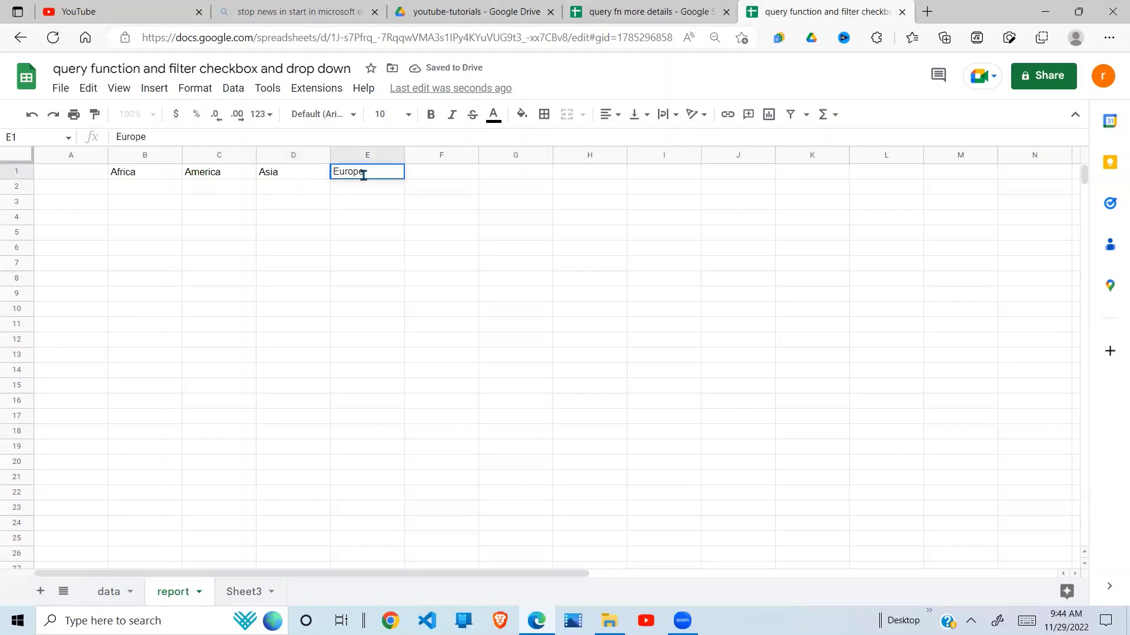
pyautogui.click(313, 209)
# - Insert checkboxes in cells B2:E2 beneath the four region names
pyautogui.click(148, 188)
pyautogui.keyDown('shift'); pyautogui.click(356, 191); pyautogui.keyUp('shift')
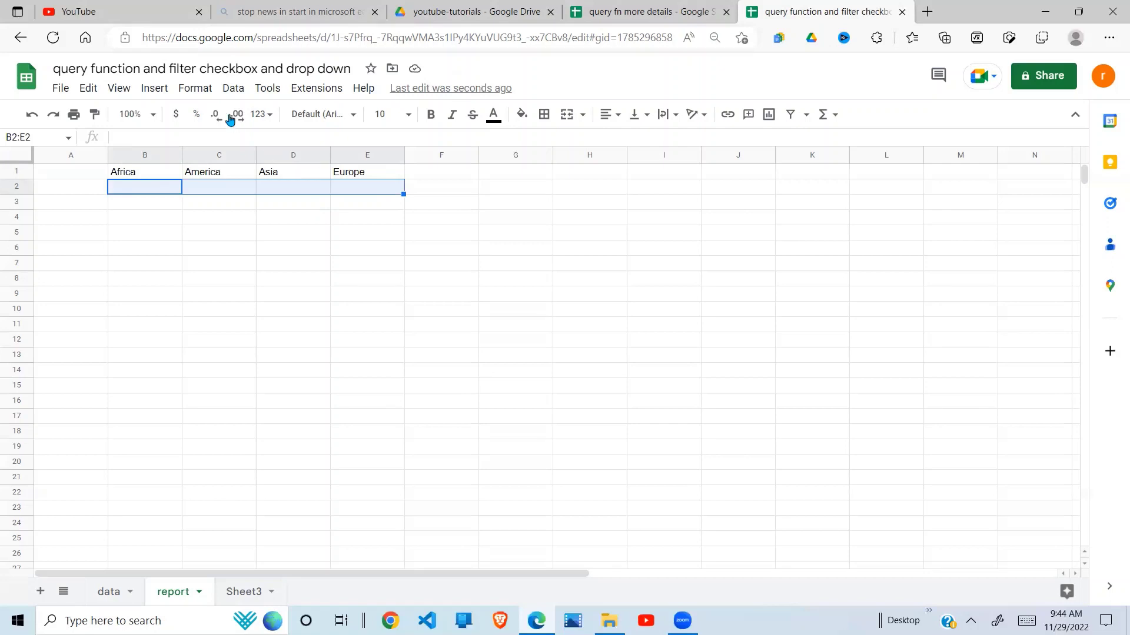
pyautogui.click(154, 88)
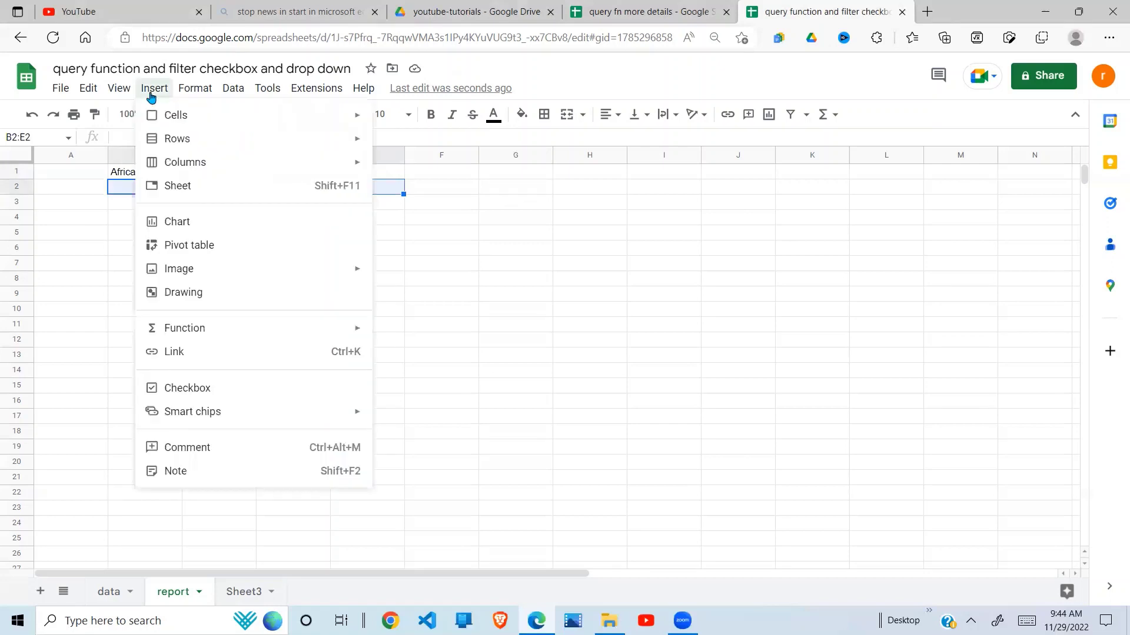
pyautogui.click(175, 388)
pyautogui.click(284, 237)
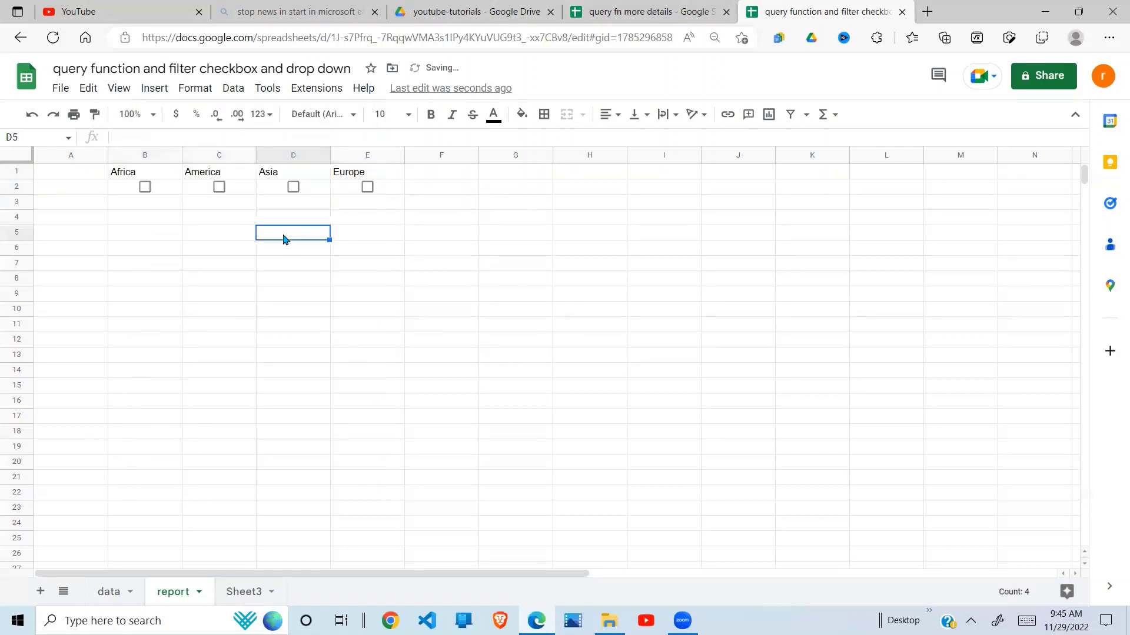
# - Test the region checkboxes by ticking and unticking Africa, and tick America, Asia and Europe
pyautogui.click(146, 188)
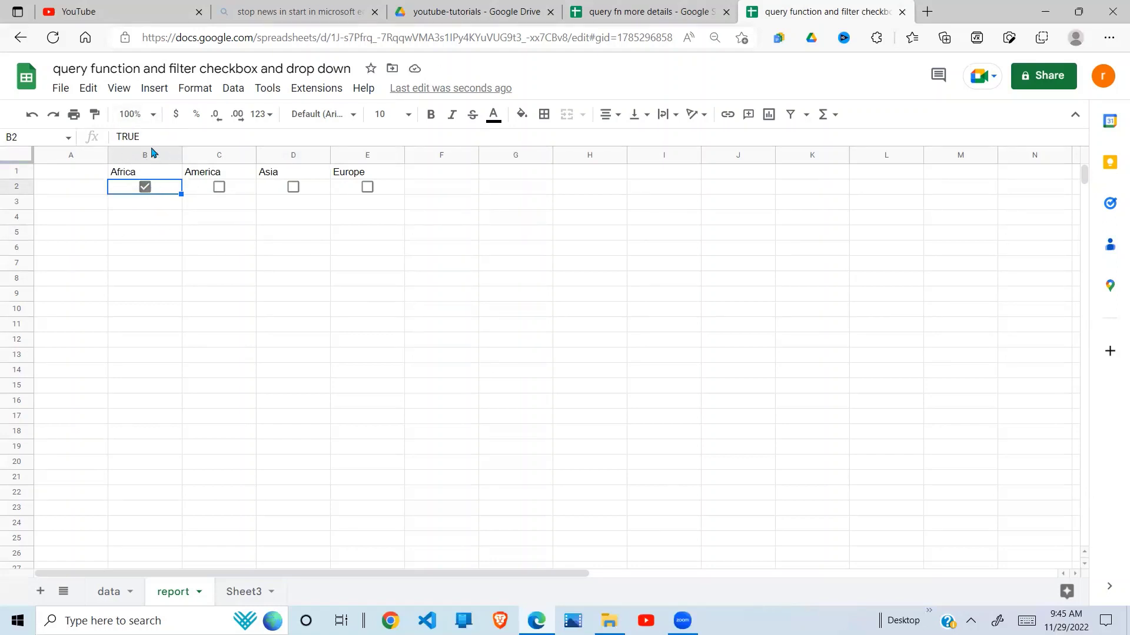
pyautogui.click(145, 187)
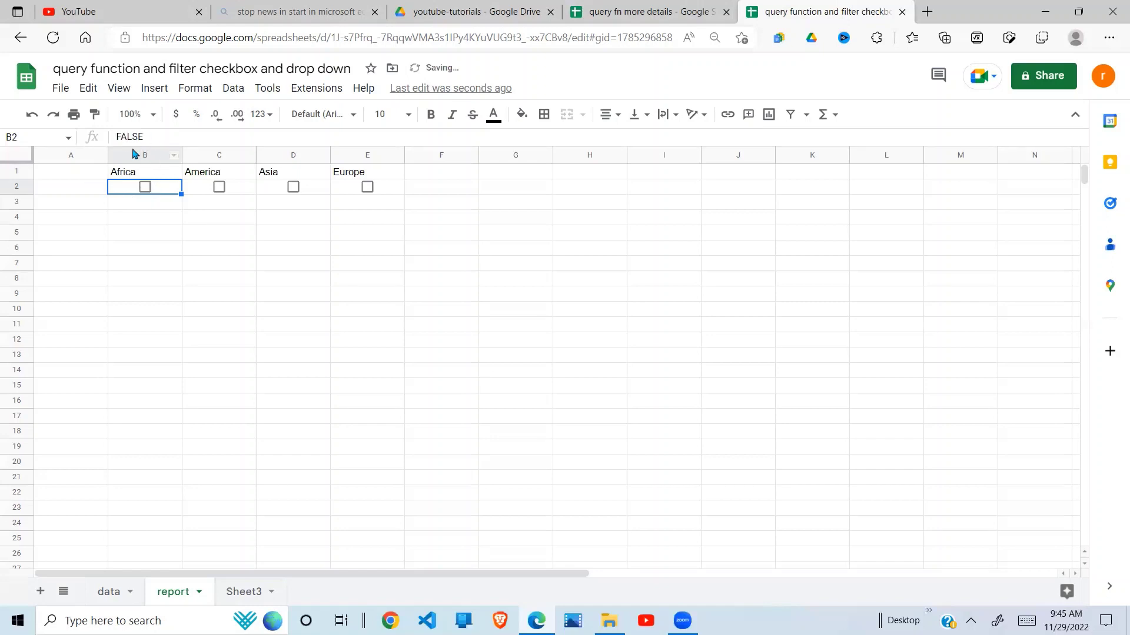
pyautogui.click(219, 186)
pyautogui.click(293, 187)
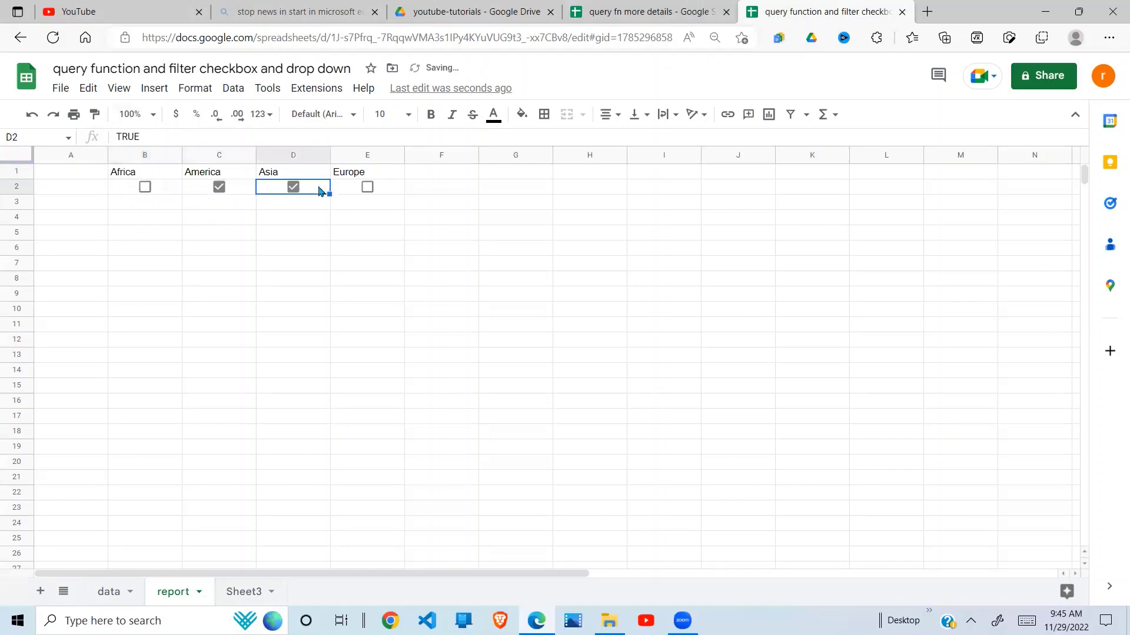
pyautogui.click(367, 187)
pyautogui.click(168, 192)
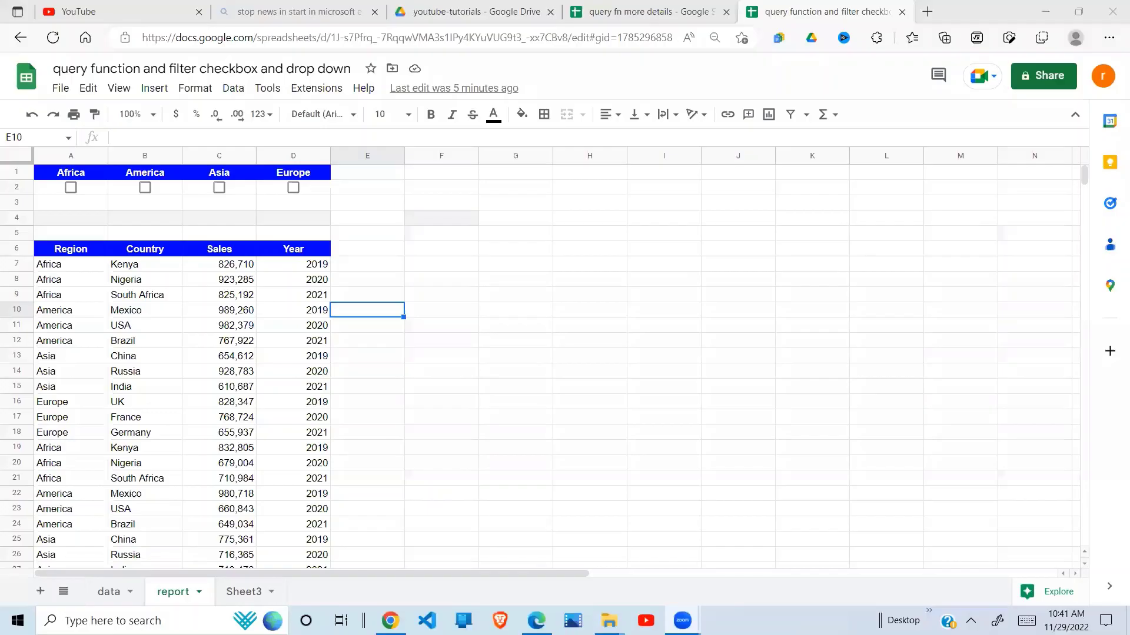
# - Clear the contents of cell A4 above the report table
pyautogui.click(122, 222)
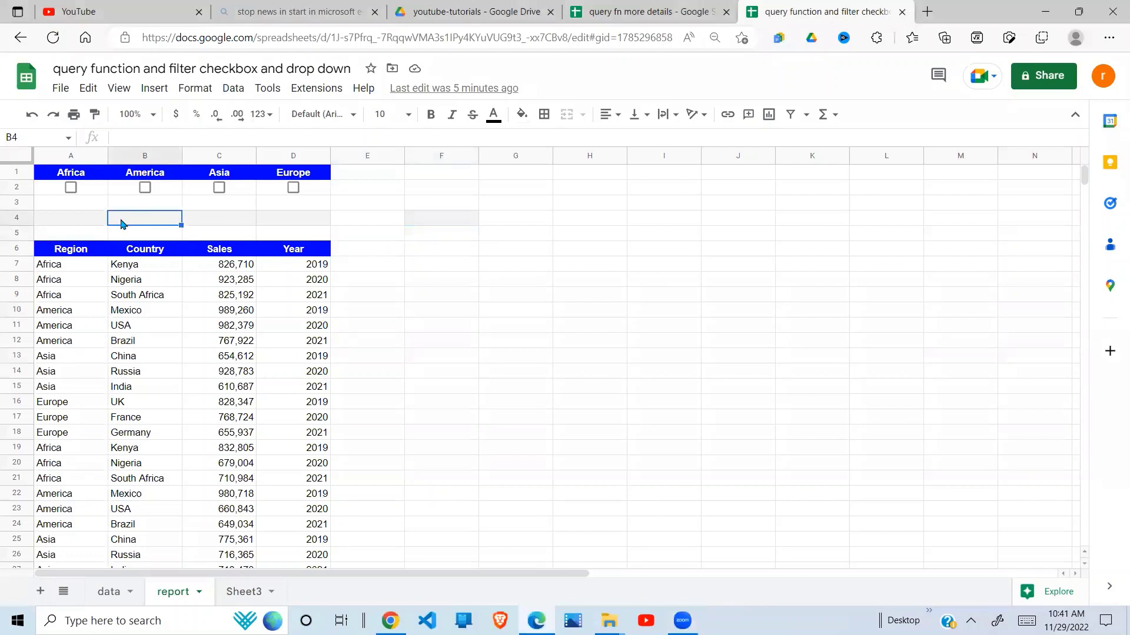
pyautogui.click(94, 222)
pyautogui.press('Delete')
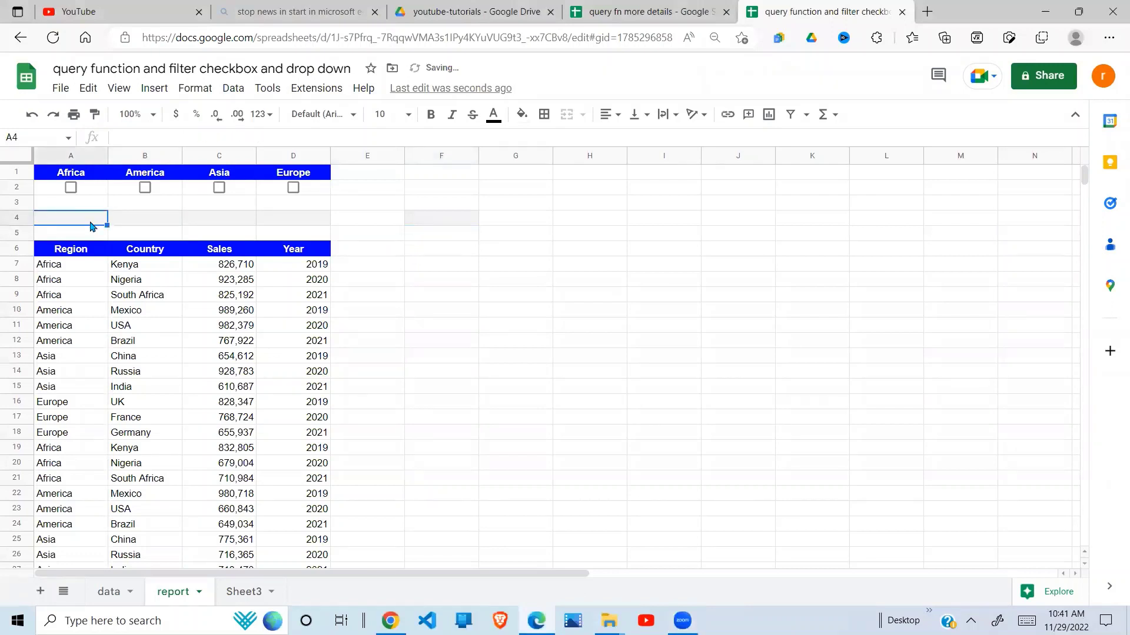
pyautogui.click(520, 380)
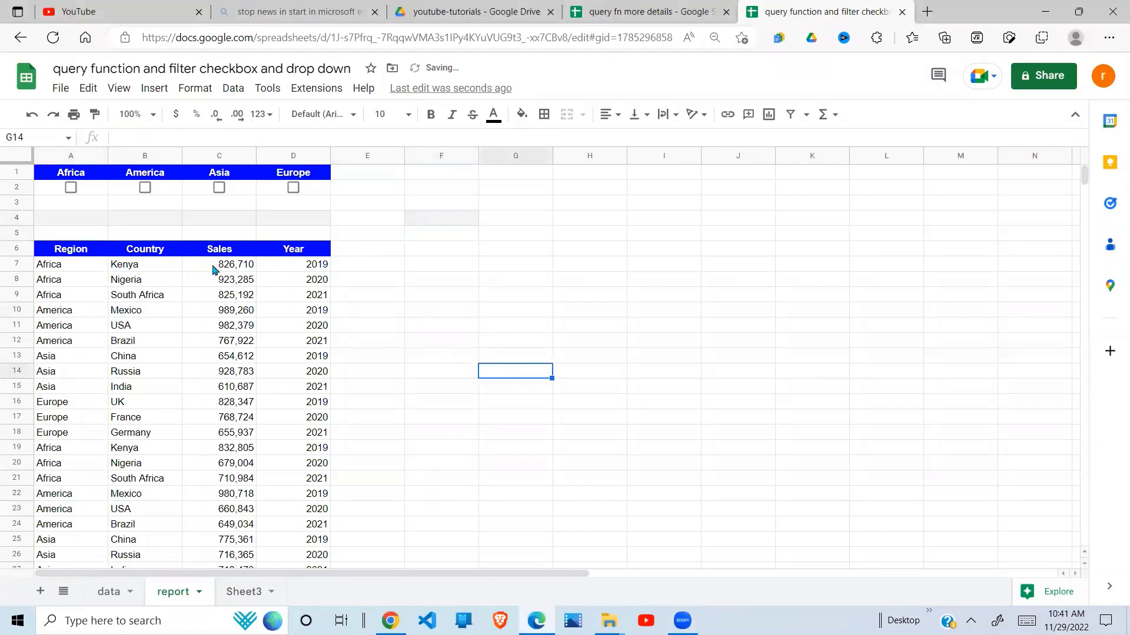
# - Check the region names in header cells A1 through D1
pyautogui.click(92, 220)
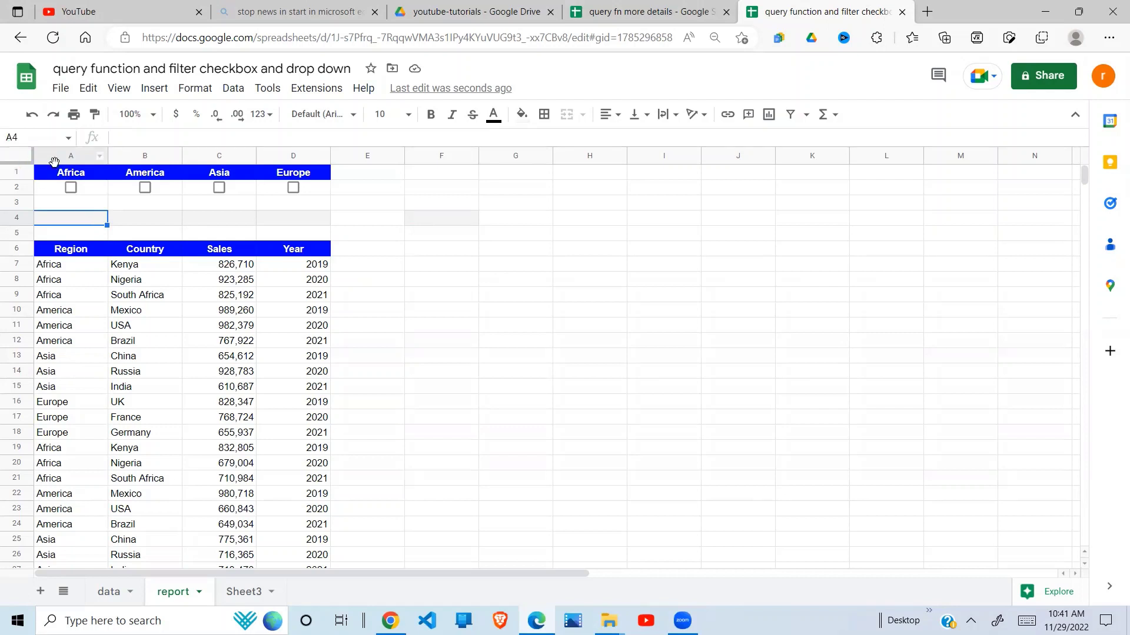
pyautogui.click(62, 176)
pyautogui.click(168, 174)
pyautogui.press('Right')
pyautogui.press('Right')
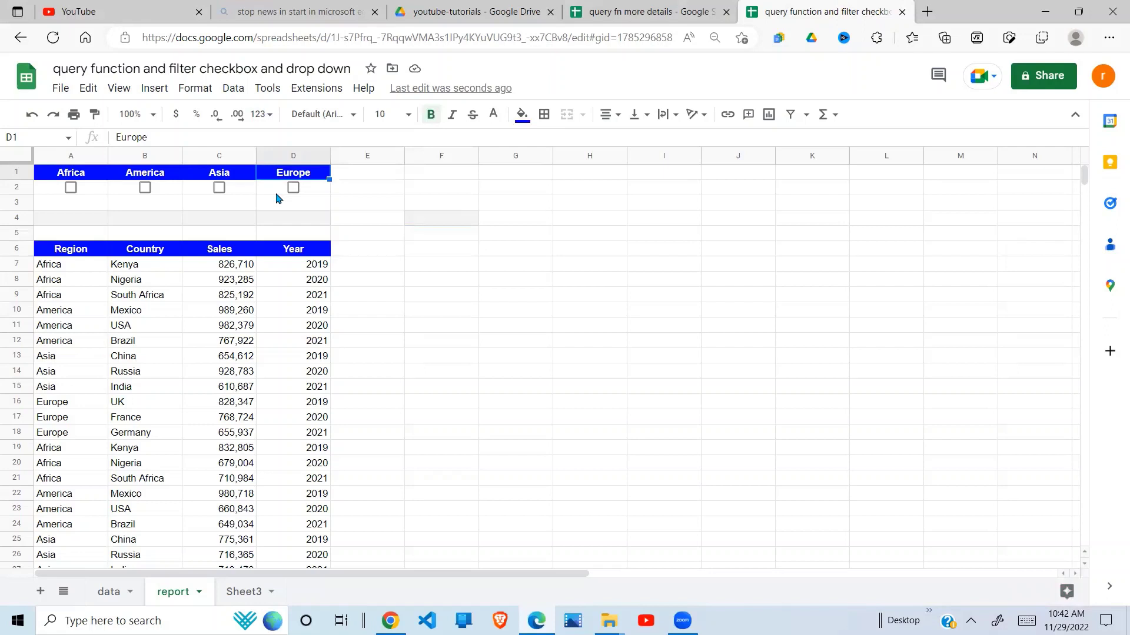
# - Enter the formula =FILTER(A1:D1,A2:D2) in cell A4 and inspect that cell's result details
pyautogui.click(92, 227)
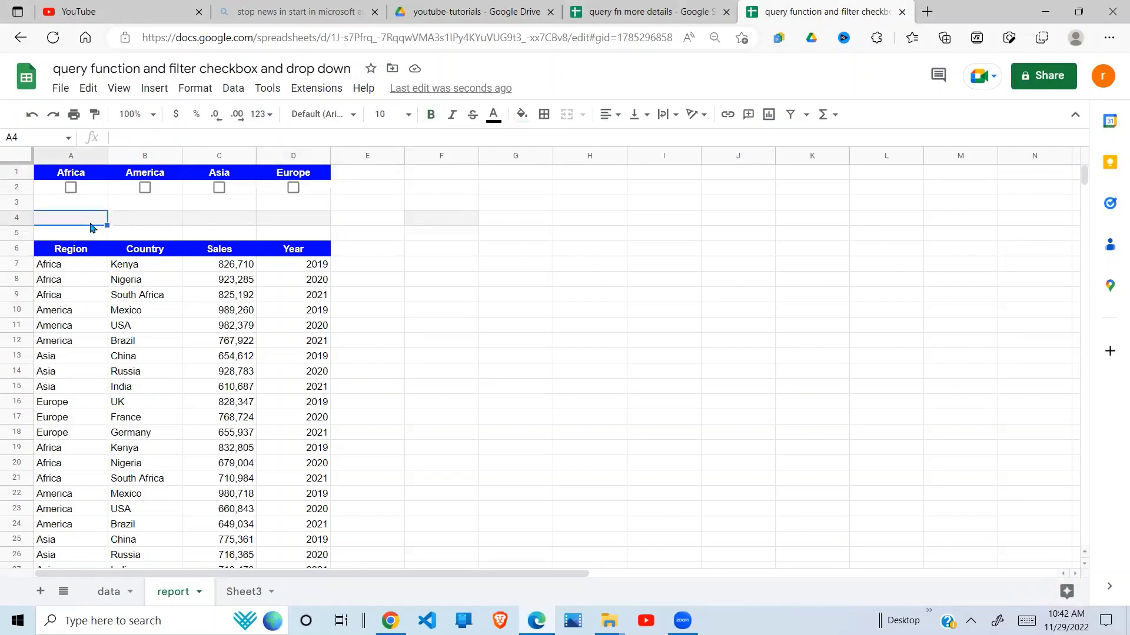
pyautogui.write('=FIL')
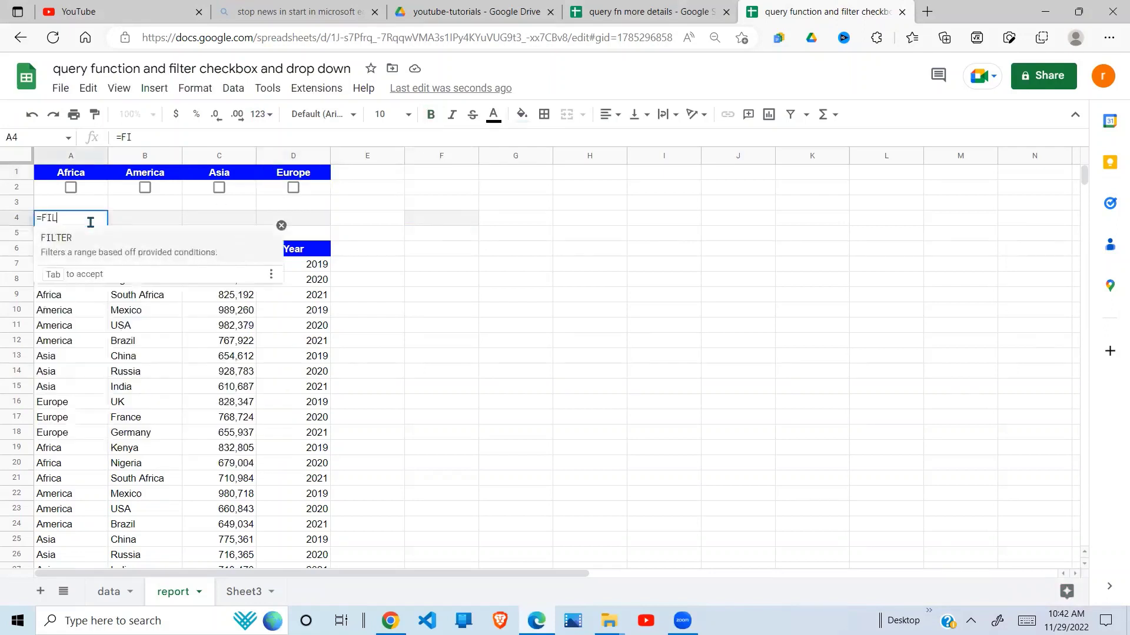
pyautogui.write('TER(')
pyautogui.click(82, 175)
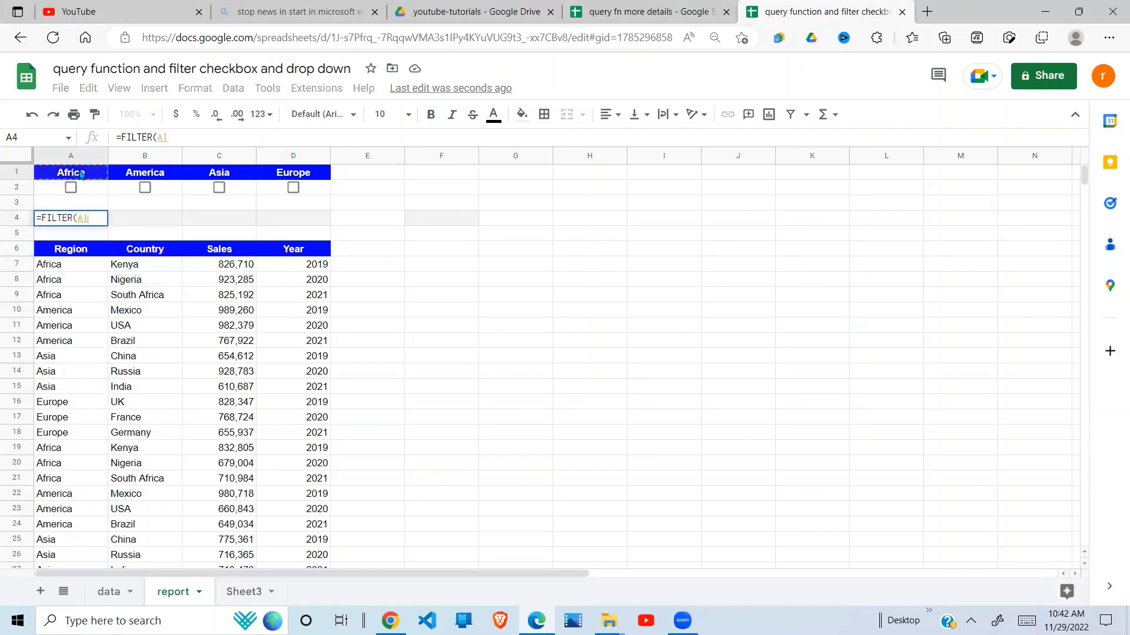
pyautogui.moveTo(81, 175); pyautogui.dragTo(305, 181)
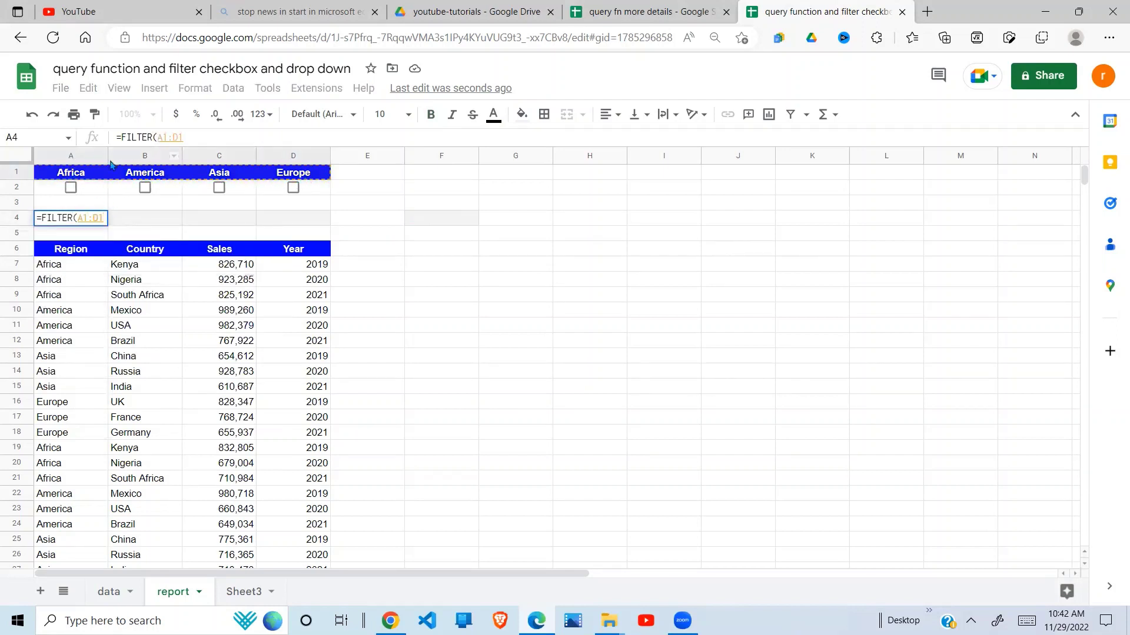
pyautogui.write(',')
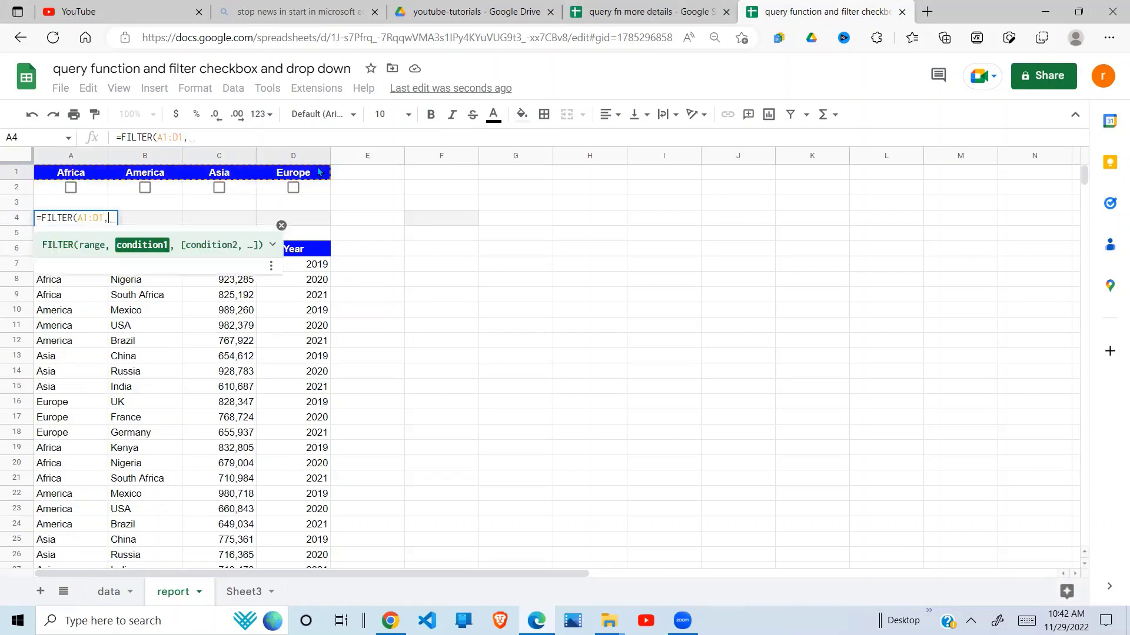
pyautogui.moveTo(86, 189); pyautogui.dragTo(290, 195)
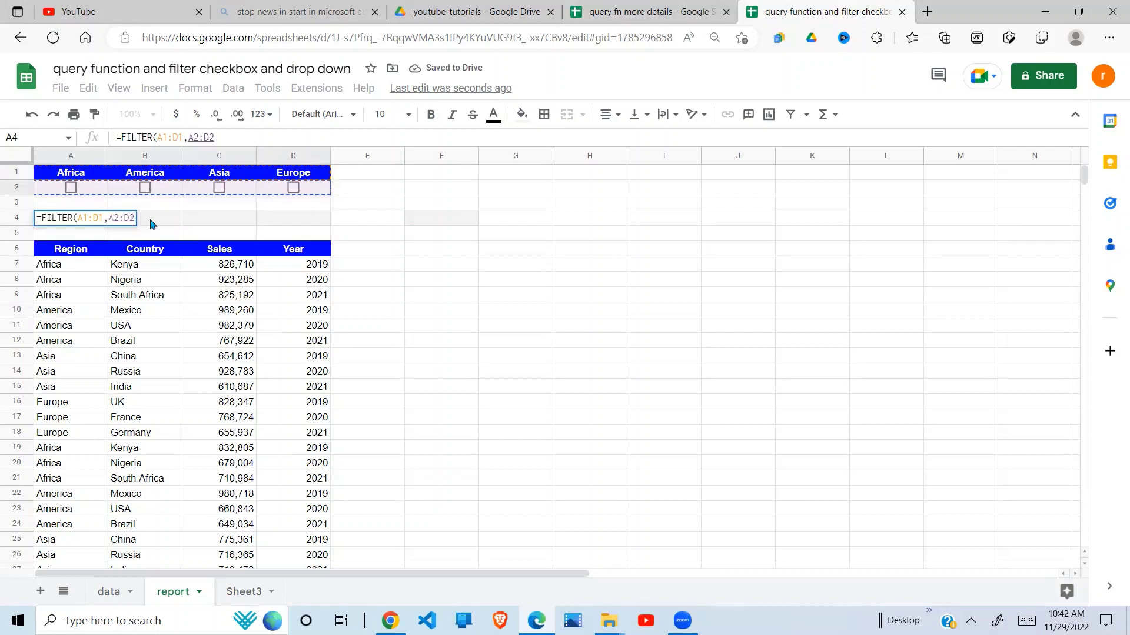
pyautogui.write(')')
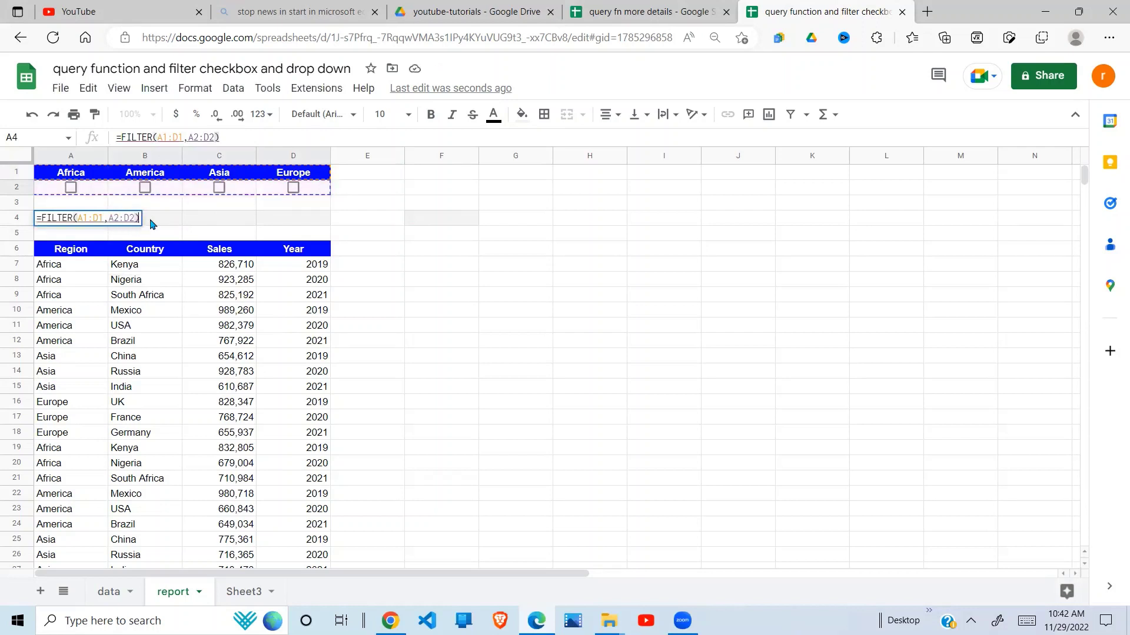
pyautogui.press('Return')
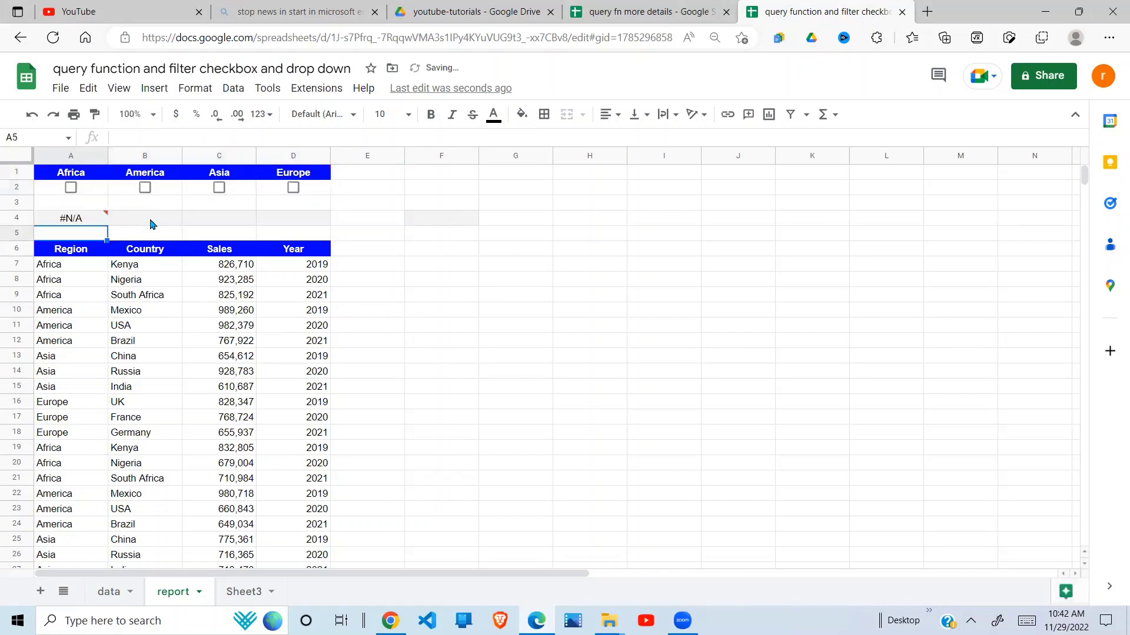
pyautogui.click(87, 222)
pyautogui.moveTo(88, 224)
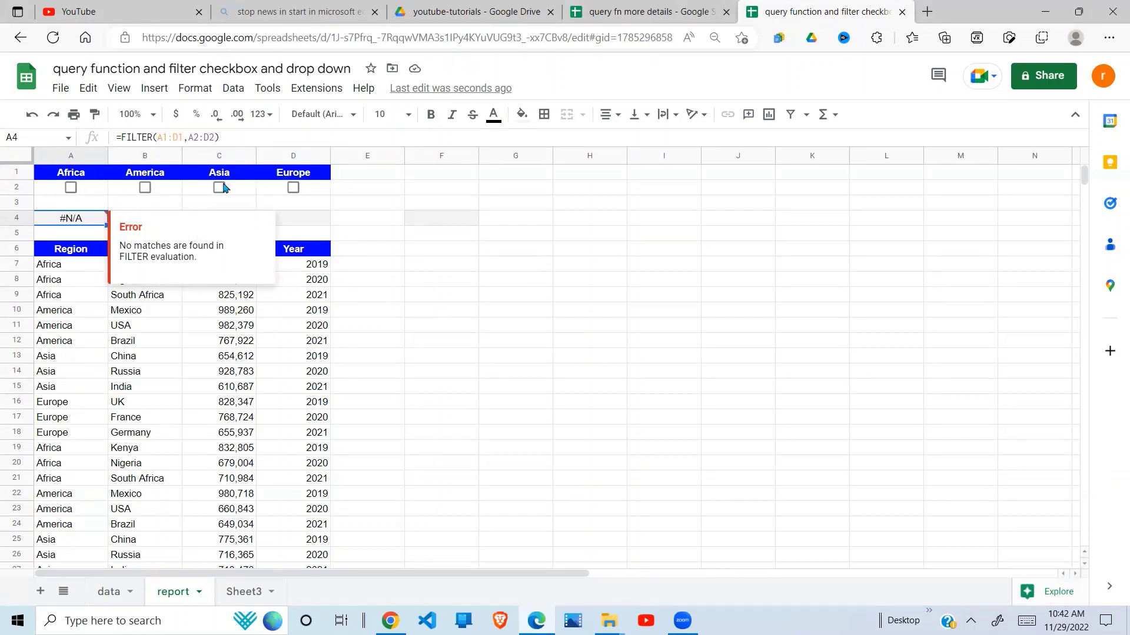
# - Tick the Africa, America, Asia and Europe checkboxes and select the filtered region names in A4:D4
pyautogui.click(72, 188)
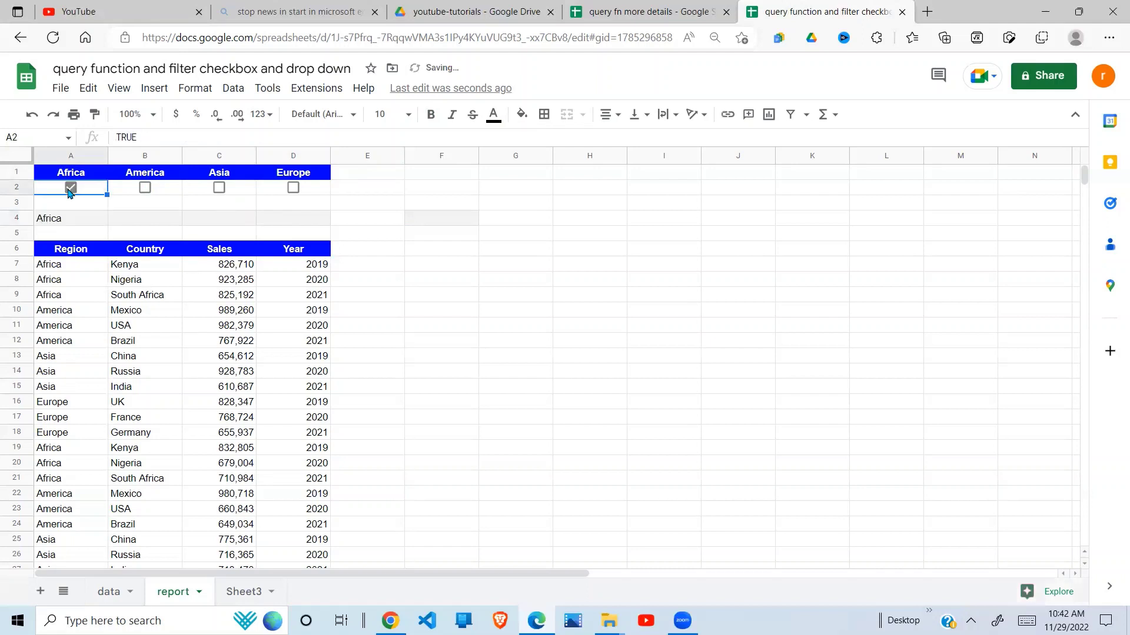
pyautogui.click(145, 187)
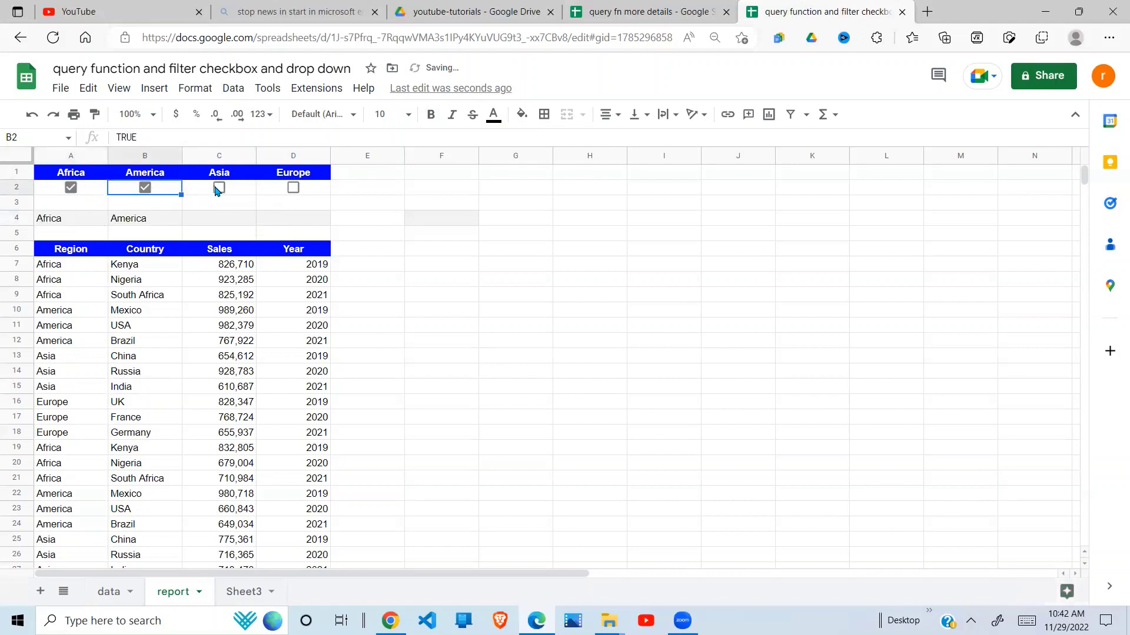
pyautogui.click(219, 187)
pyautogui.click(293, 188)
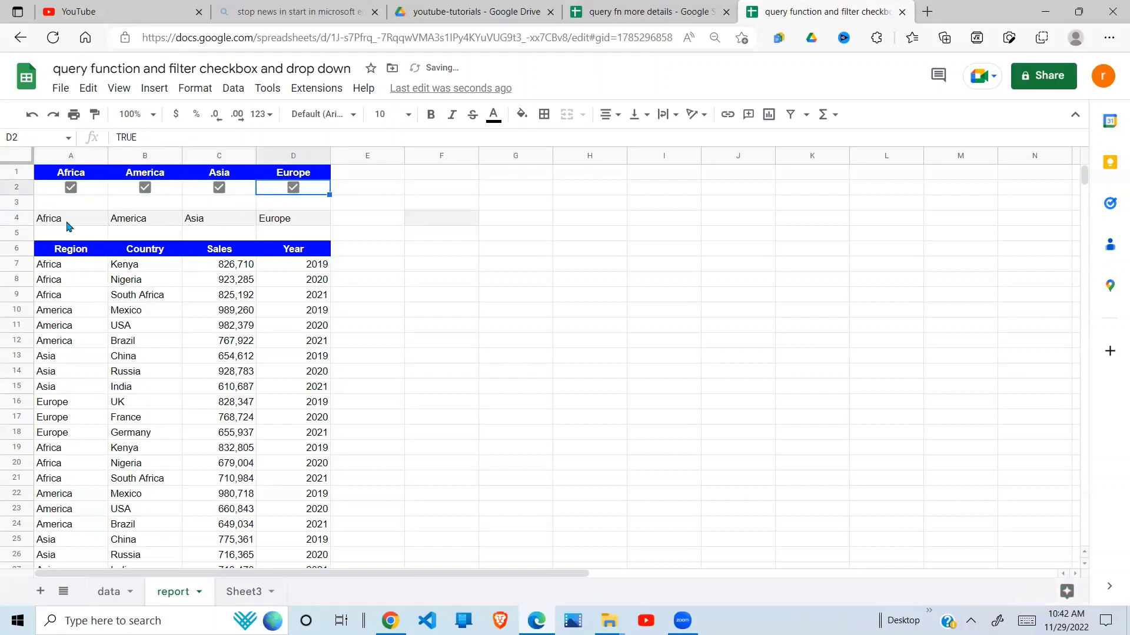
pyautogui.moveTo(52, 220); pyautogui.dragTo(300, 221)
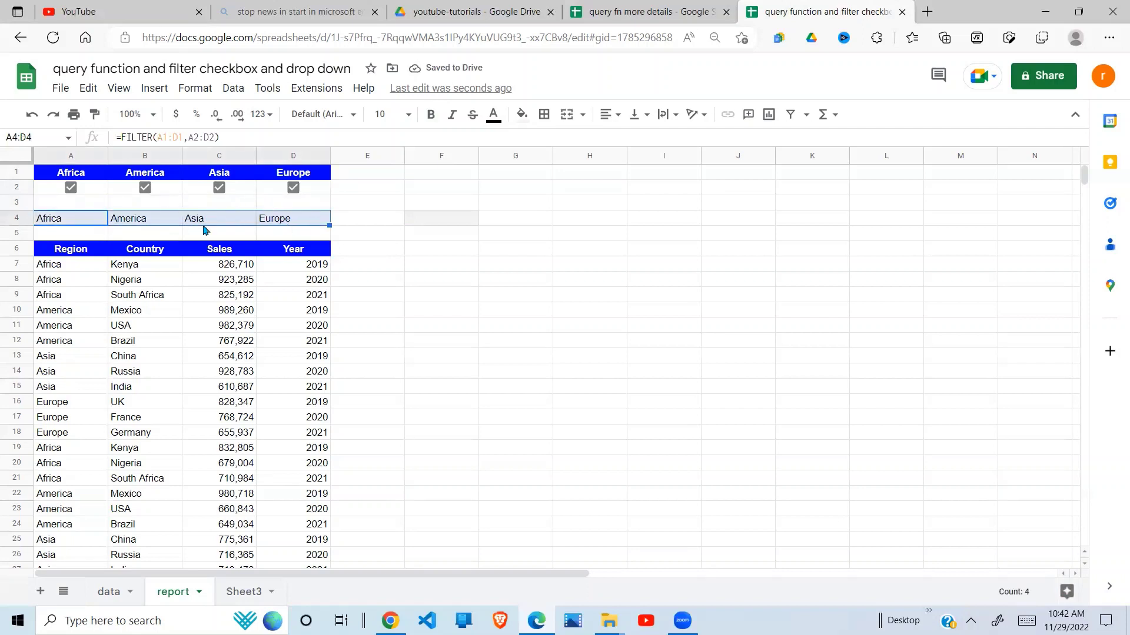
# - Untick the Europe, Asia, America and Africa checkboxes in row 2
pyautogui.click(82, 257)
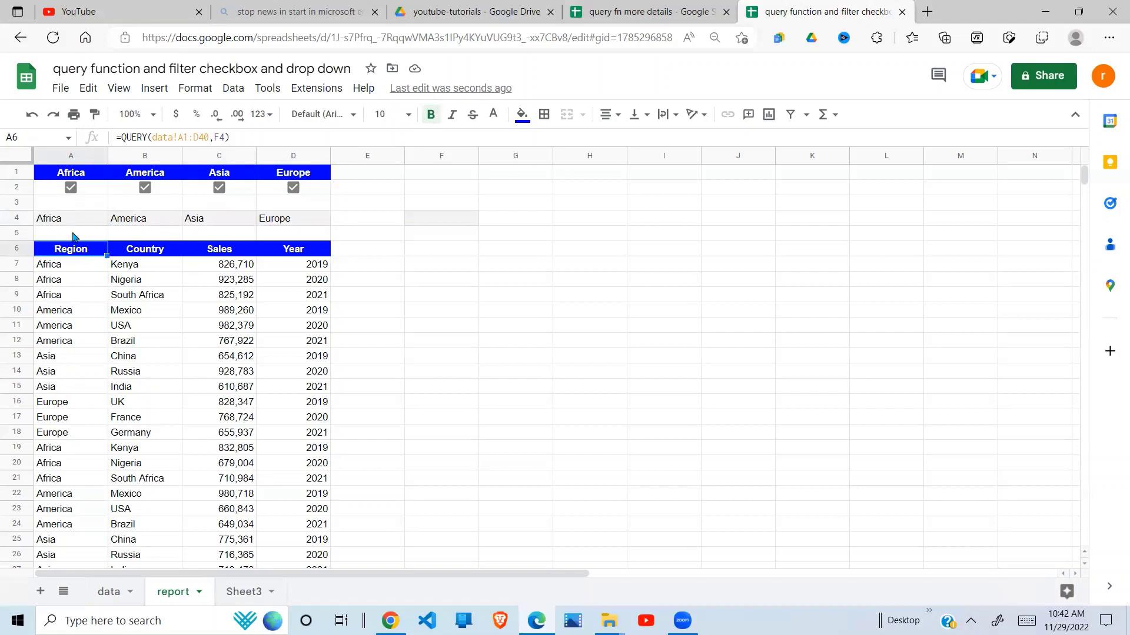
pyautogui.moveTo(76, 219); pyautogui.dragTo(284, 222)
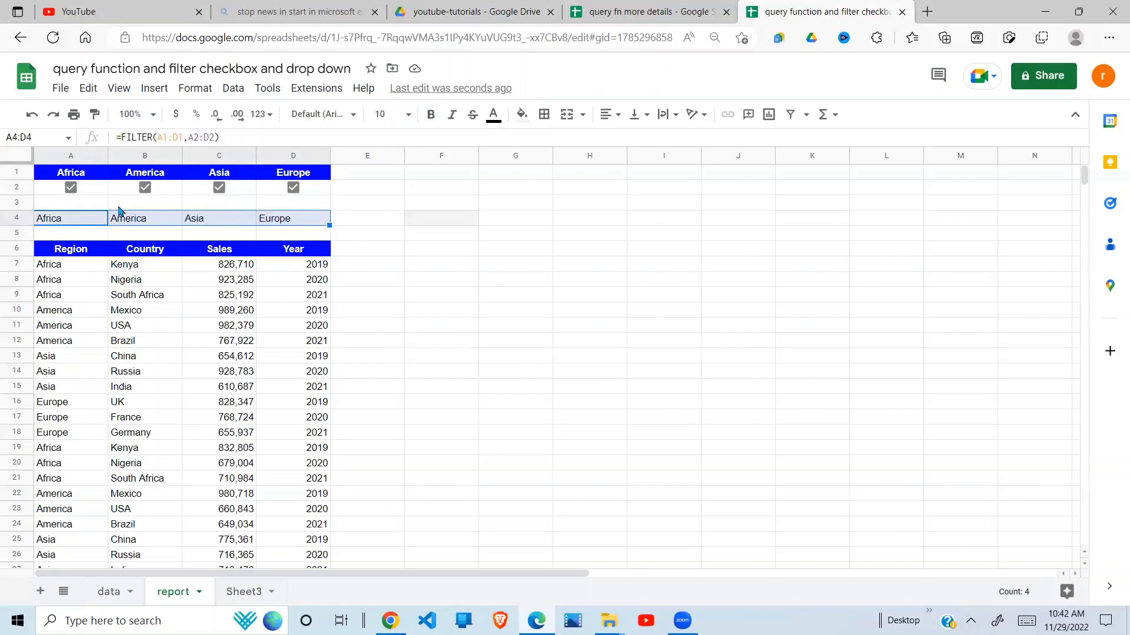
pyautogui.click(294, 188)
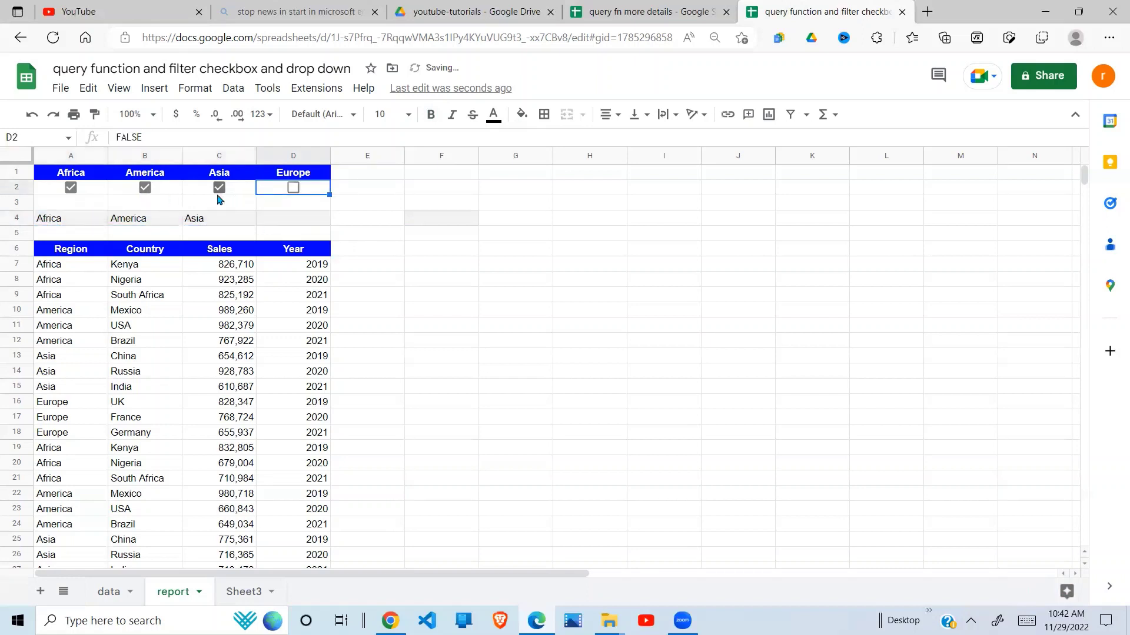
pyautogui.click(219, 188)
pyautogui.click(145, 188)
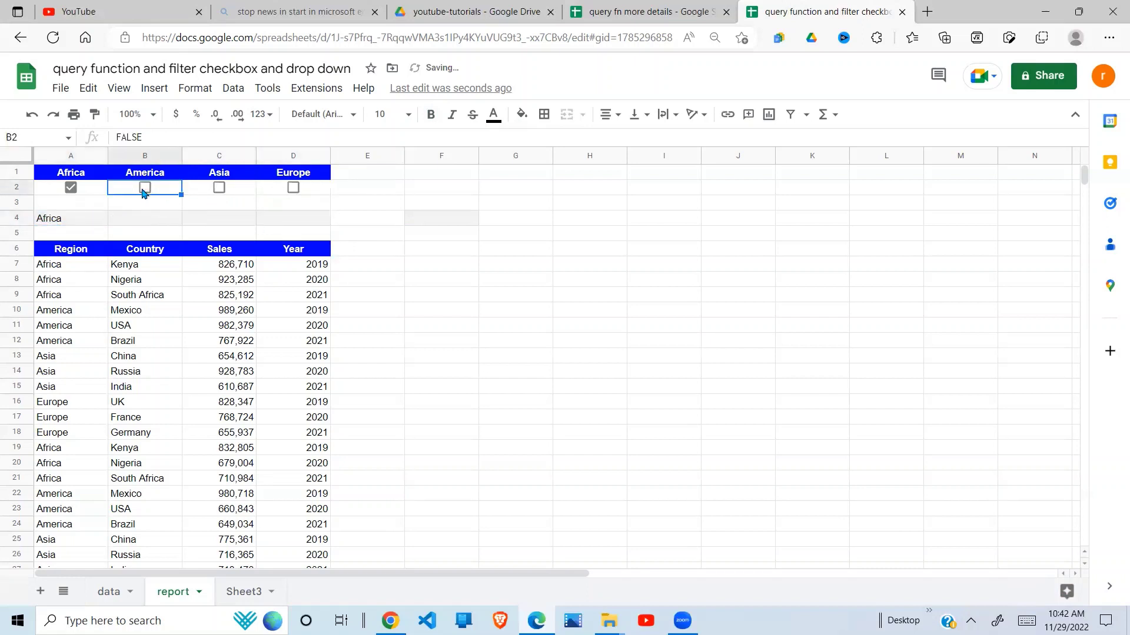
pyautogui.click(72, 188)
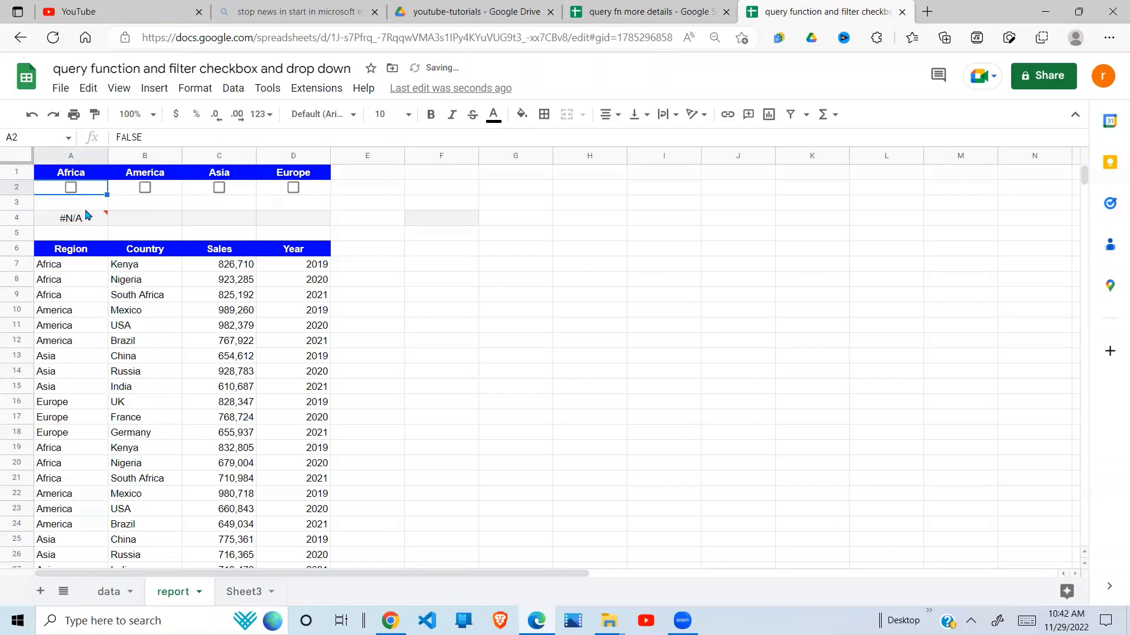
# - Wrap the filter formula in cell A4 in IFERROR so it reads =IFERROR(FILTER(A1:D1,A2:D2))
pyautogui.click(91, 222)
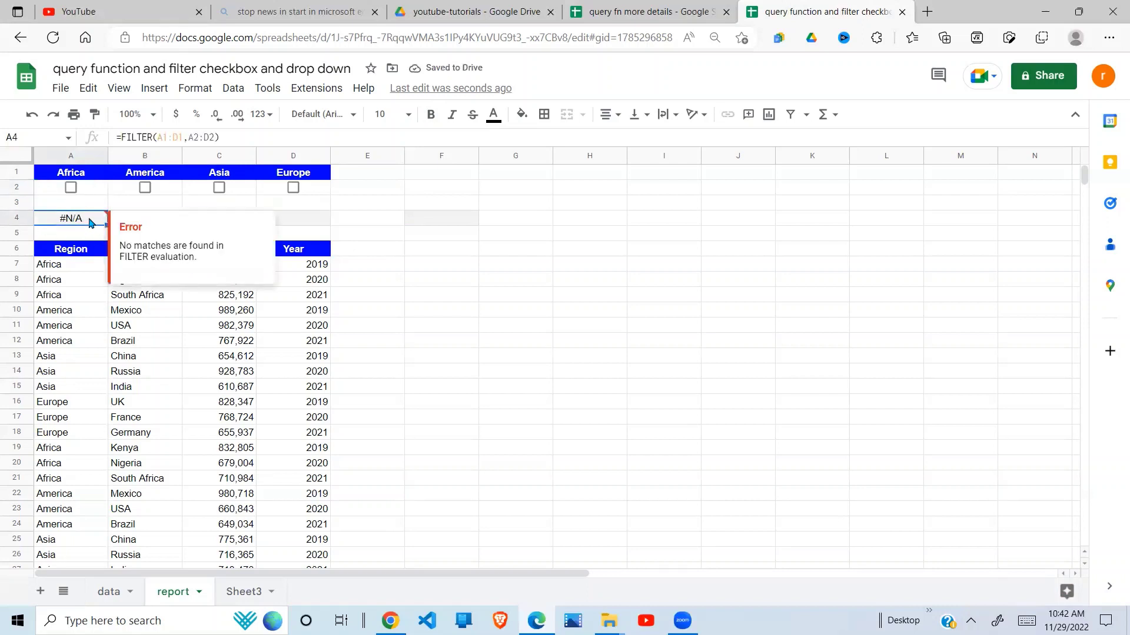
pyautogui.click(121, 137)
pyautogui.write('I')
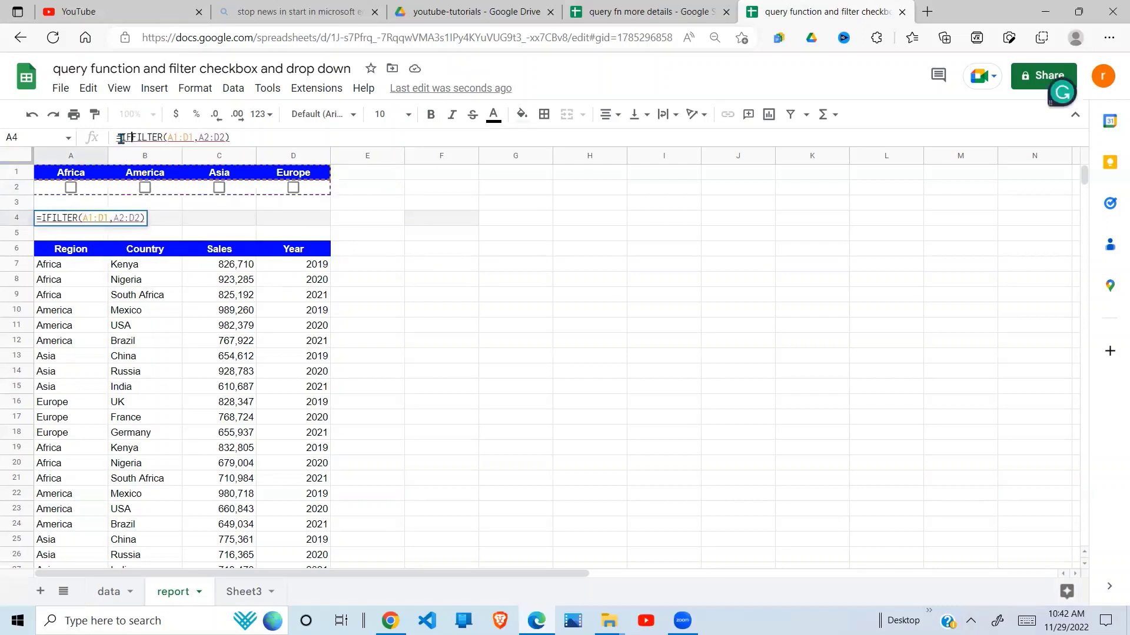
pyautogui.write('FERROR')
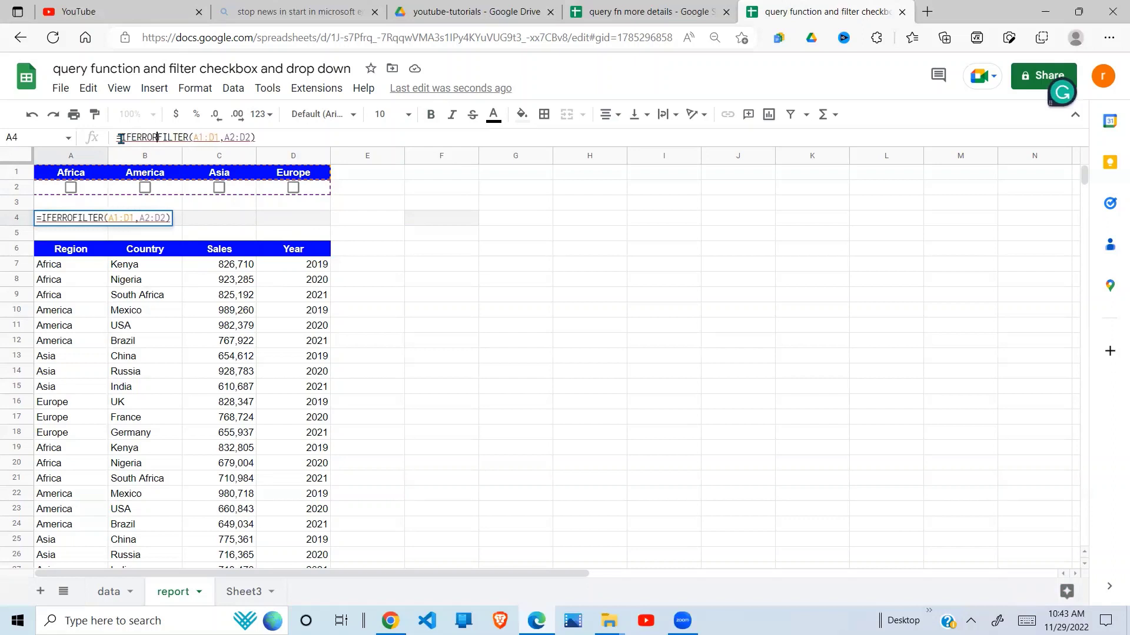
pyautogui.write('(')
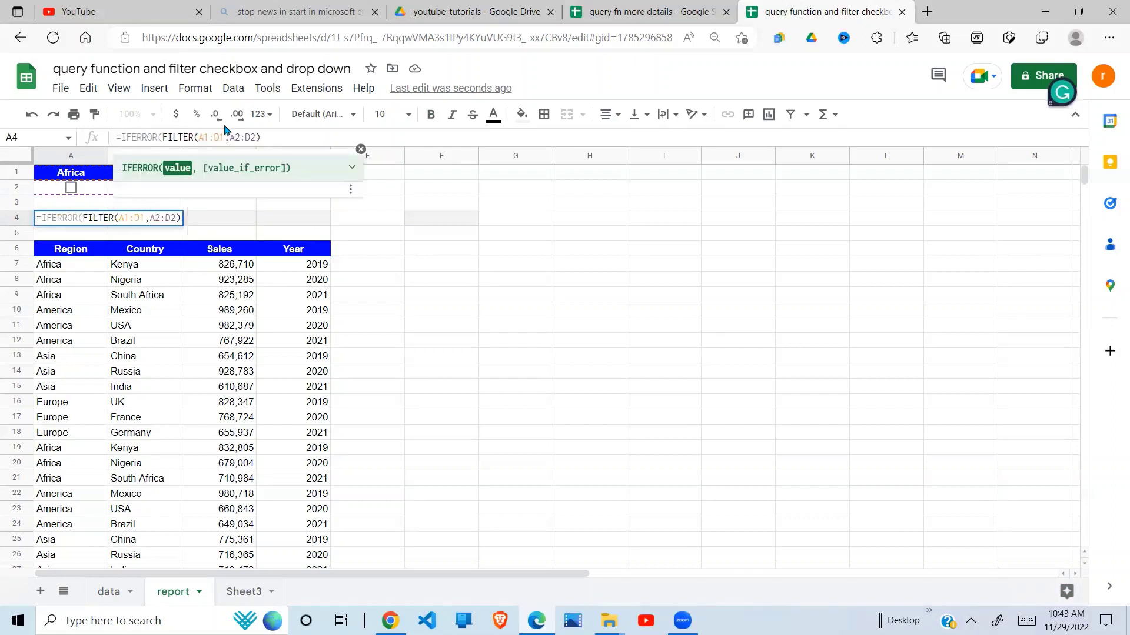
pyautogui.click(289, 142)
pyautogui.write(')')
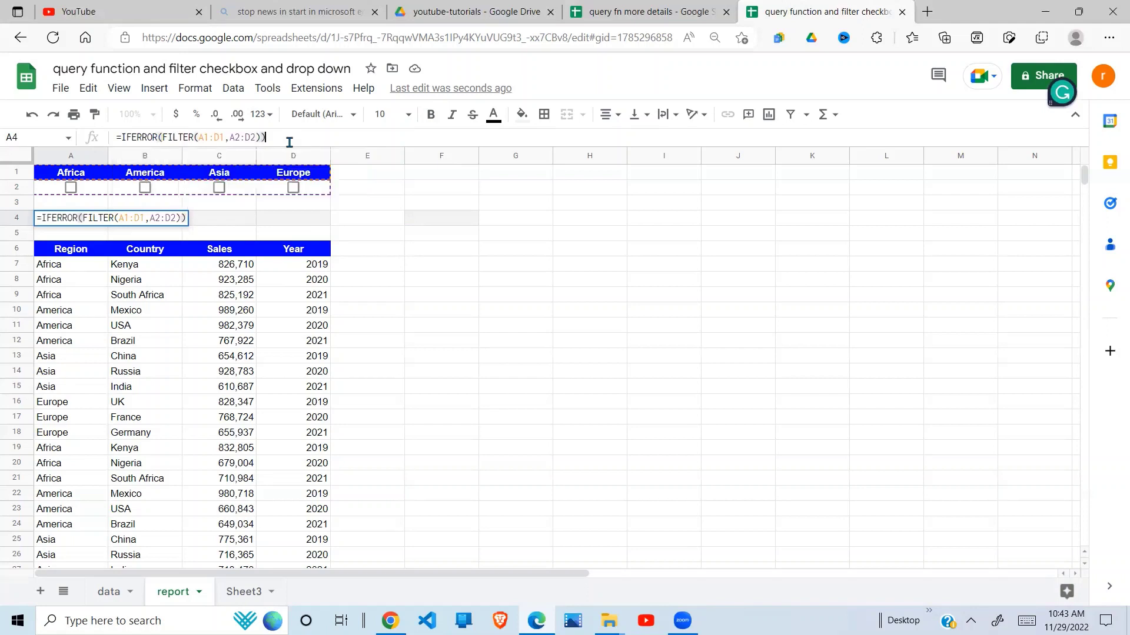
pyautogui.press('Return')
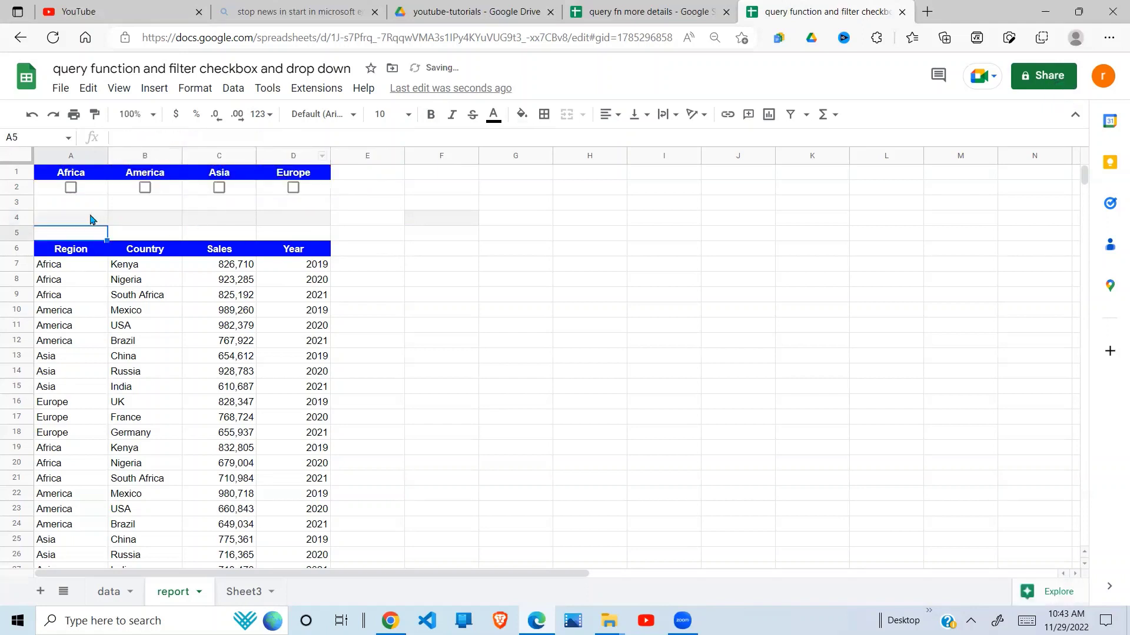
# - Test the formula in A4 by ticking the Africa, America and Asia checkboxes and unticking them again
pyautogui.click(141, 225)
pyautogui.click(70, 187)
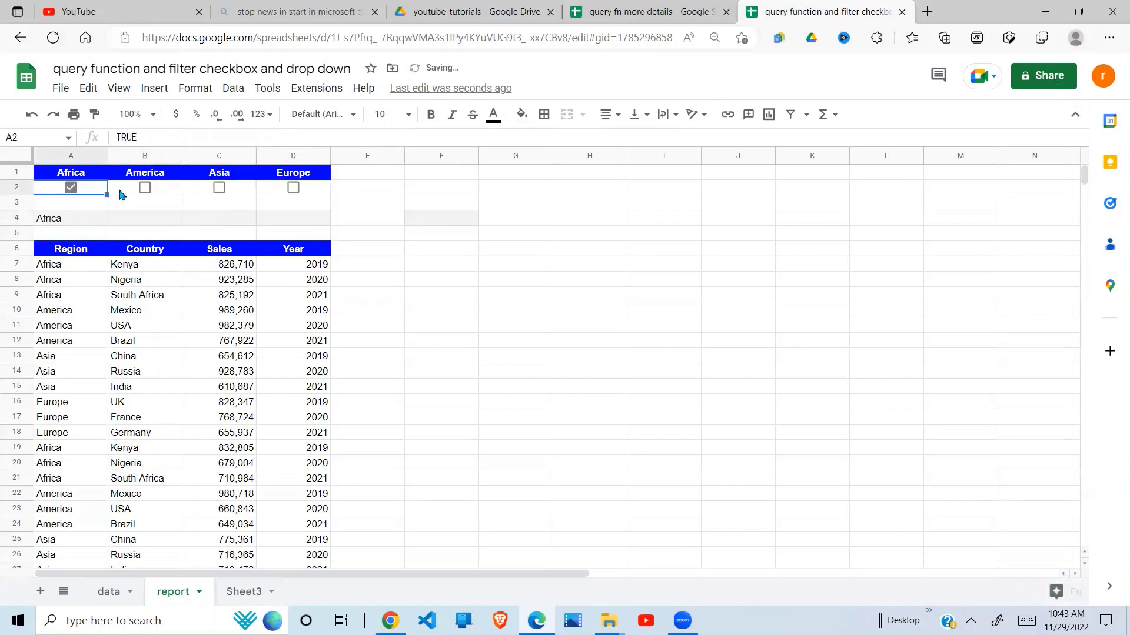
pyautogui.click(145, 189)
pyautogui.click(219, 187)
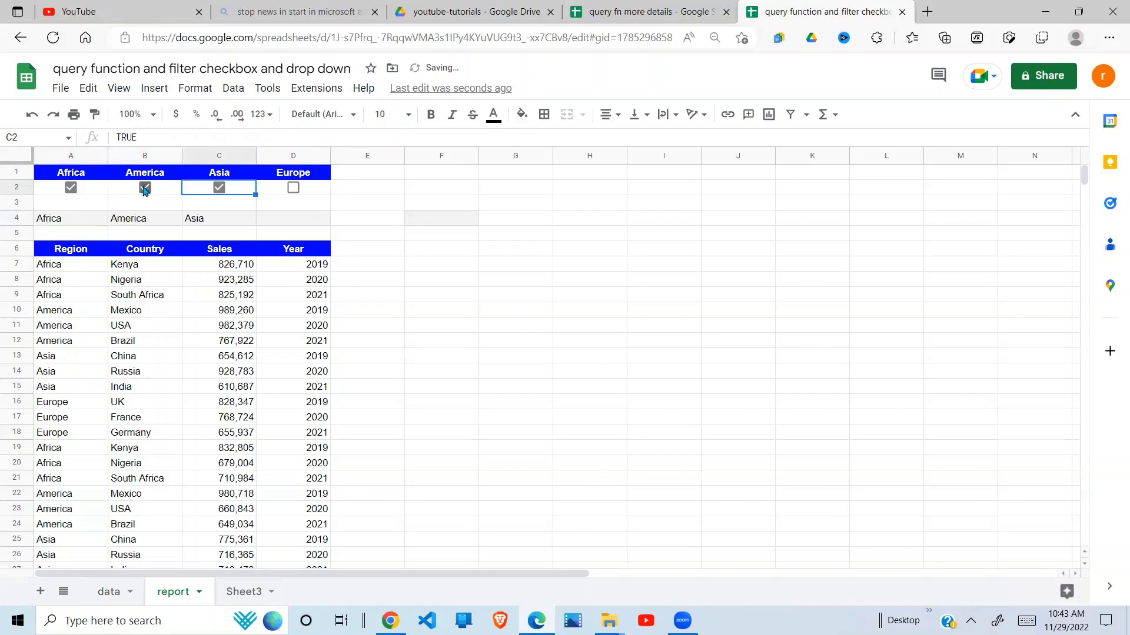
pyautogui.click(145, 188)
pyautogui.click(71, 189)
pyautogui.click(220, 187)
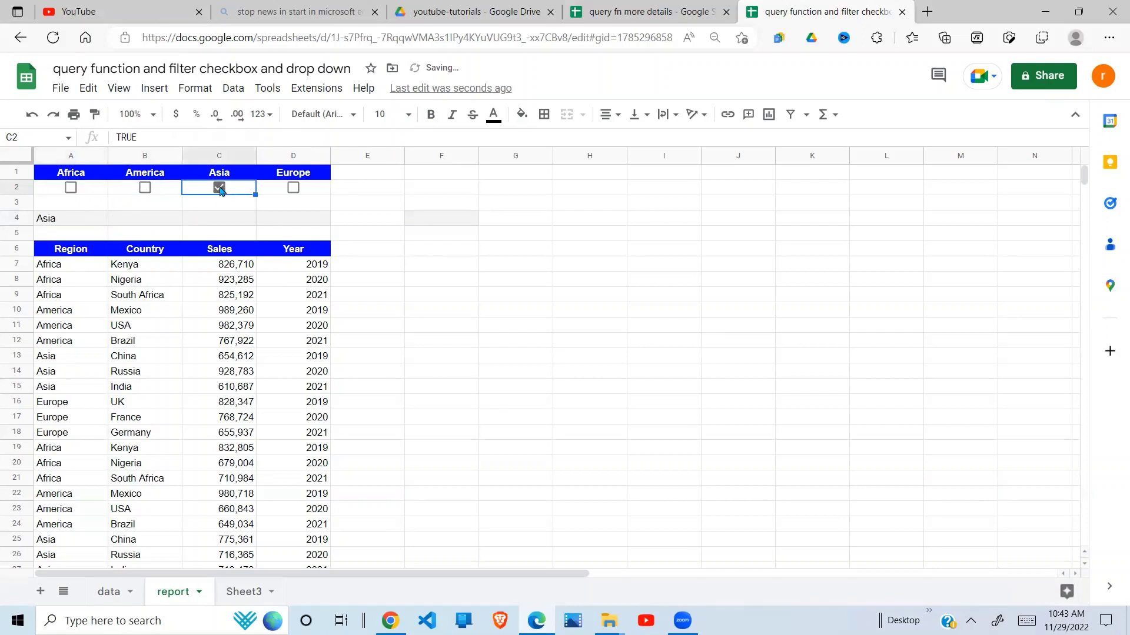
# - Review the query formula in A6, its referenced cell F4 and the filter output range A4:D4
pyautogui.moveTo(448, 220)
pyautogui.mouseDown()
pyautogui.moveTo(447, 233)
pyautogui.moveTo(453, 225)
pyautogui.mouseUp()
pyautogui.click(75, 253)
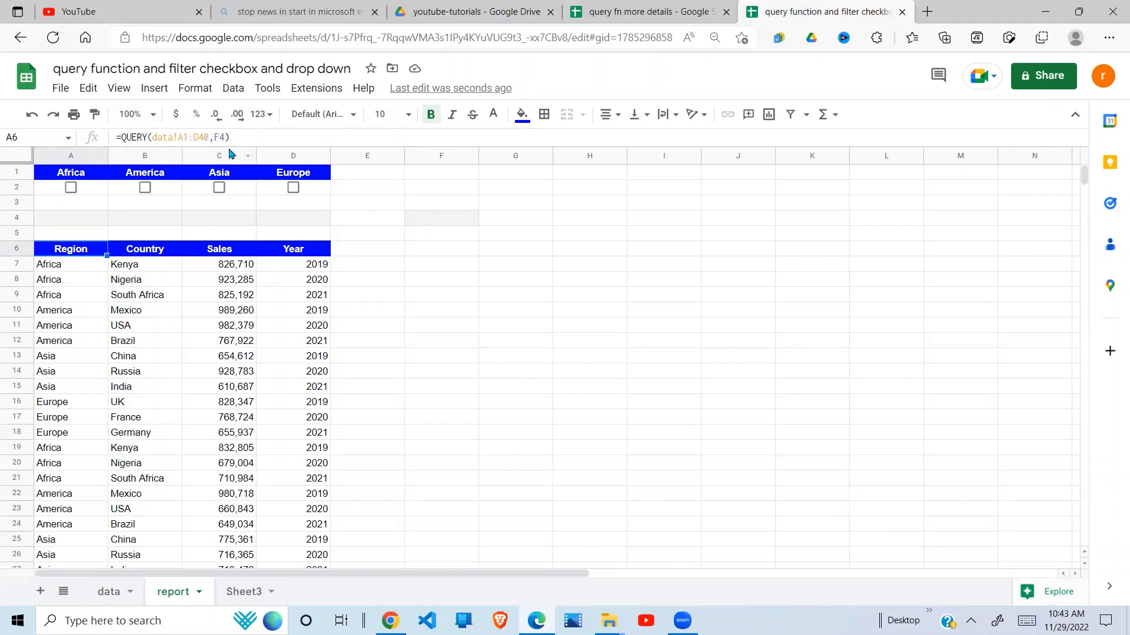
pyautogui.click(457, 222)
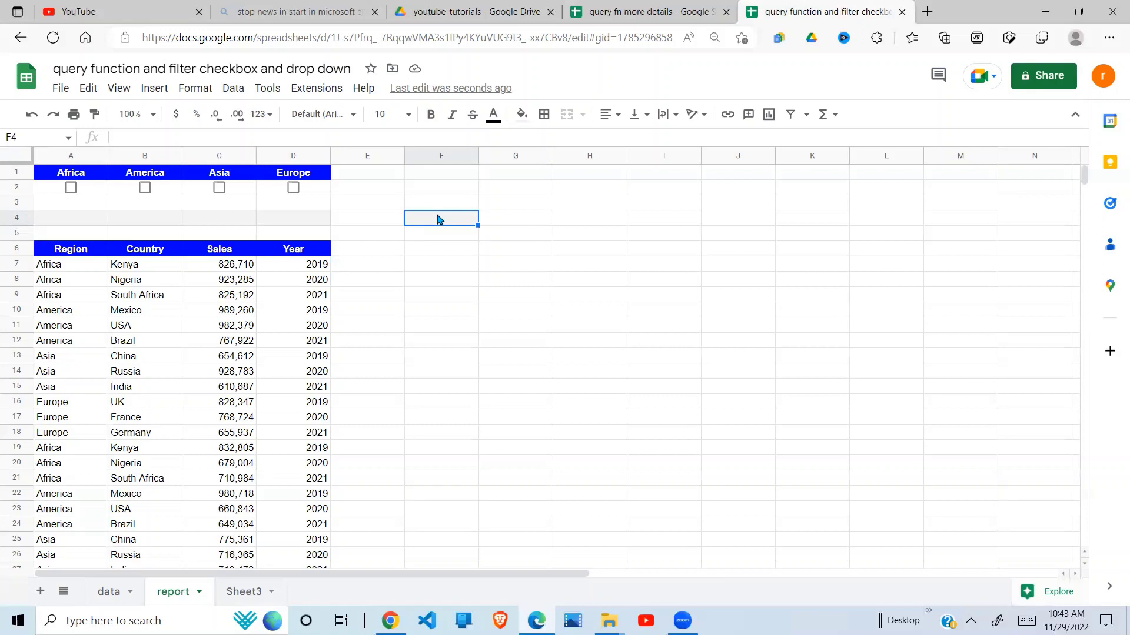
pyautogui.click(54, 224)
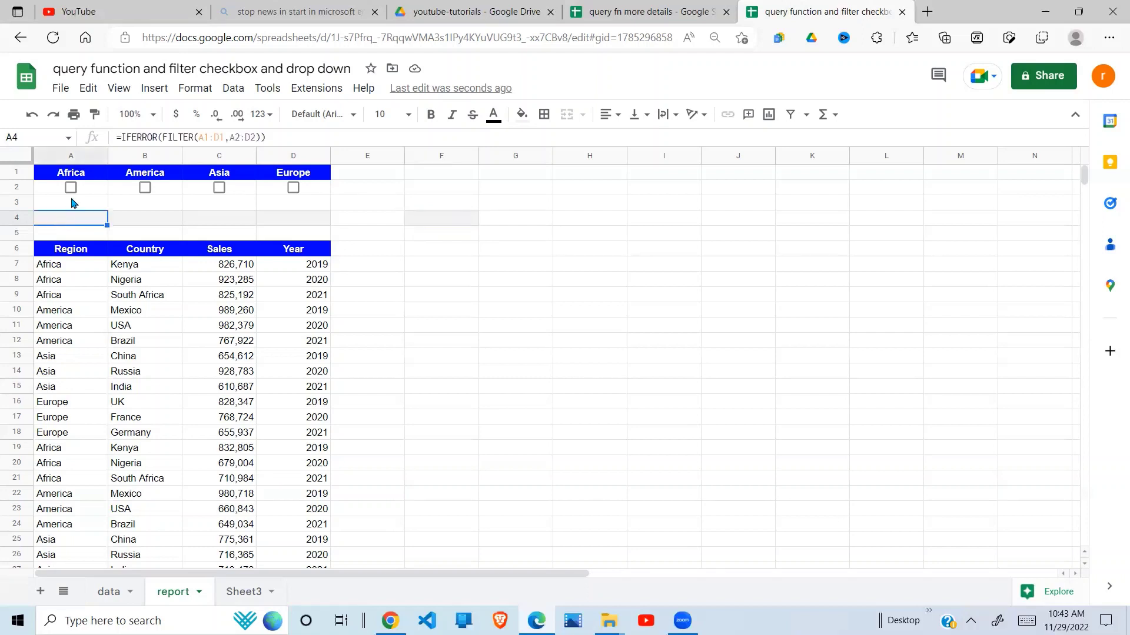
pyautogui.keyDown('shift'); pyautogui.click(257, 219); pyautogui.keyUp('shift')
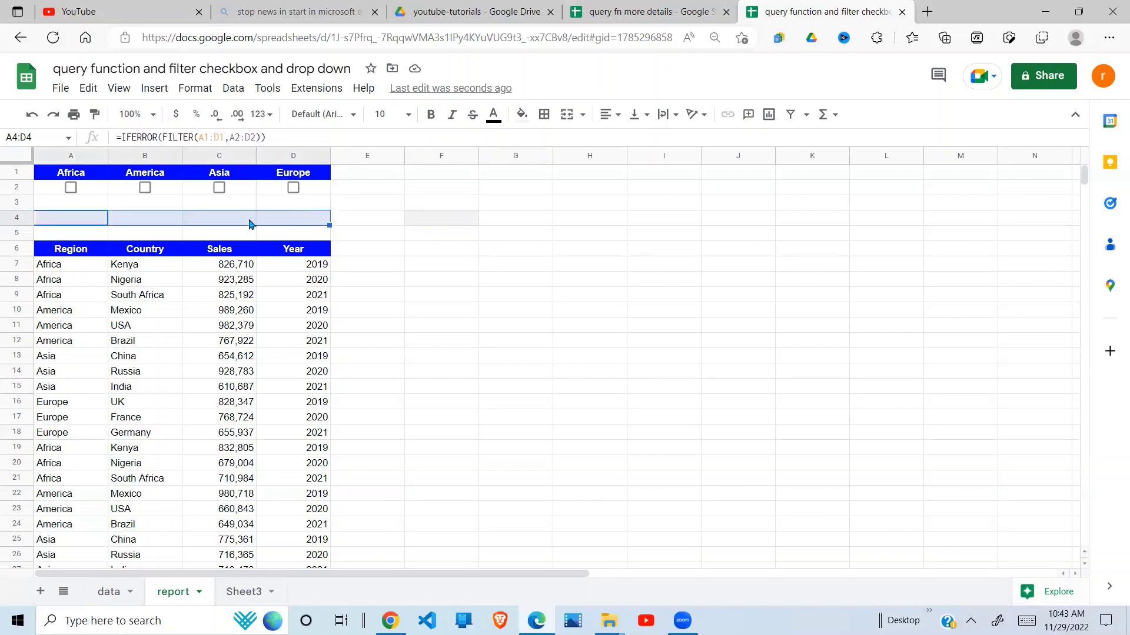
# - Tick the Africa and America checkboxes, checking the filtered region names in A4:D4
pyautogui.click(70, 190)
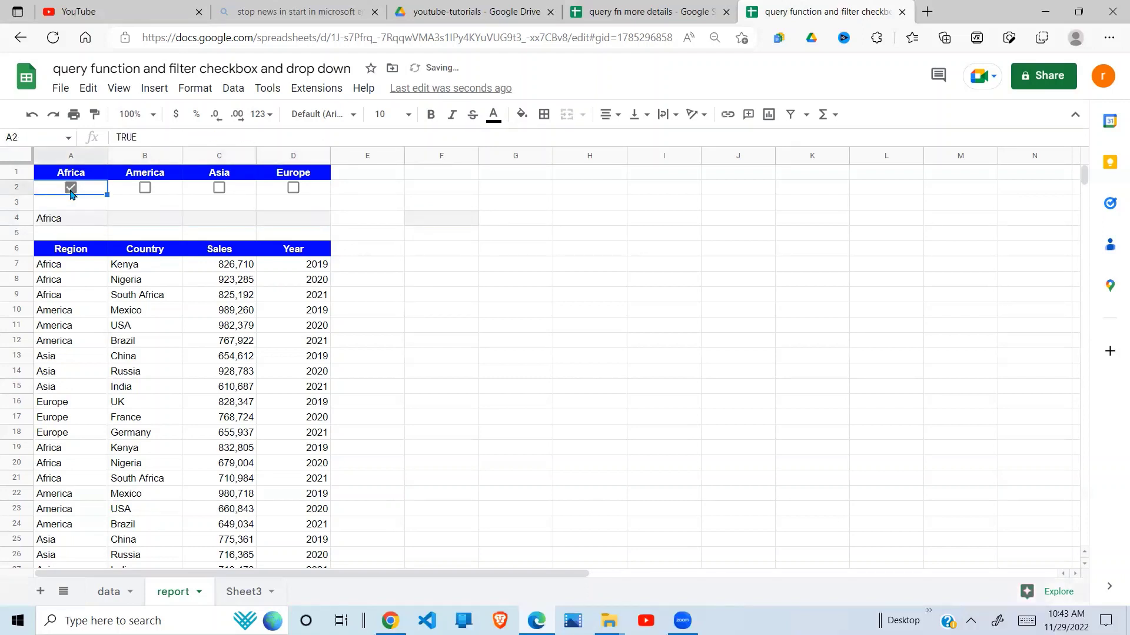
pyautogui.click(65, 220)
pyautogui.keyDown('shift'); pyautogui.click(294, 219); pyautogui.keyUp('shift')
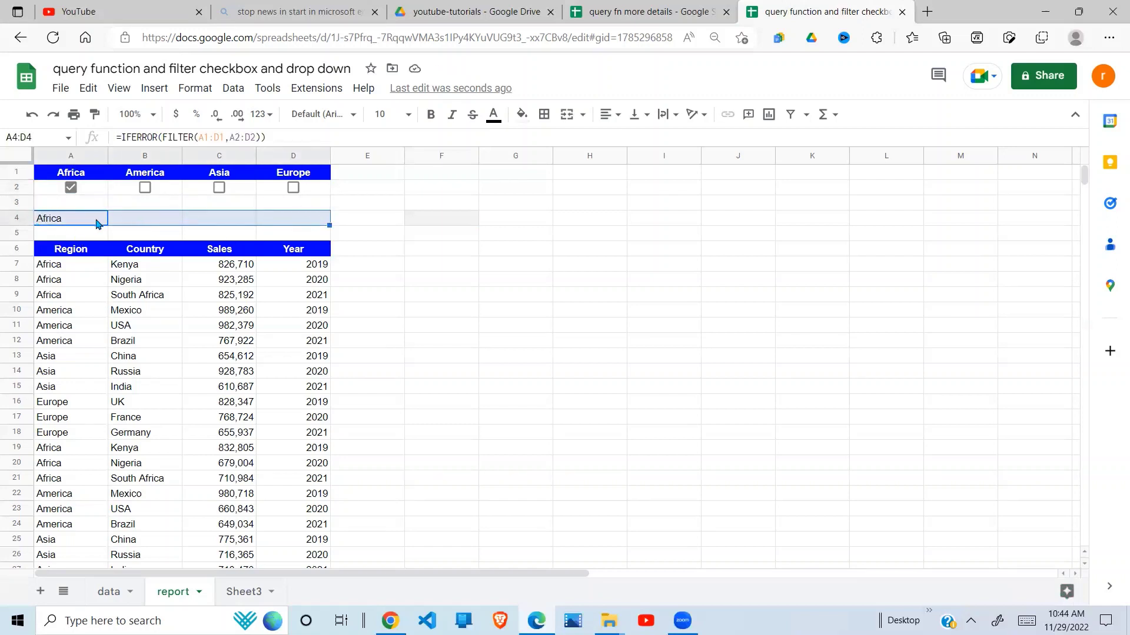
pyautogui.click(144, 189)
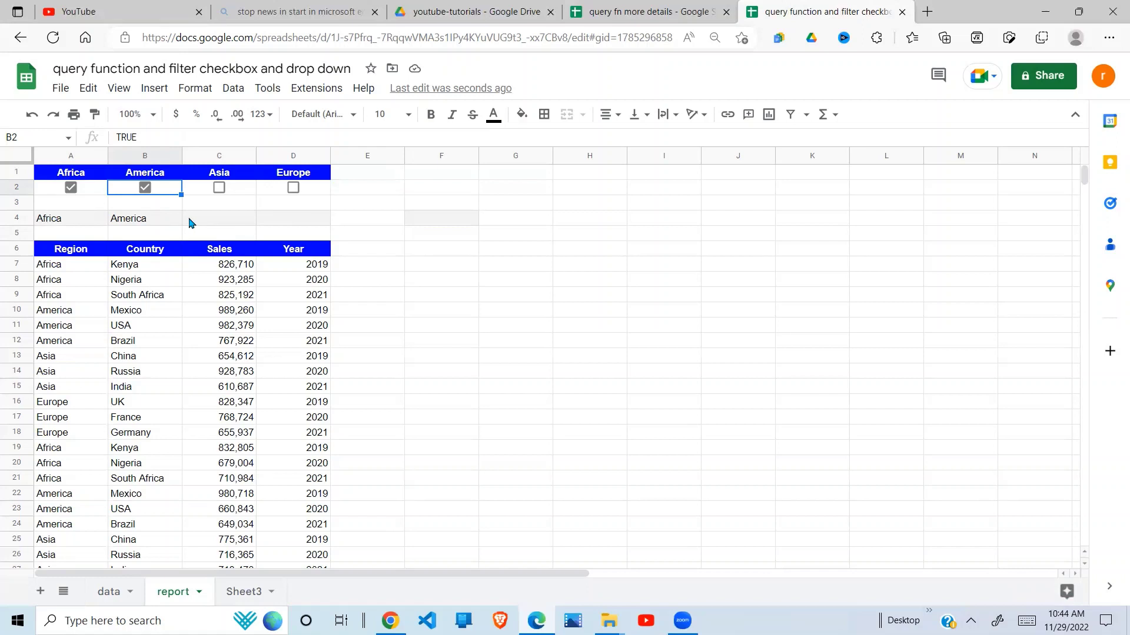
# - Start an IFS formula in cell F4
pyautogui.click(470, 223)
pyautogui.write('=')
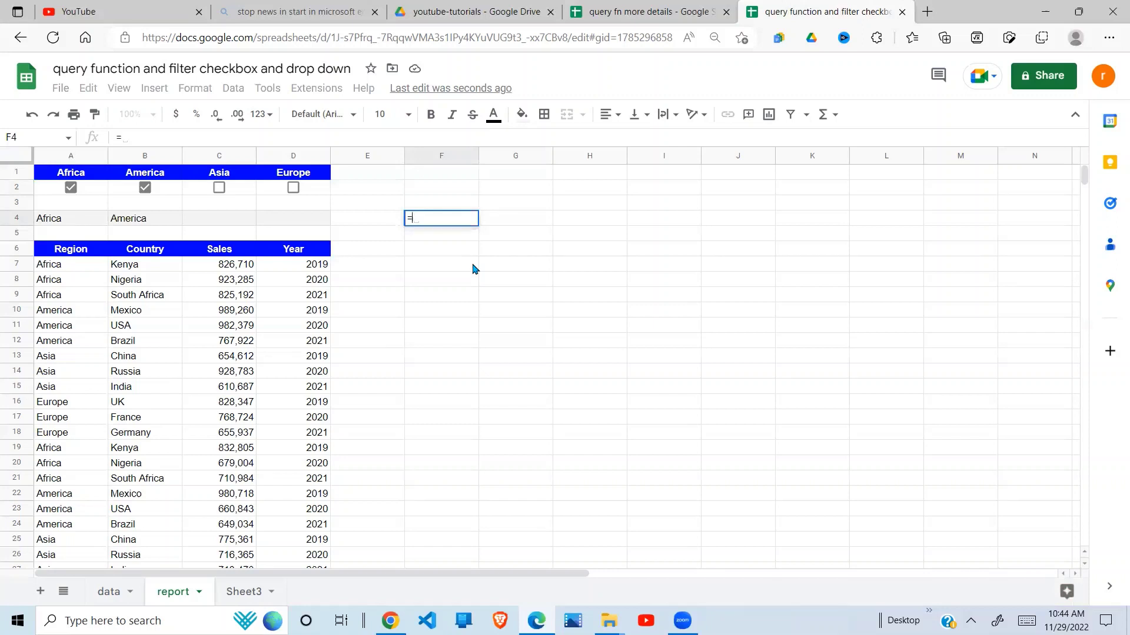
pyautogui.write('IFX')
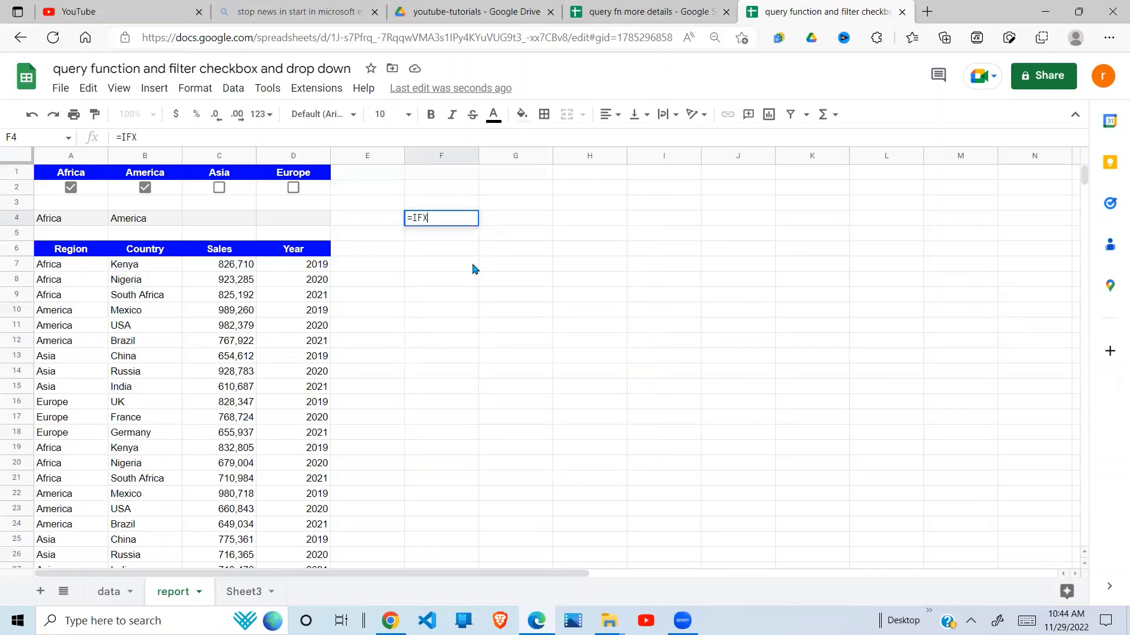
pyautogui.press('BackSpace')
pyautogui.write('S(D')
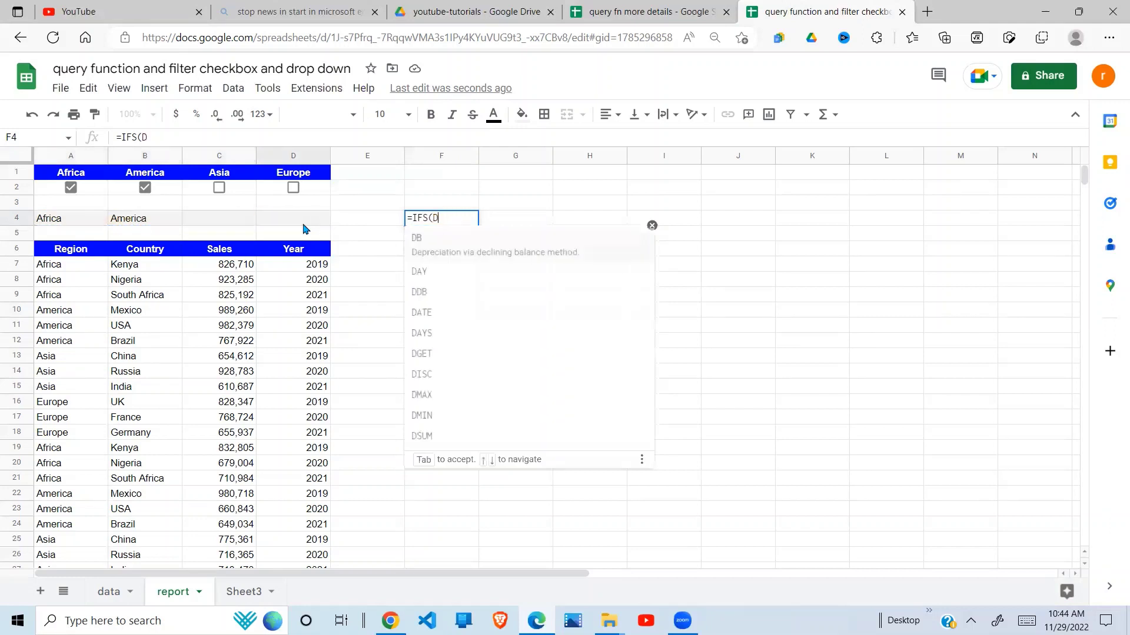
pyautogui.press('BackSpace')
pyautogui.press('BackSpace')
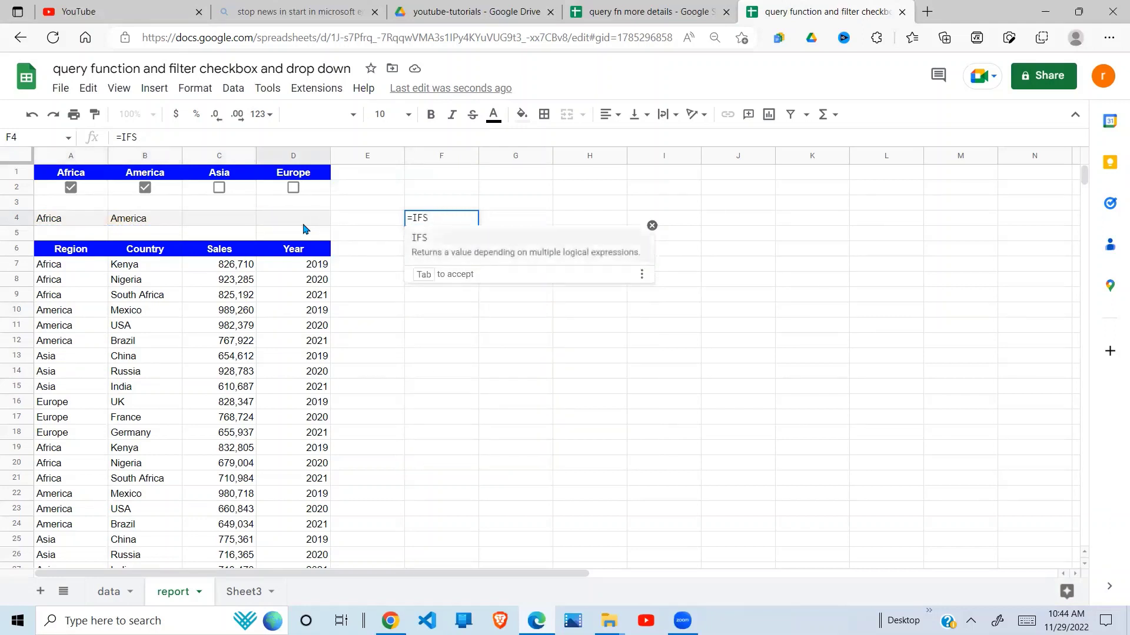
pyautogui.write('(')
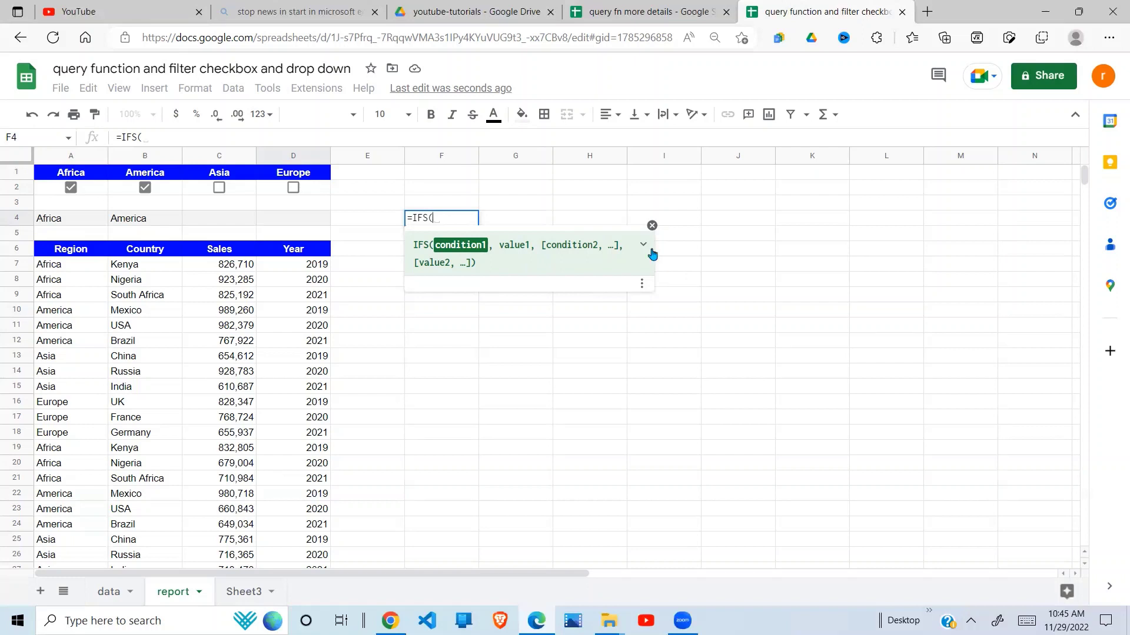
# - Enter COUNTA(A4:D4)=1 as the first condition of the IFS formula in F4, replacing COUNT with COUNTA
pyautogui.write('COUNT(')
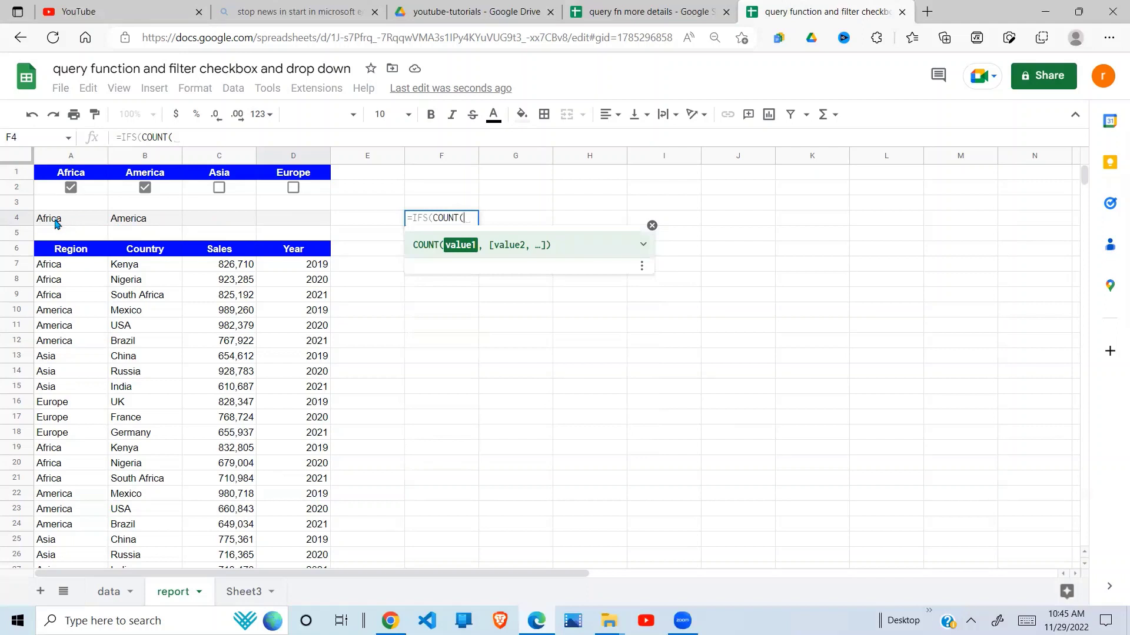
pyautogui.moveTo(53, 220); pyautogui.dragTo(306, 223)
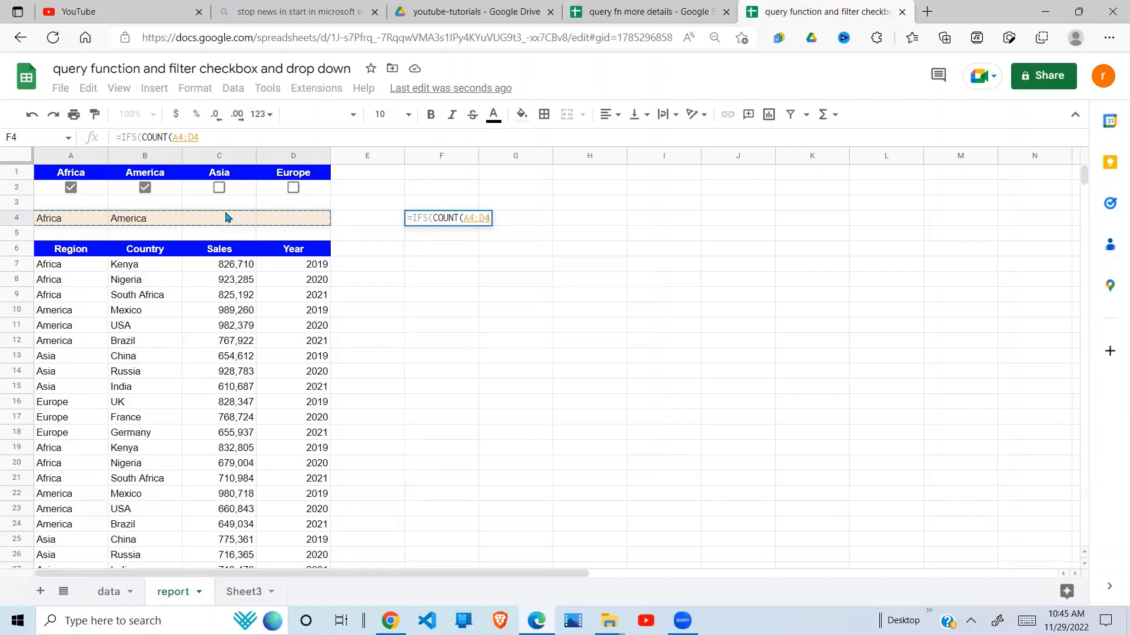
pyautogui.click(459, 218)
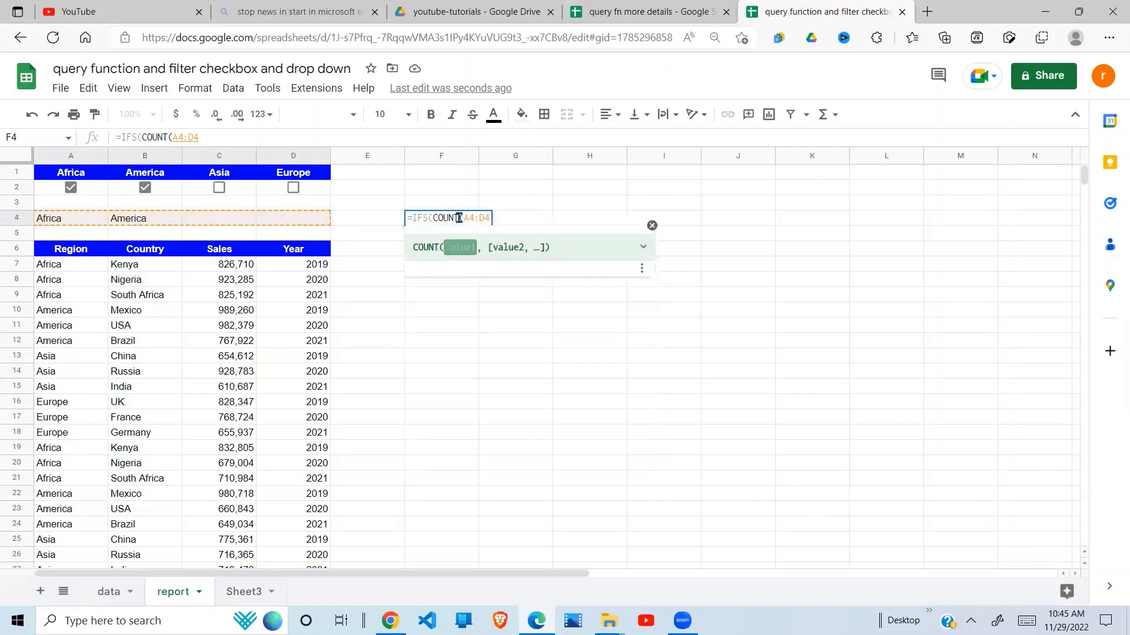
pyautogui.write('A')
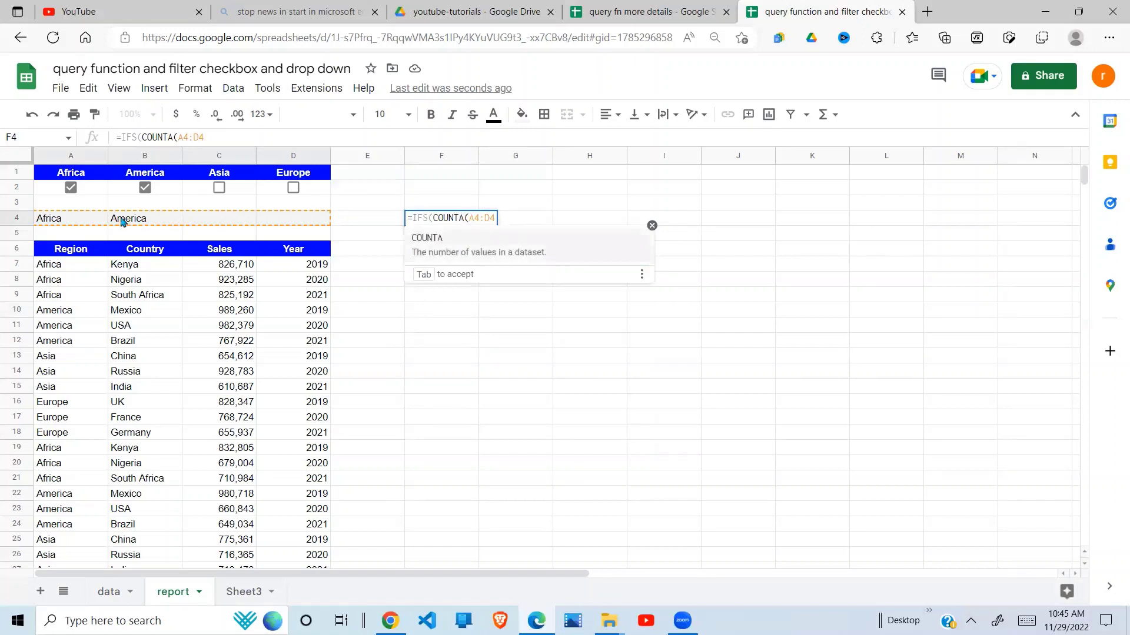
pyautogui.click(498, 221)
pyautogui.write(')')
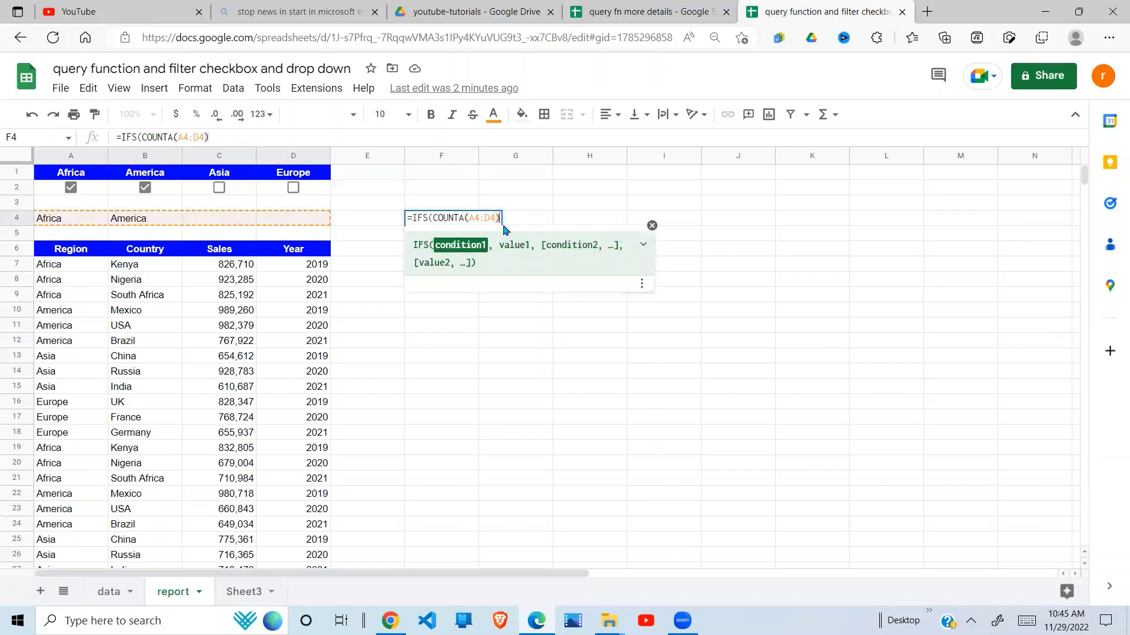
pyautogui.write('=1')
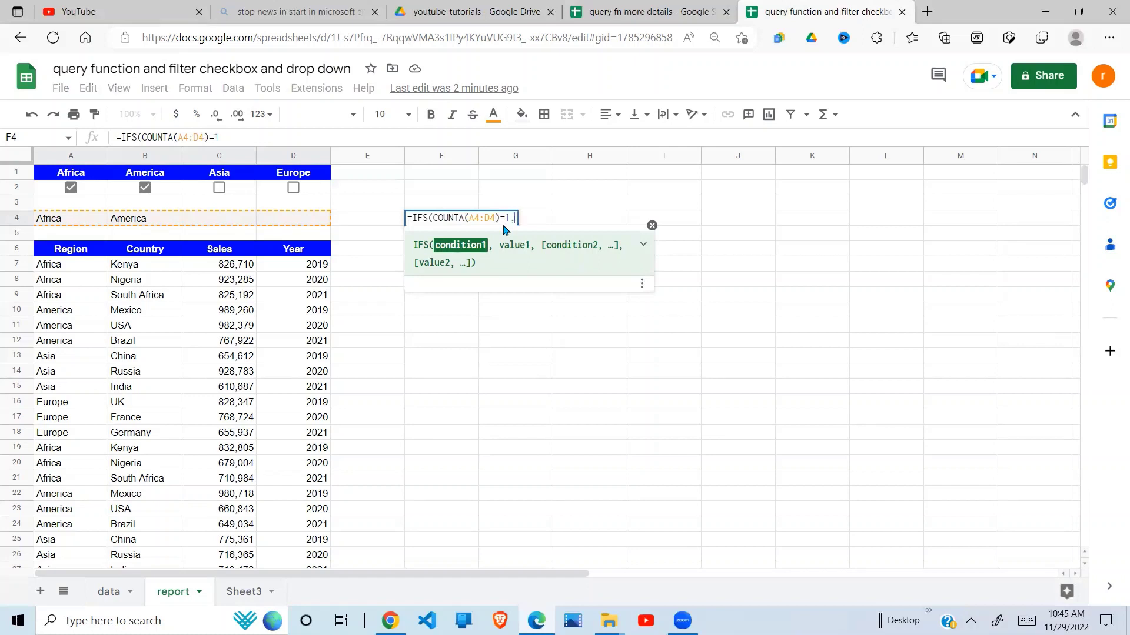
pyautogui.write(',')
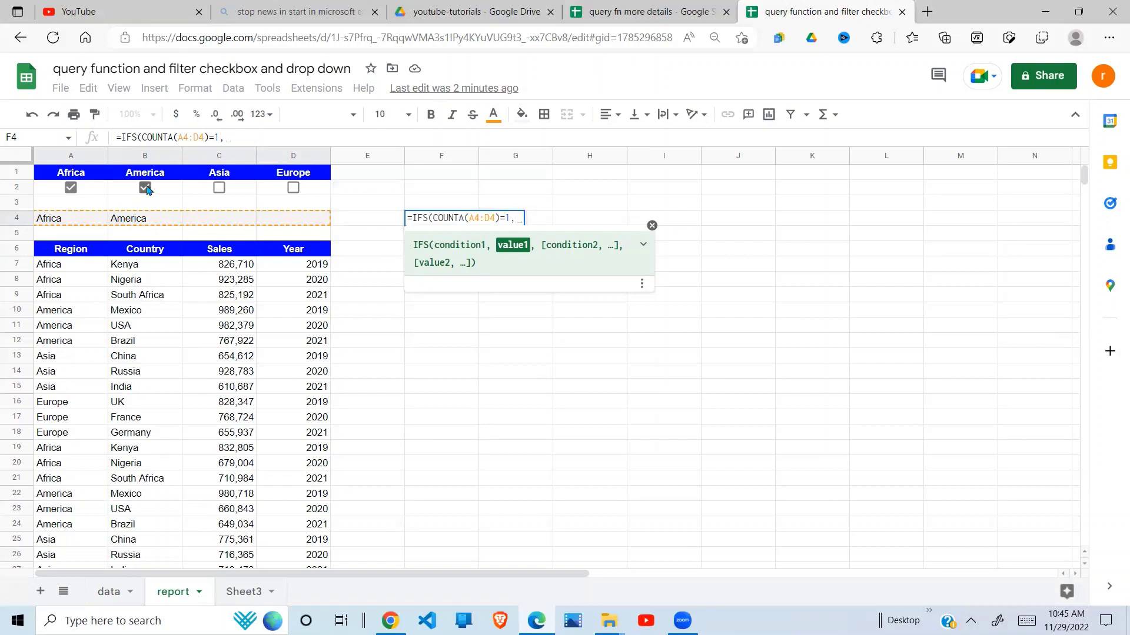
# - Store the unfinished F4 formula as text with a leading apostrophe and untick the America checkbox
pyautogui.click(408, 219)
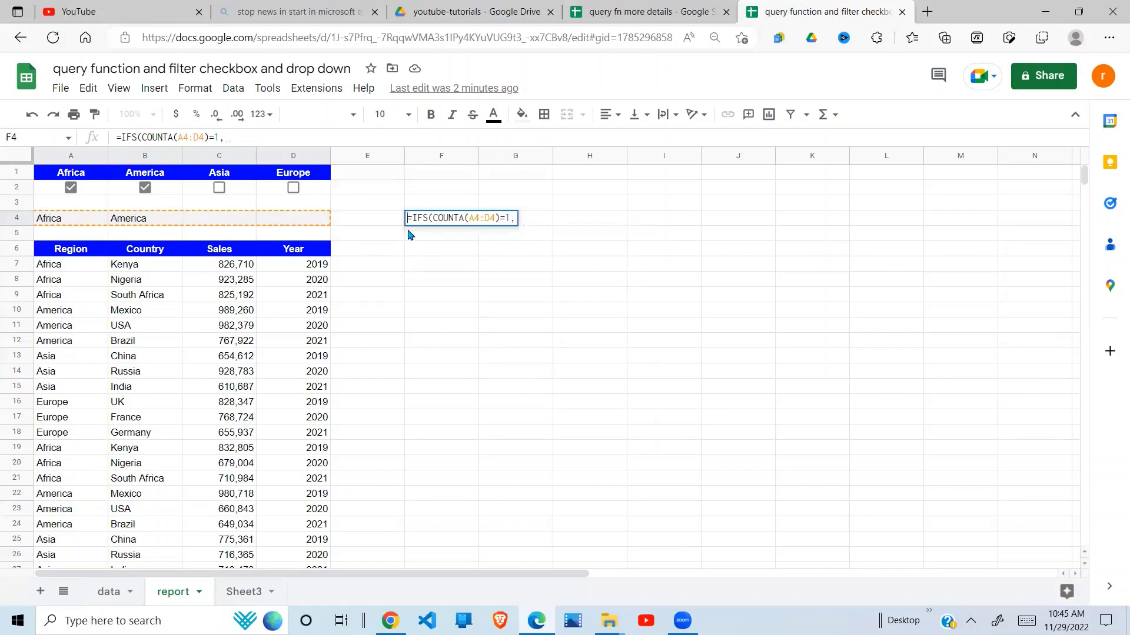
pyautogui.write("'")
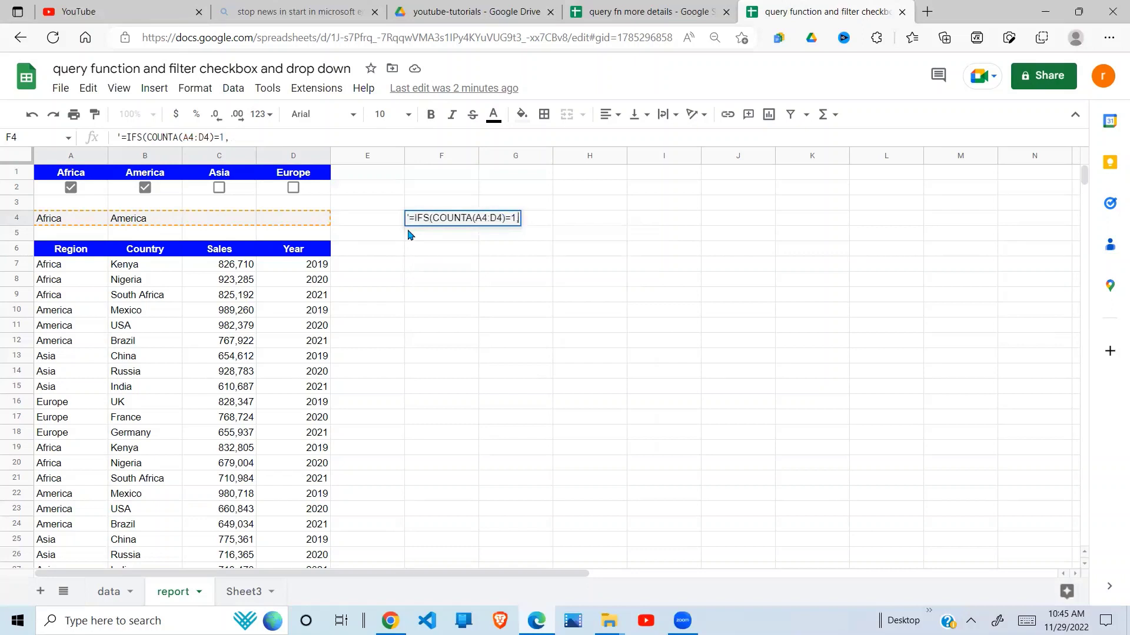
pyautogui.press('Return')
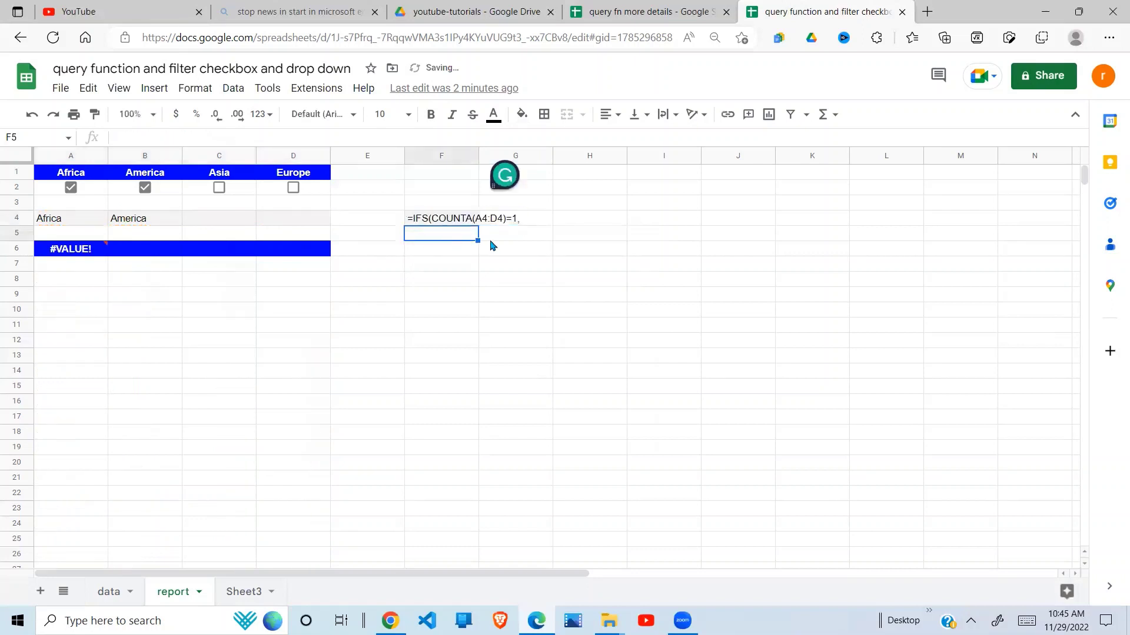
pyautogui.click(416, 223)
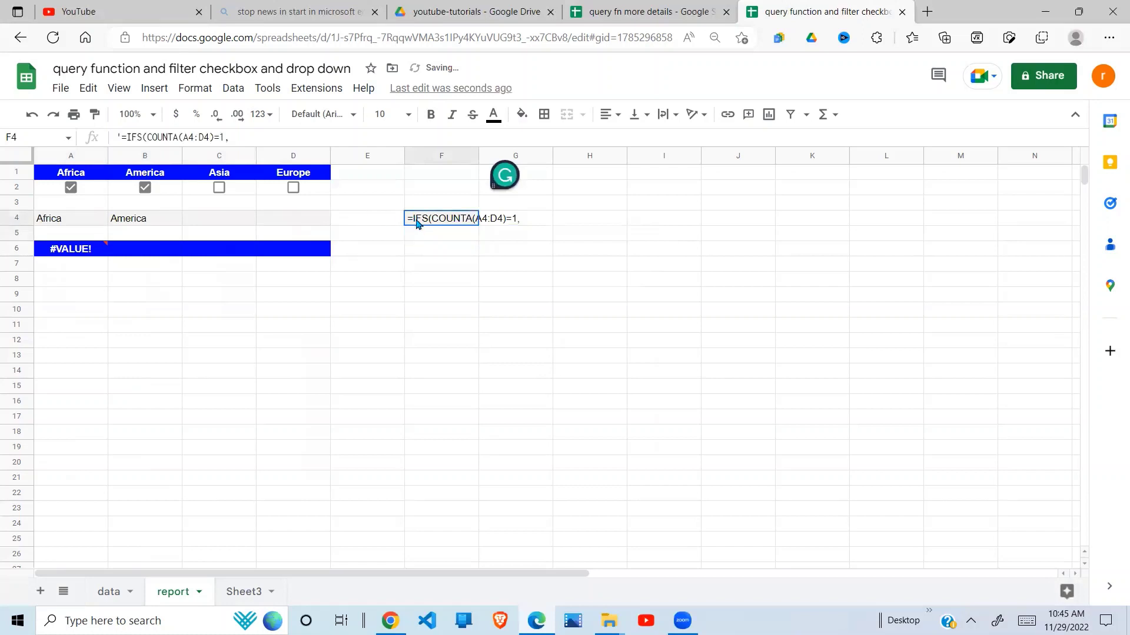
pyautogui.click(95, 222)
pyautogui.click(147, 188)
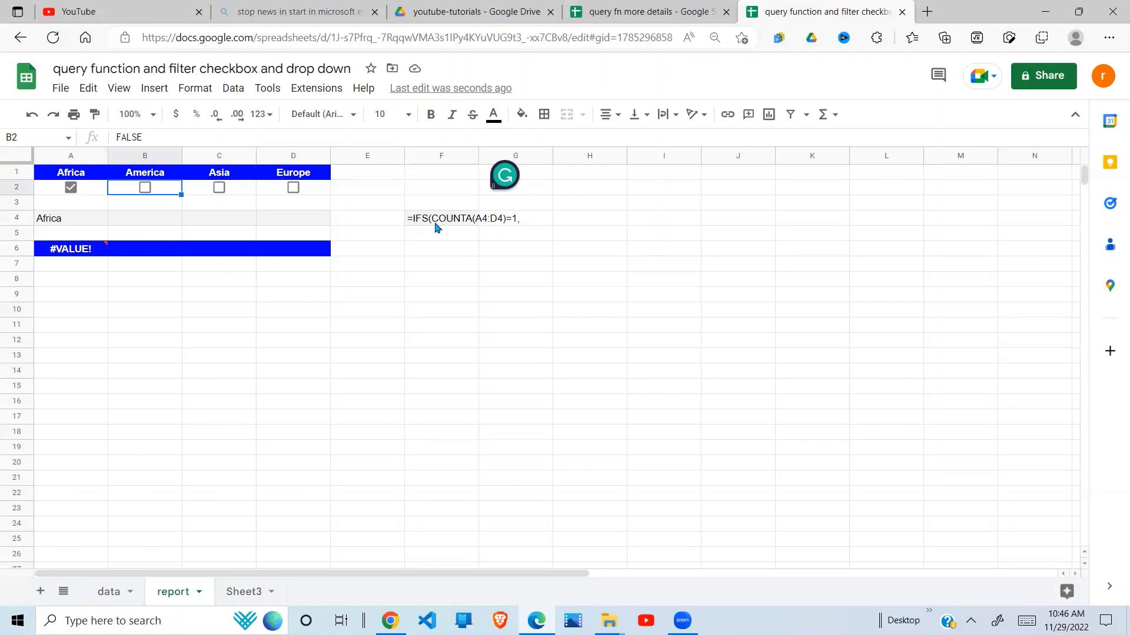
# - Append the opening query text "select * to the formula text in F4
pyautogui.click(415, 223)
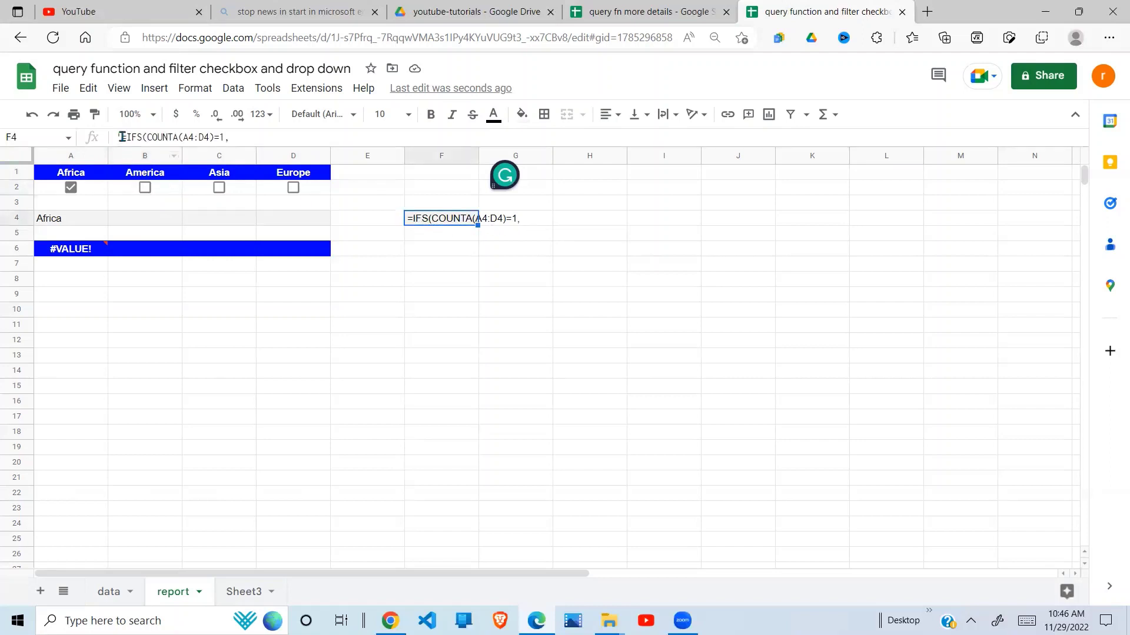
pyautogui.click(238, 137)
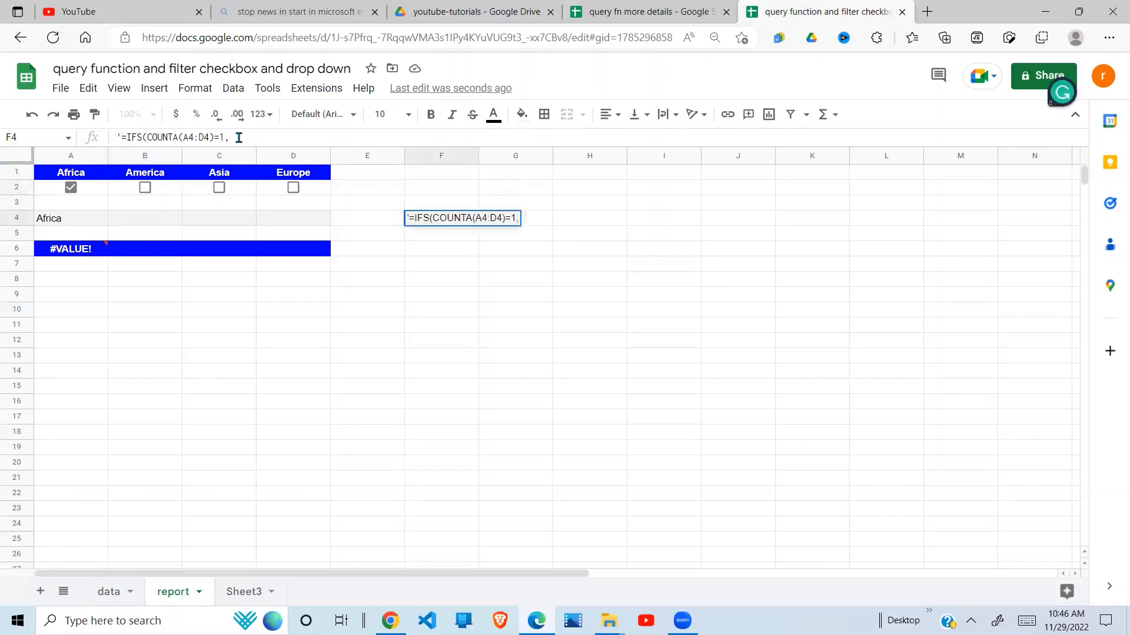
pyautogui.write('"select')
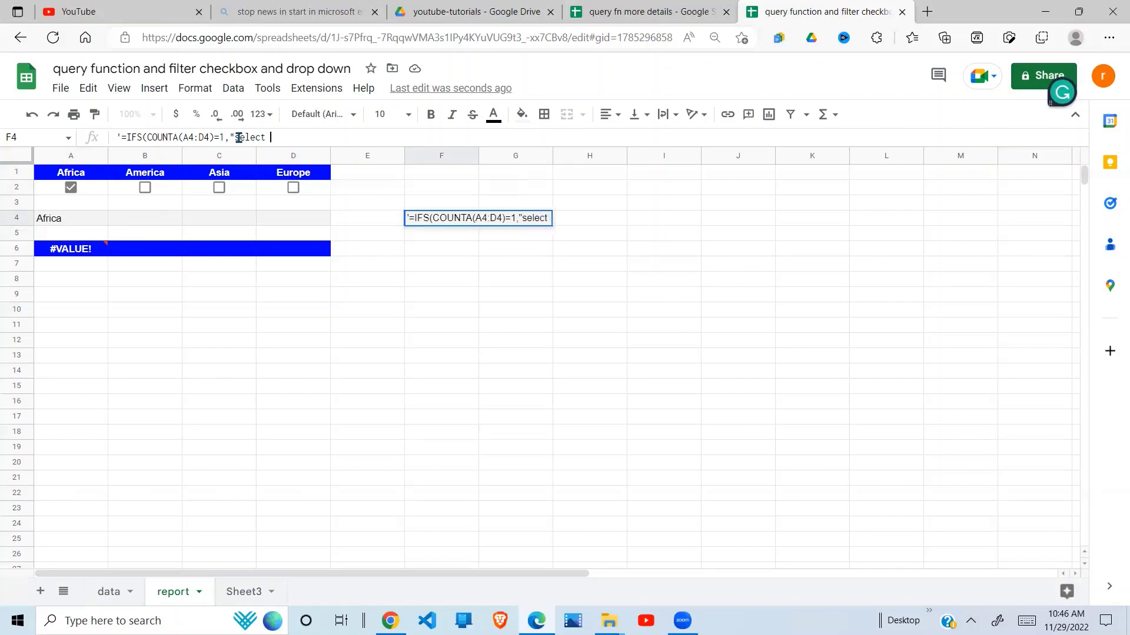
pyautogui.write(' * whe')
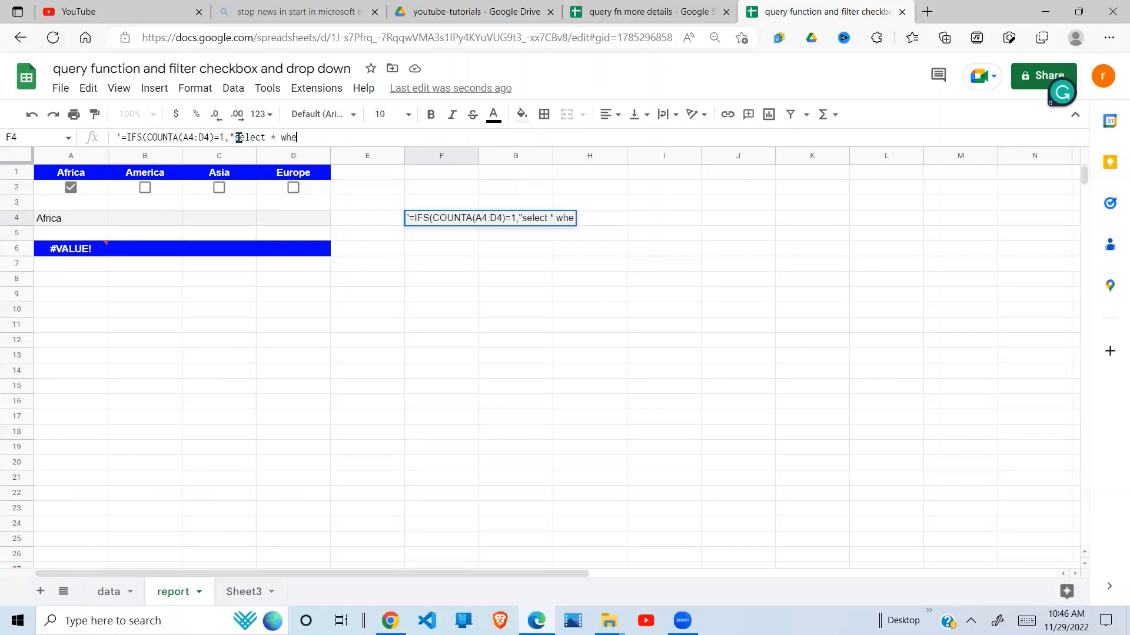
pyautogui.press('BackSpace')
pyautogui.press('BackSpace')
pyautogui.press('BackSpace')
pyautogui.press('Tab')
pyautogui.write('where')
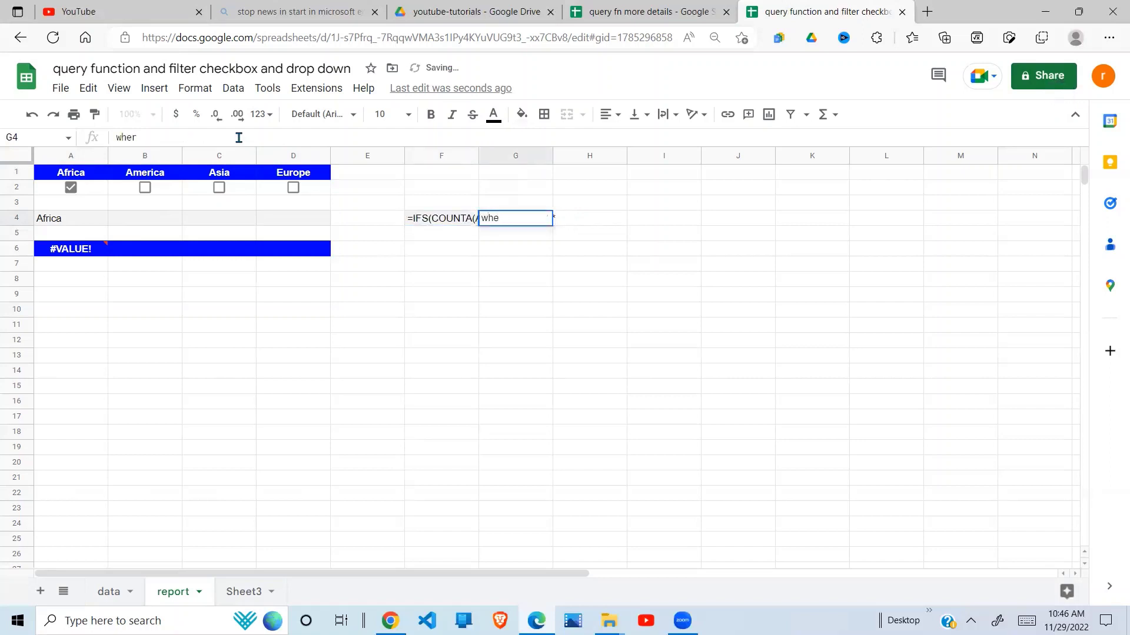
pyautogui.press('BackSpace')
pyautogui.press('BackSpace')
pyautogui.press('BackSpace')
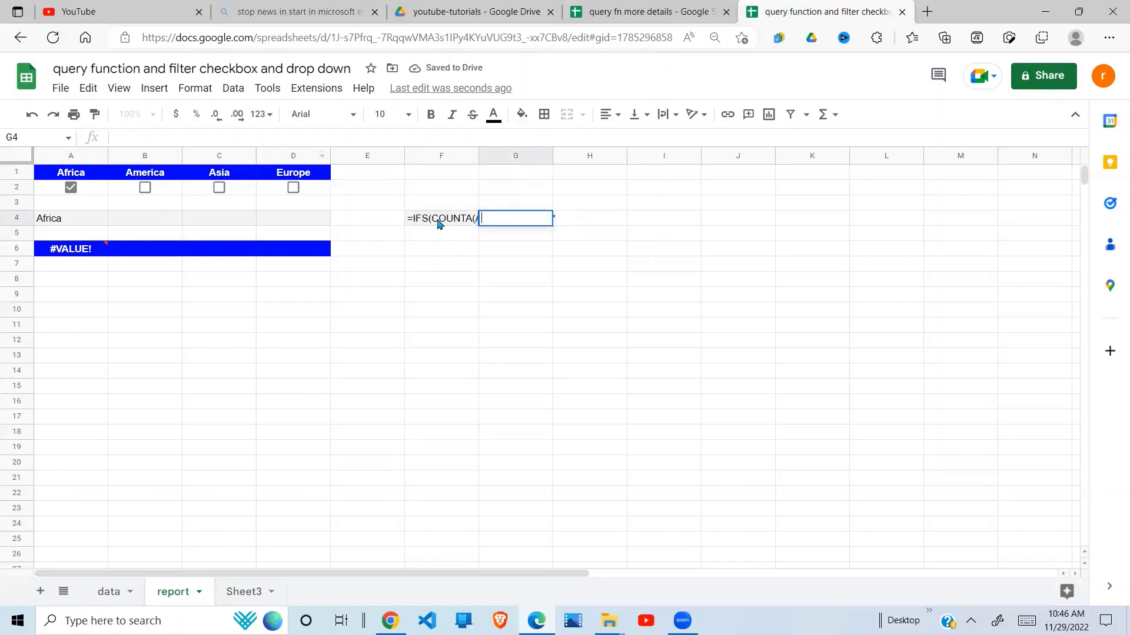
# - Replace the lowercase query text in F4 with SELECT * WHERE, keeping the opening double quote
pyautogui.click(438, 223)
pyautogui.click(292, 137)
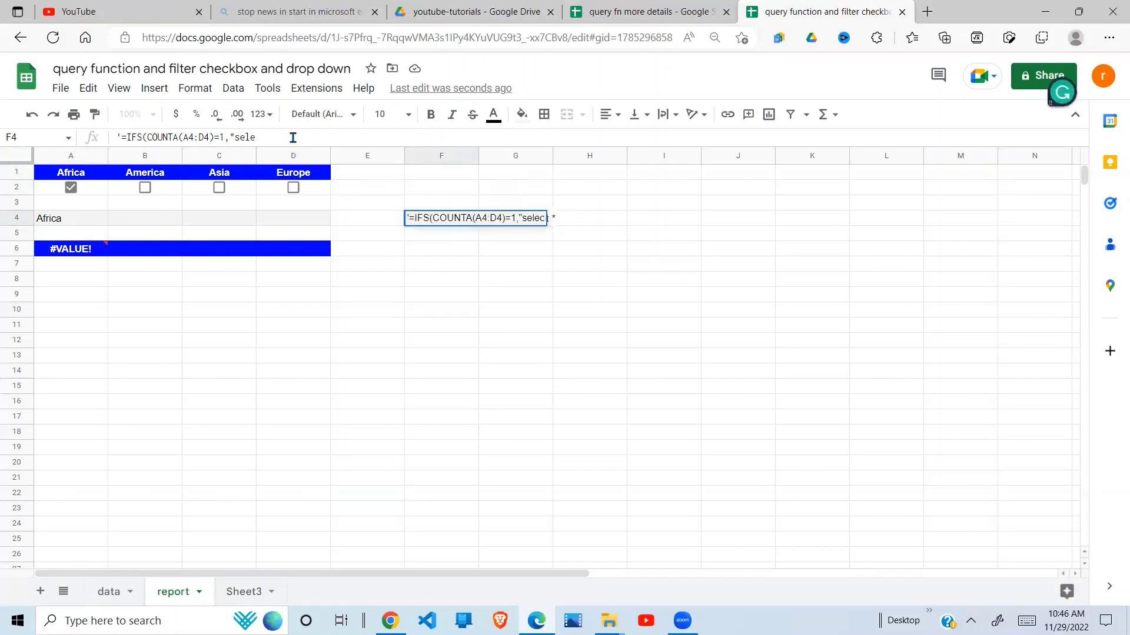
pyautogui.press('BackSpace')
pyautogui.press('BackSpace')
pyautogui.press('BackSpace')
pyautogui.press('BackSpace')
pyautogui.write('SELECT ')
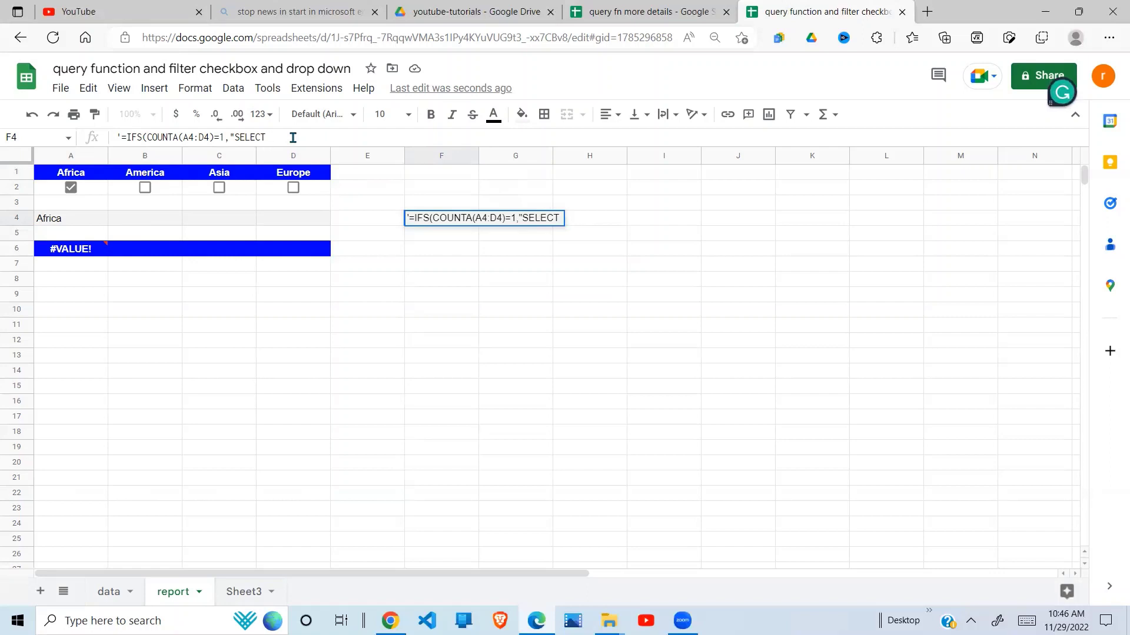
pyautogui.write('* WHERE')
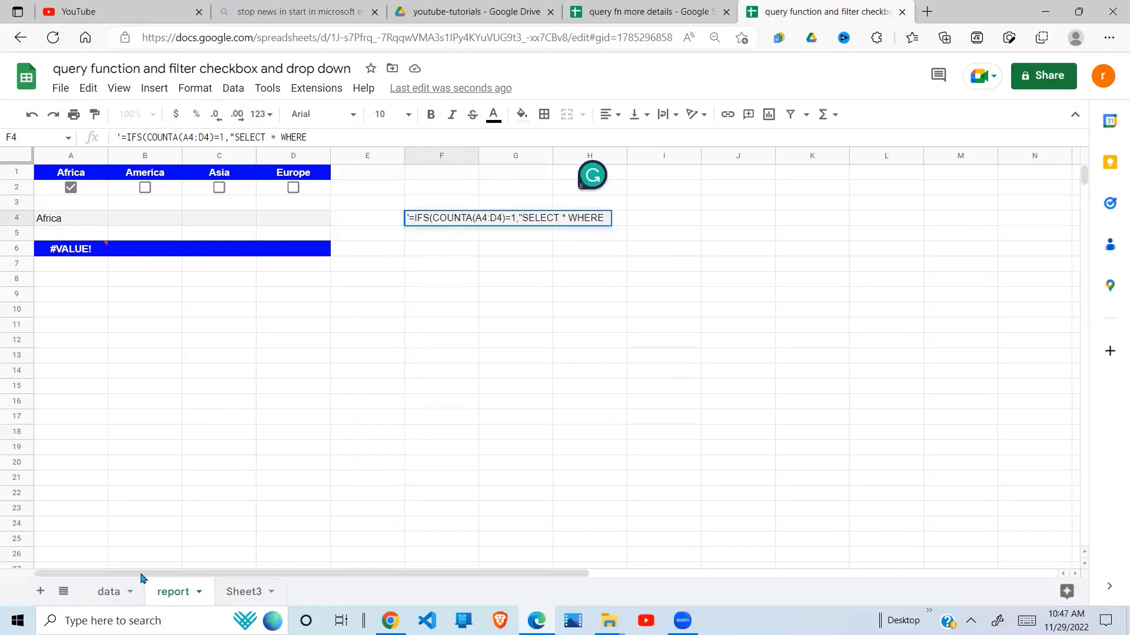
# - Check the region column on the data sheet, and append its column letter A after WHERE in F4 on the report sheet
pyautogui.click(112, 594)
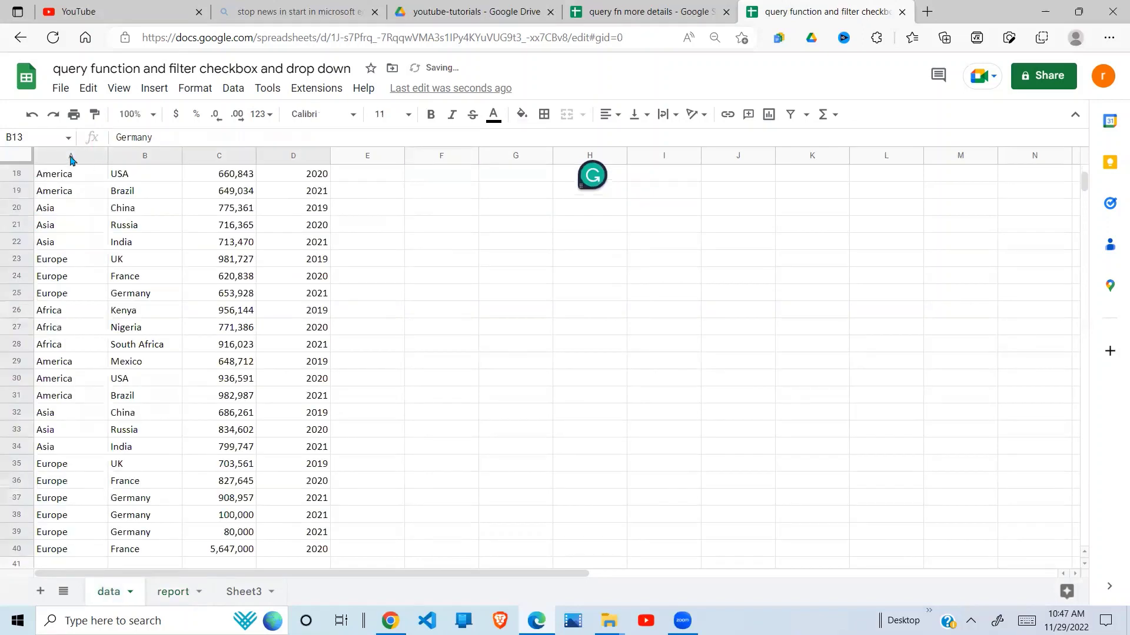
pyautogui.click(176, 593)
pyautogui.click(610, 227)
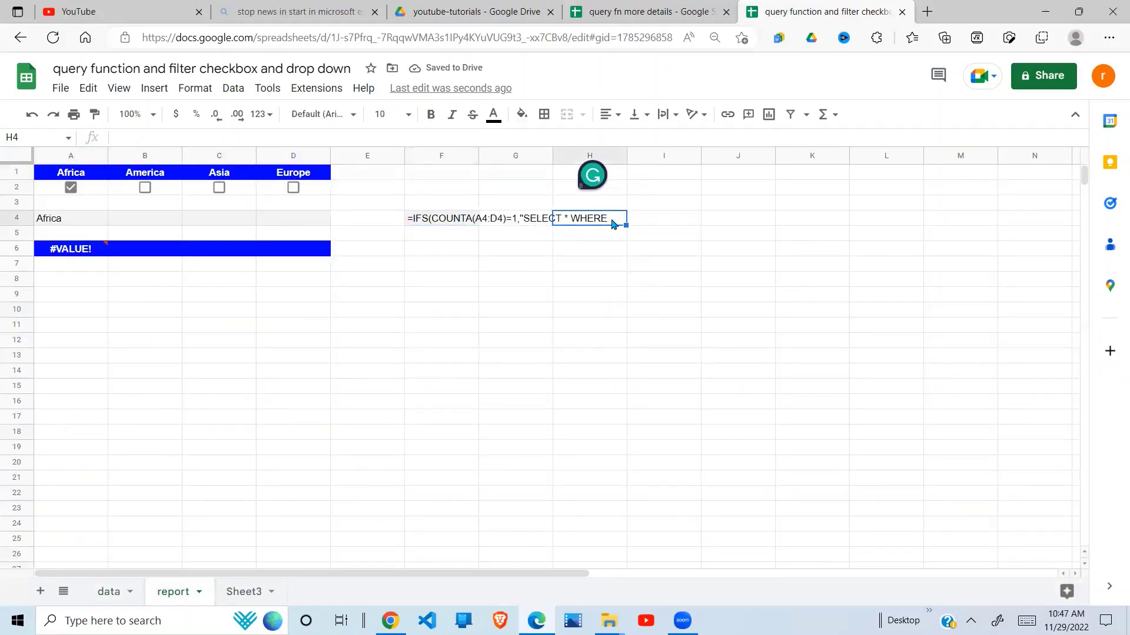
pyautogui.click(438, 220)
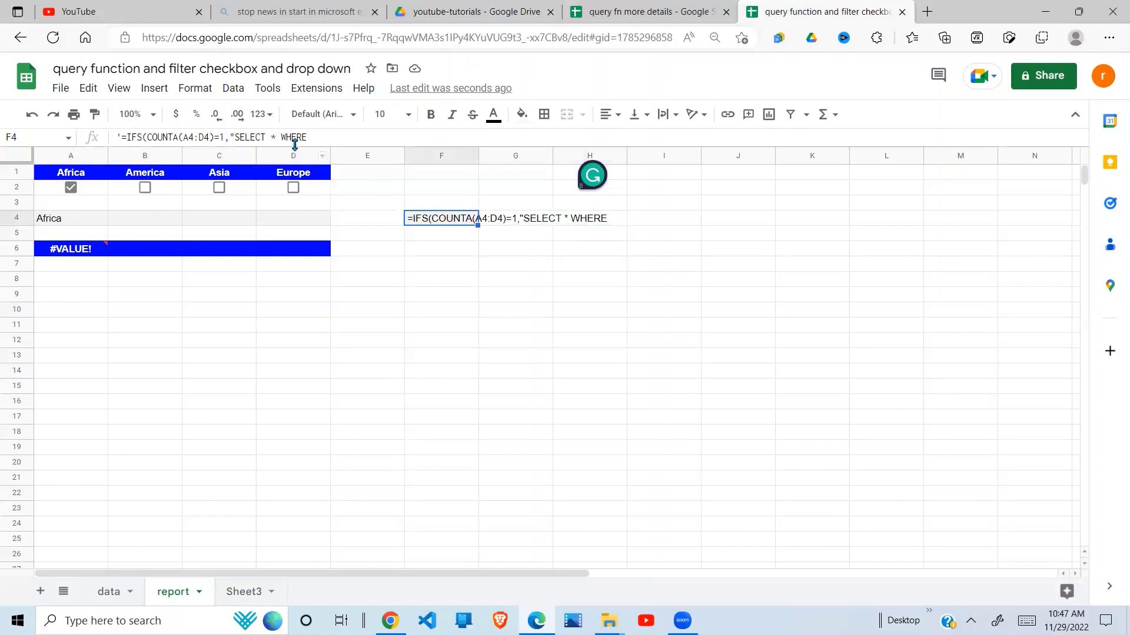
pyautogui.click(313, 136)
pyautogui.write('A')
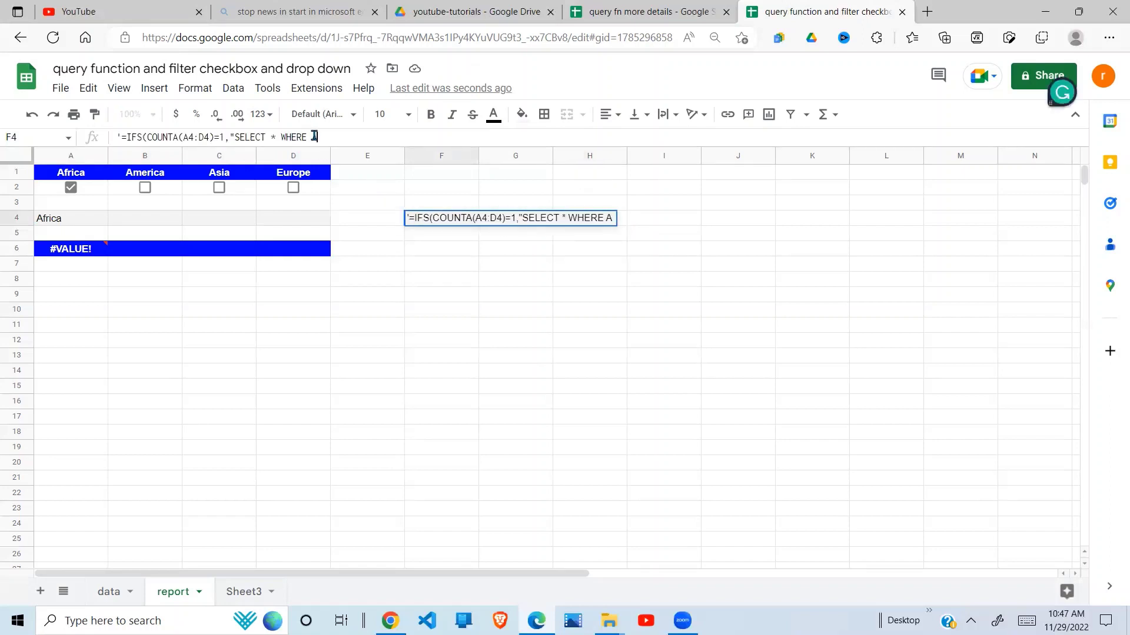
# - Complete the query string in F4 with ='"&A4&"' " and enter it as a live IFS formula without the apostrophe
pyautogui.write(' =')
pyautogui.write("'")
pyautogui.write('""')
pyautogui.write('&&')
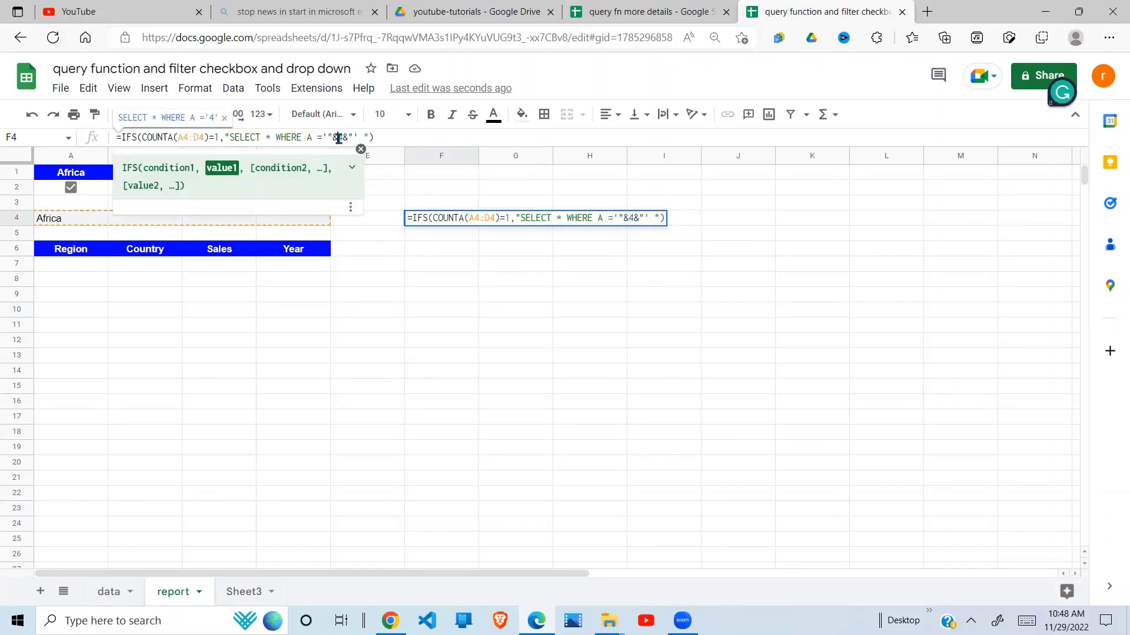
pyautogui.write('A')
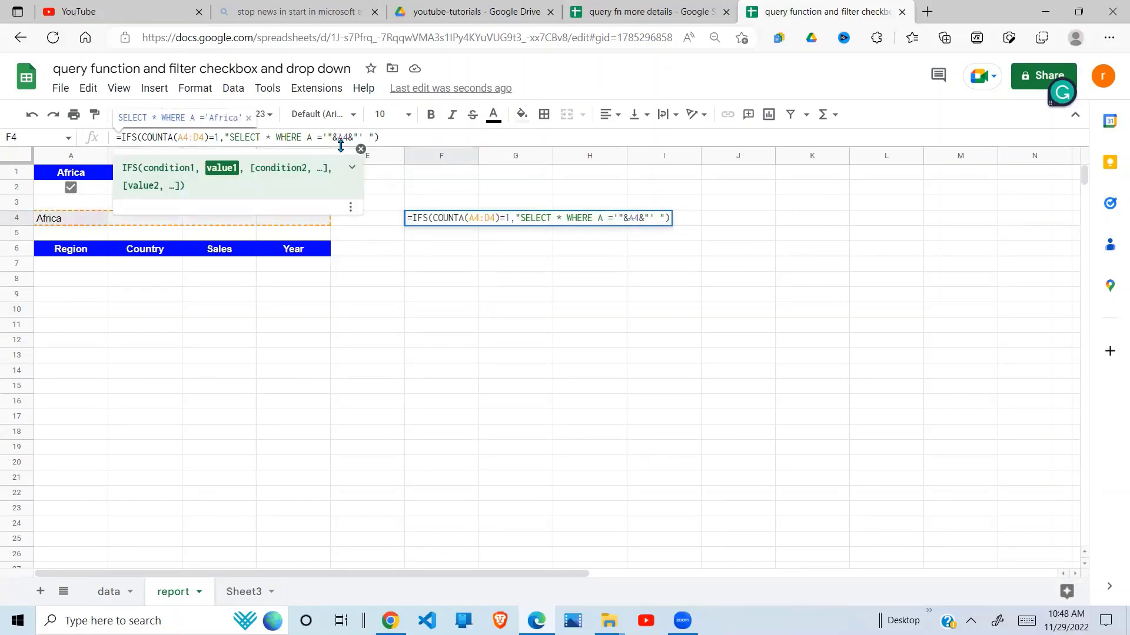
pyautogui.press('Return')
# - Test the F4 formula with Africa unticked, trying Asia alone, Europe alone, and Asia and Europe together
pyautogui.click(444, 219)
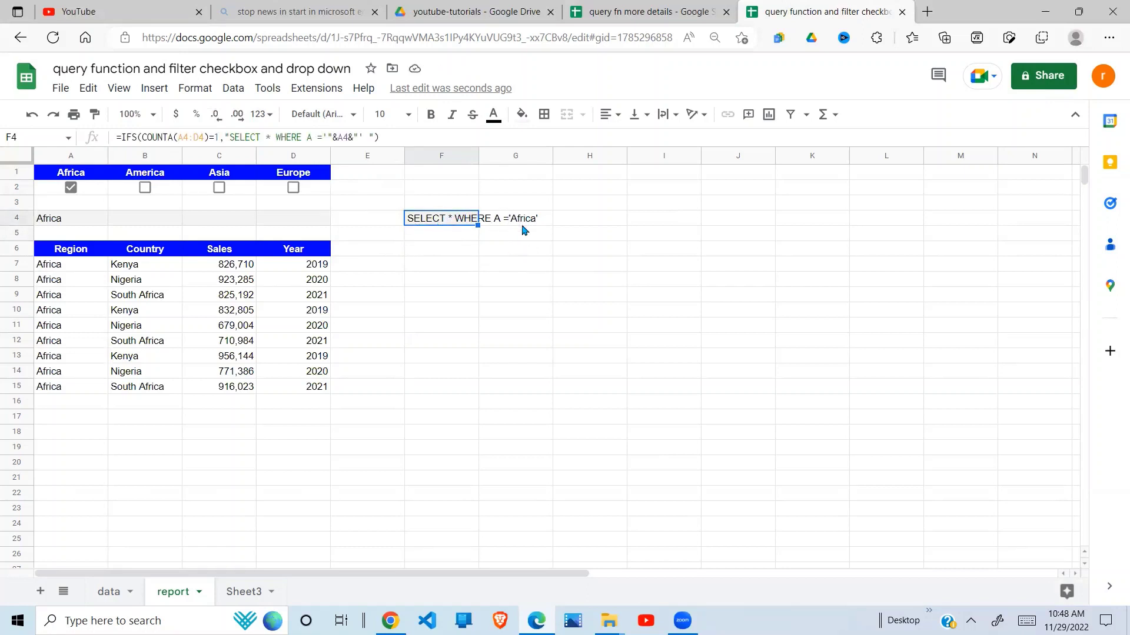
pyautogui.click(71, 187)
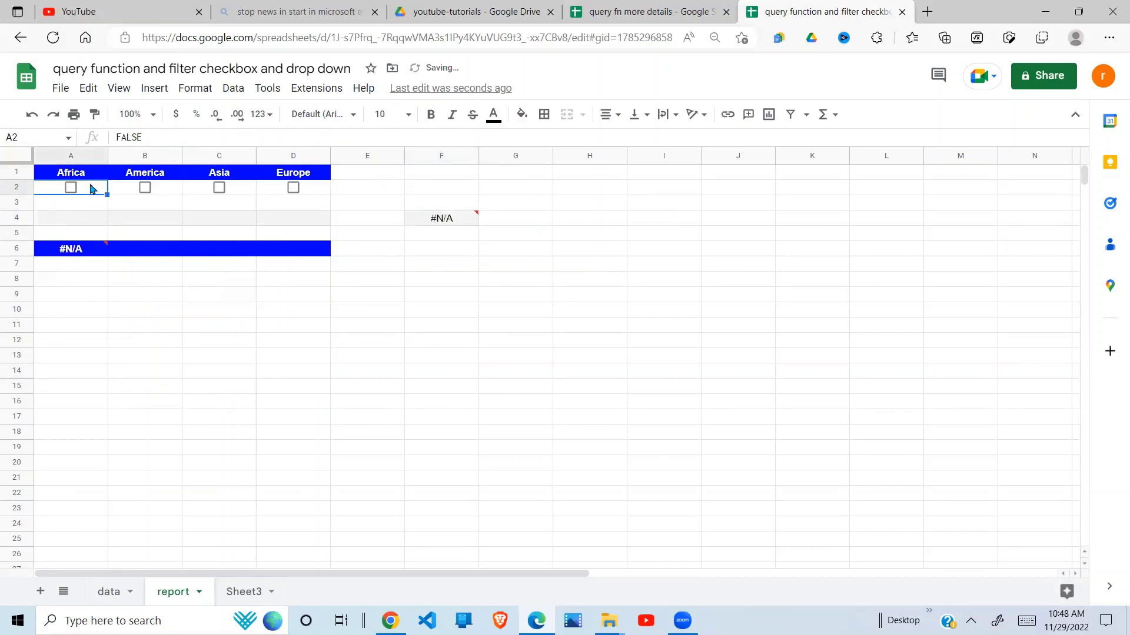
pyautogui.click(219, 188)
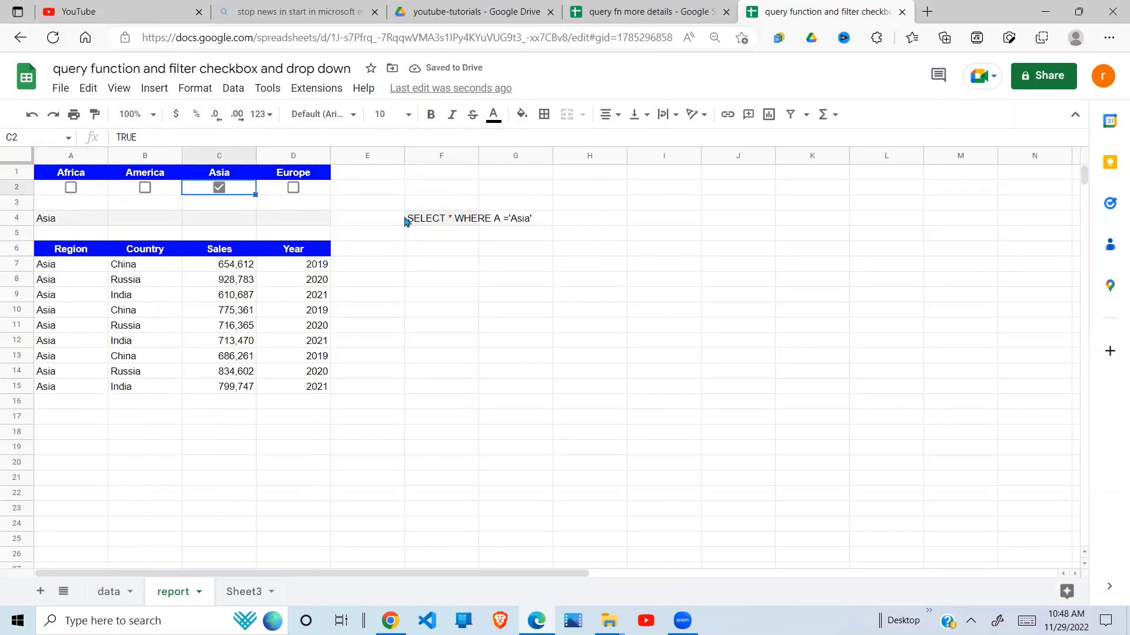
pyautogui.click(219, 187)
pyautogui.click(293, 190)
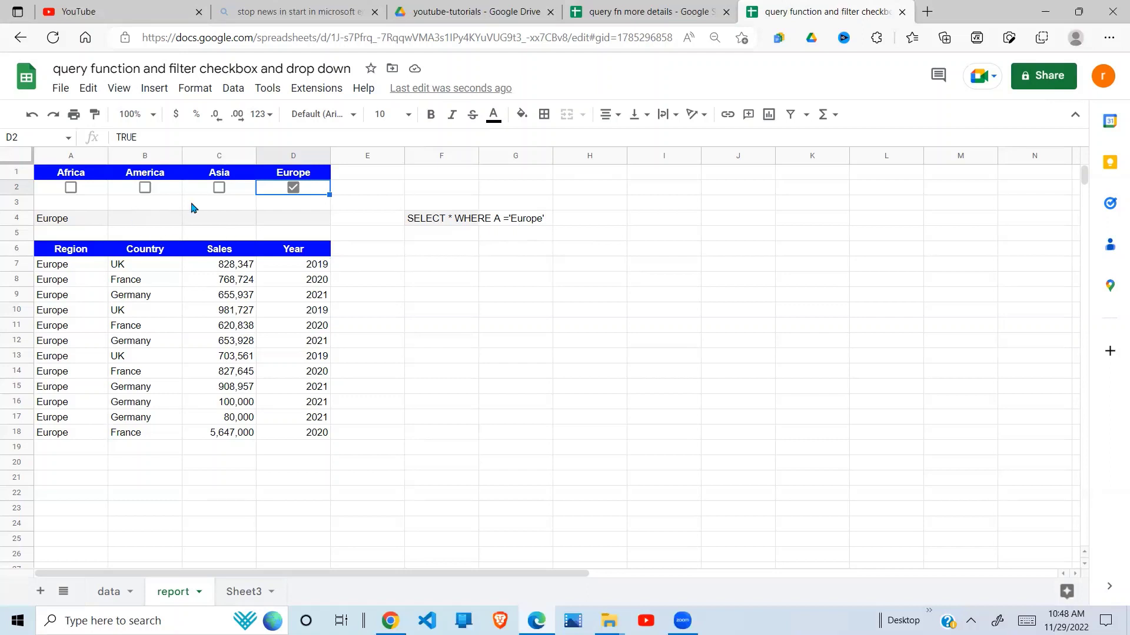
pyautogui.click(220, 187)
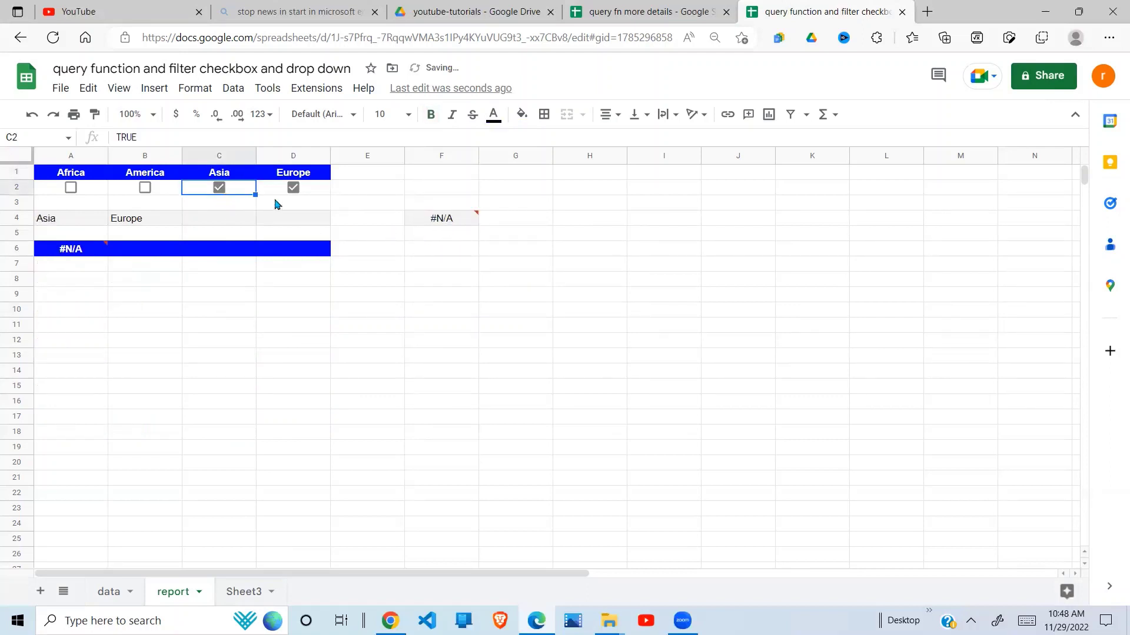
# - Enlarge the formula bar for F4, put the COUNTA condition on its own line, and add a comma and line break after its query string
pyautogui.click(452, 228)
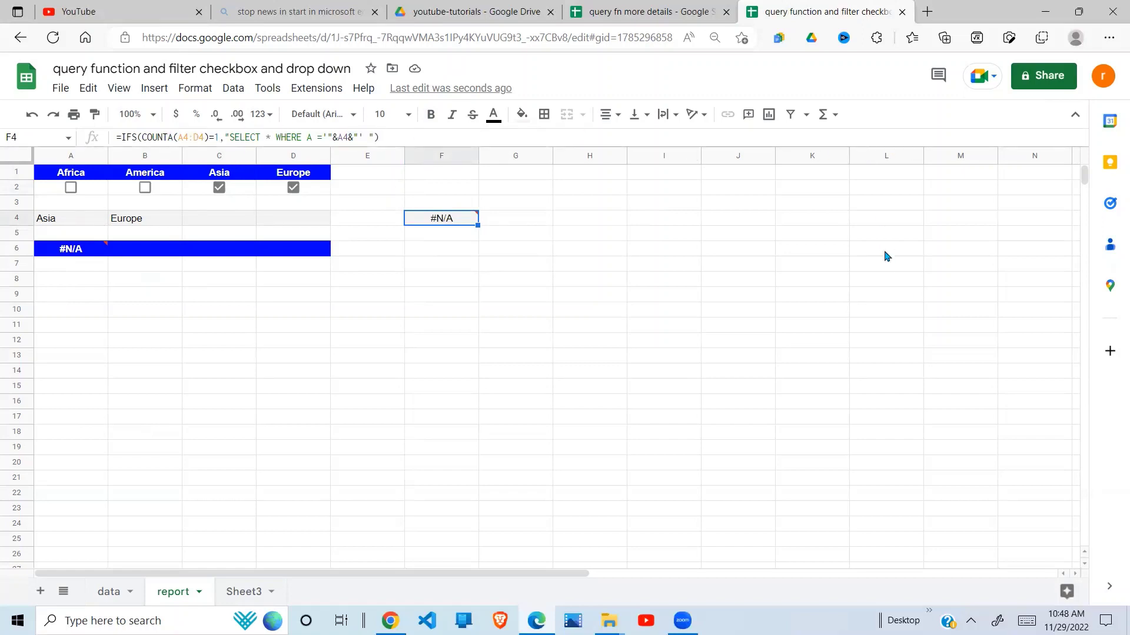
pyautogui.hotkey('ctrl', 'shift', 'u')
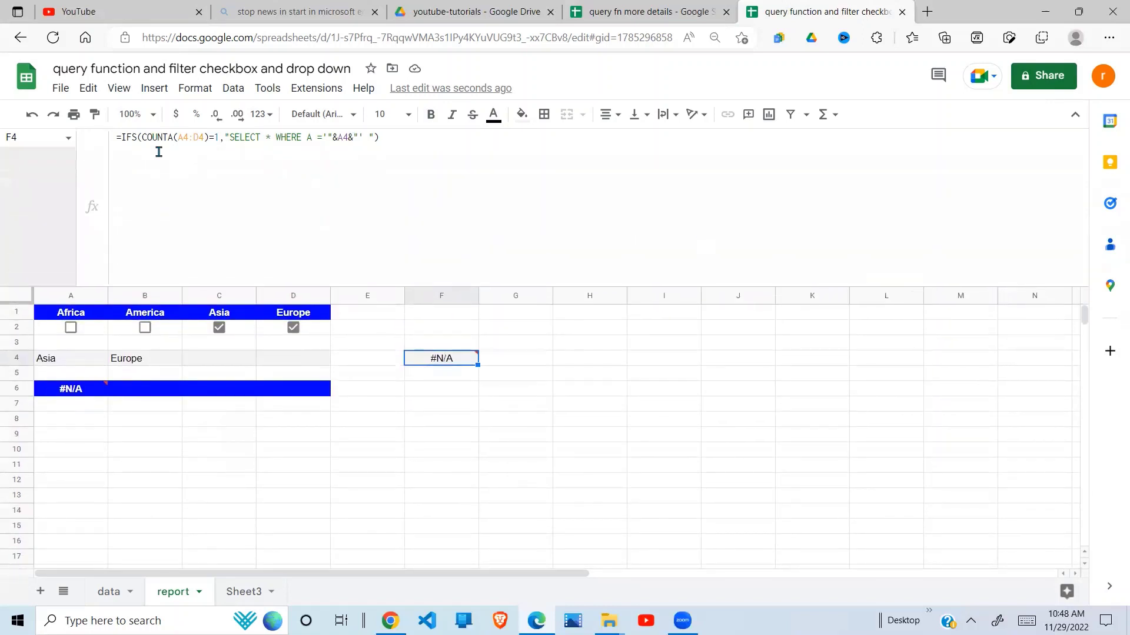
pyautogui.click(141, 138)
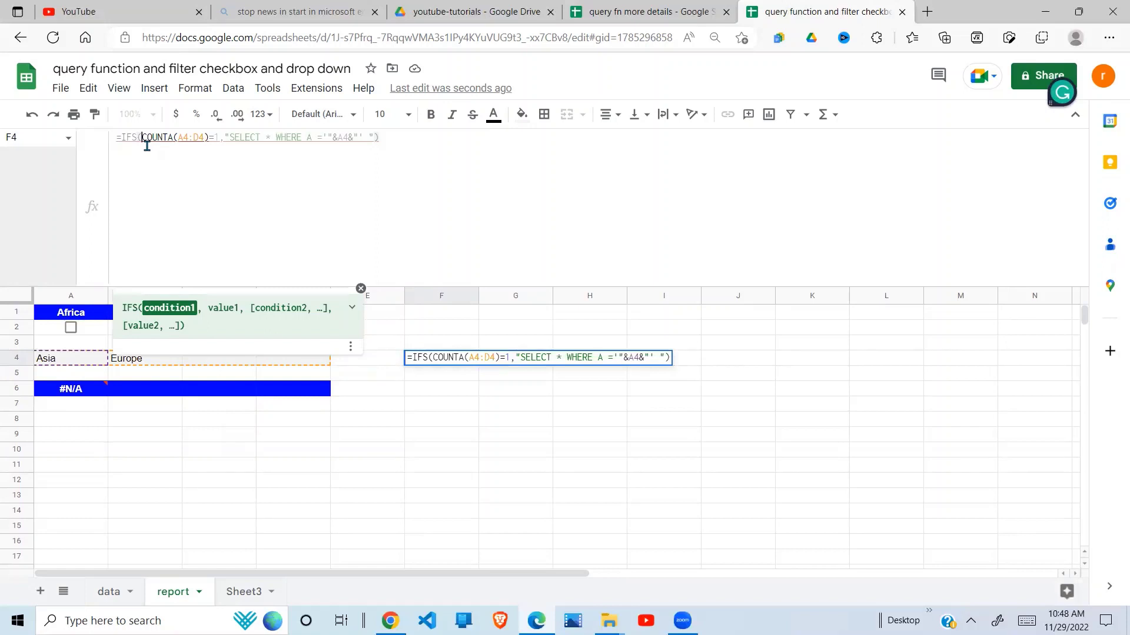
pyautogui.hotkey('ctrl', 'Return')
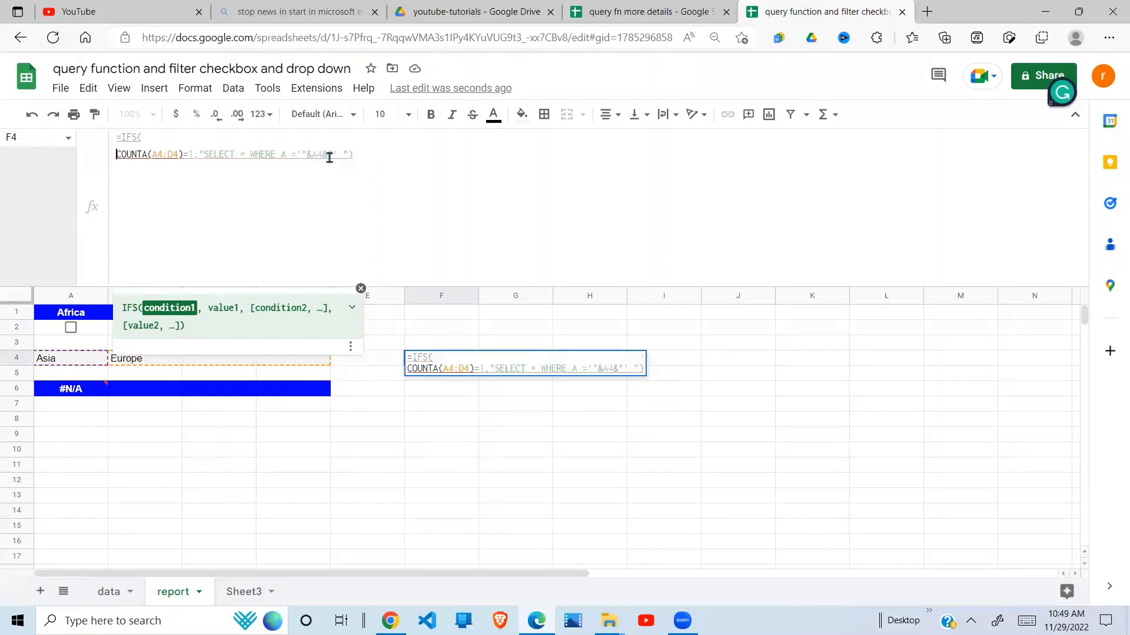
pyautogui.click(346, 155)
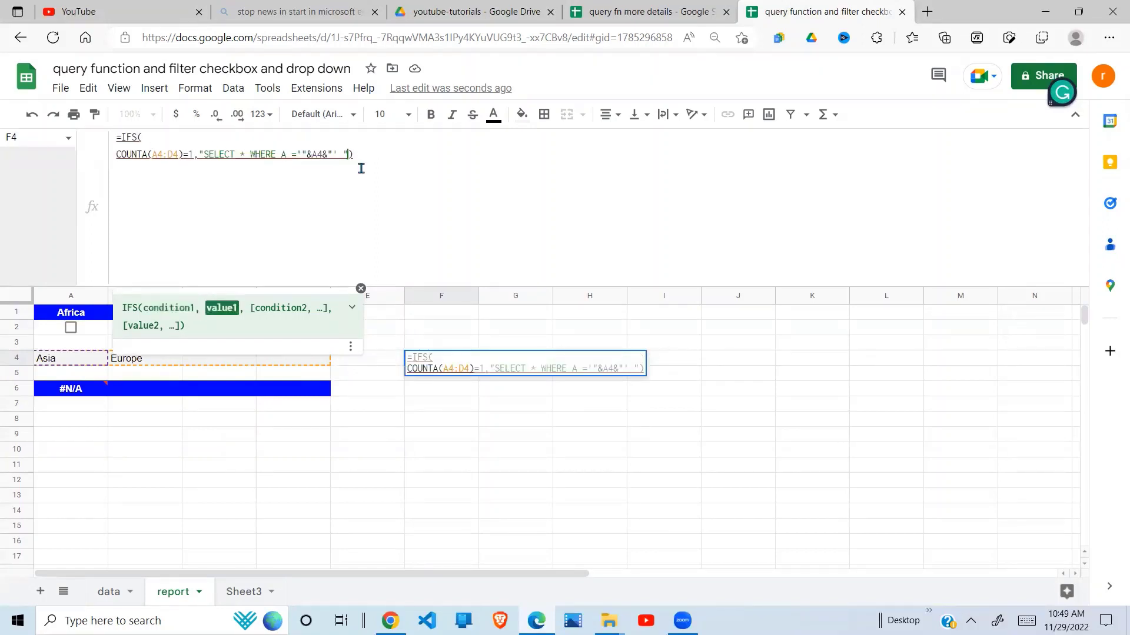
pyautogui.write(',')
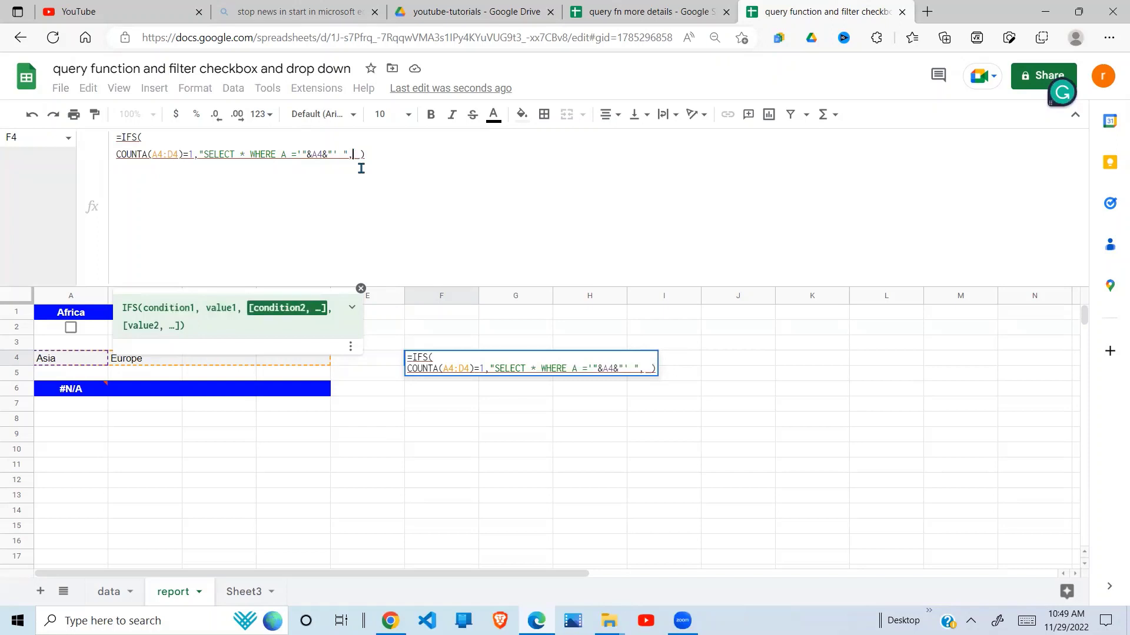
pyautogui.hotkey('ctrl', 'Return')
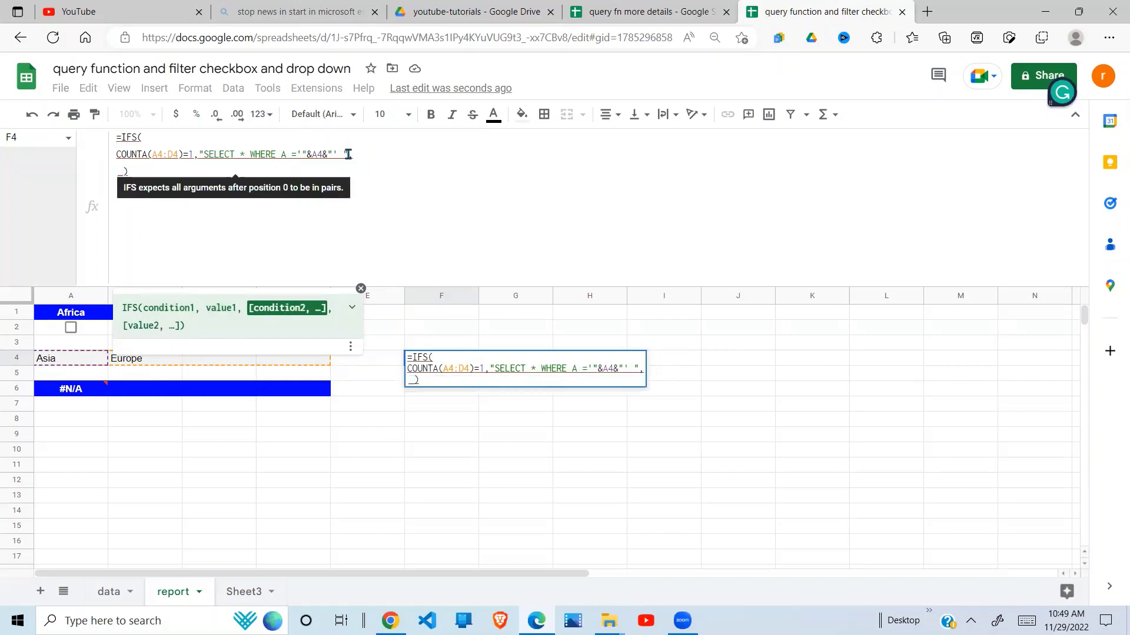
# - Duplicate the COUNTA(A4:D4)=1 condition with its query string onto the next line in F4 and set the copy's count to 2
pyautogui.moveTo(349, 155); pyautogui.dragTo(281, 155)
pyautogui.moveTo(213, 146); pyautogui.dragTo(115, 156)
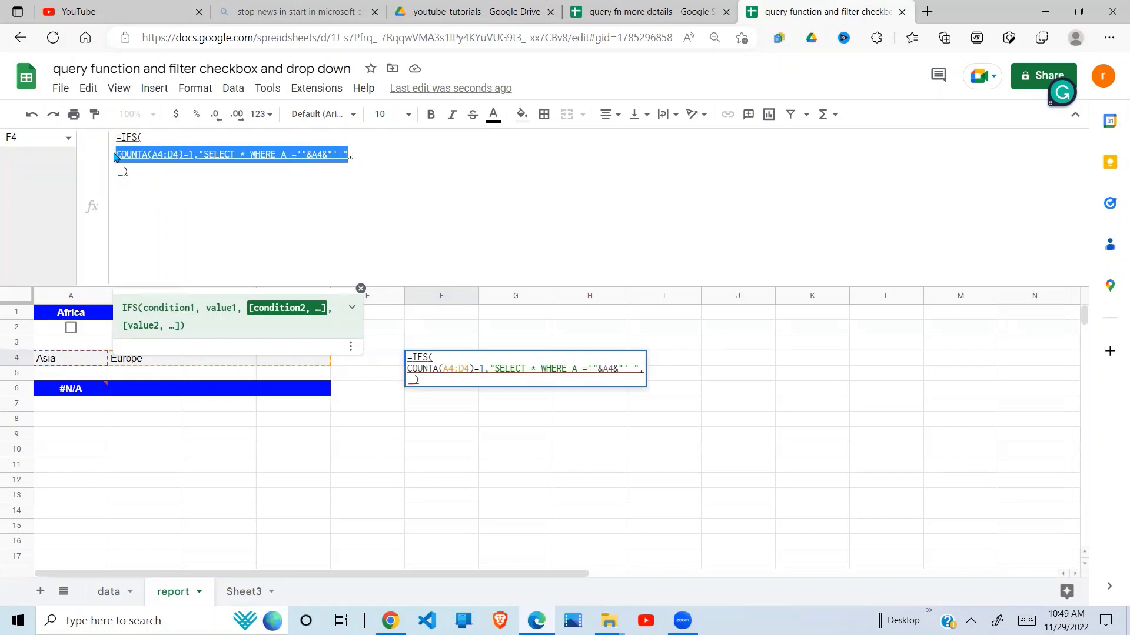
pyautogui.hotkey('ctrl', 'c')
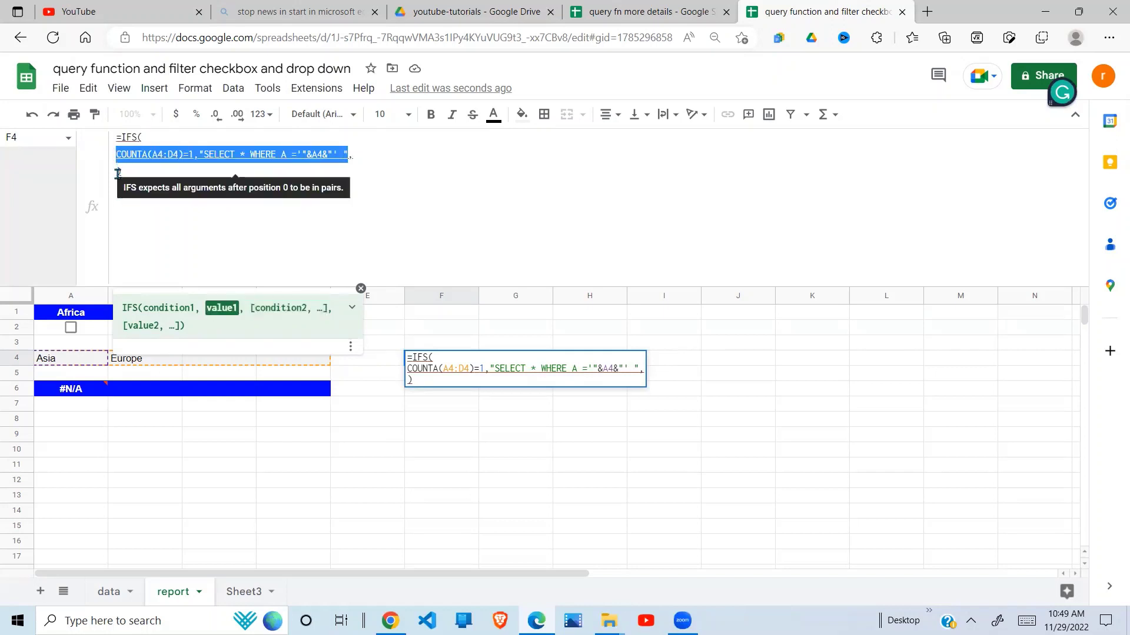
pyautogui.click(116, 171)
pyautogui.hotkey('ctrl', 'v')
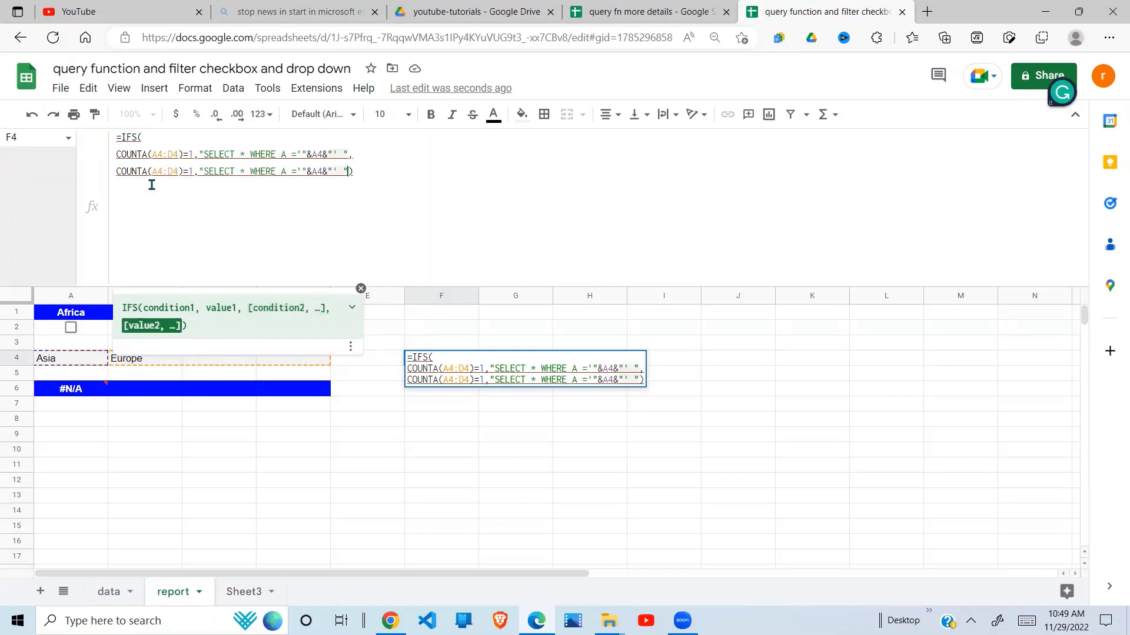
pyautogui.doubleClick(192, 173)
pyautogui.write('2')
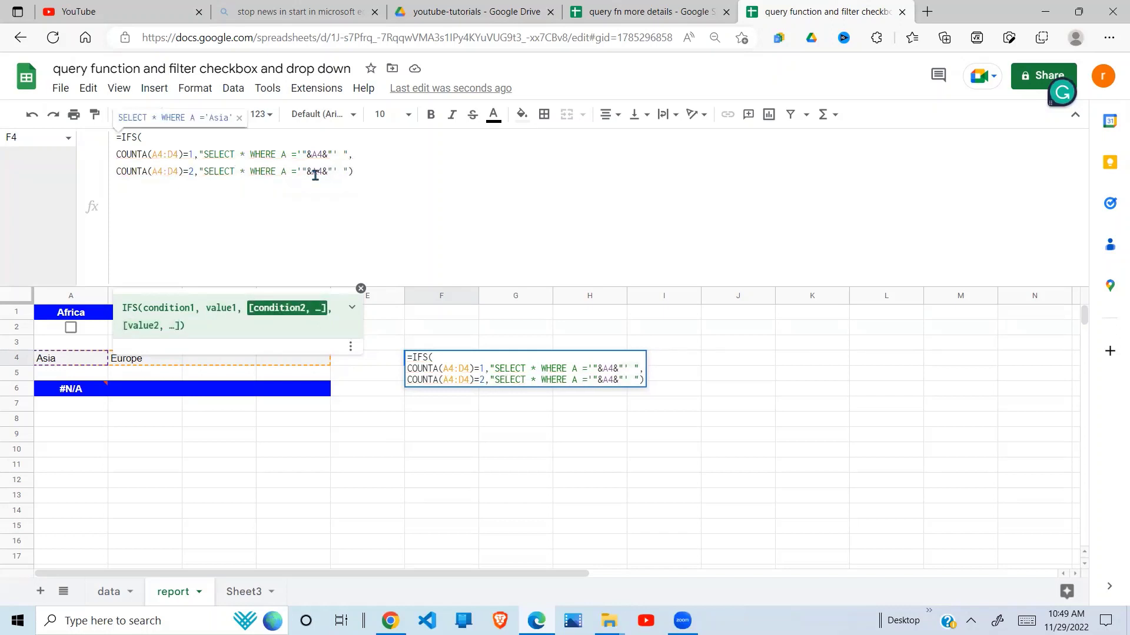
# - Extend the second query string in F4 with OR A ='"&B4&"' and enter the formula
pyautogui.moveTo(342, 171); pyautogui.dragTo(281, 173)
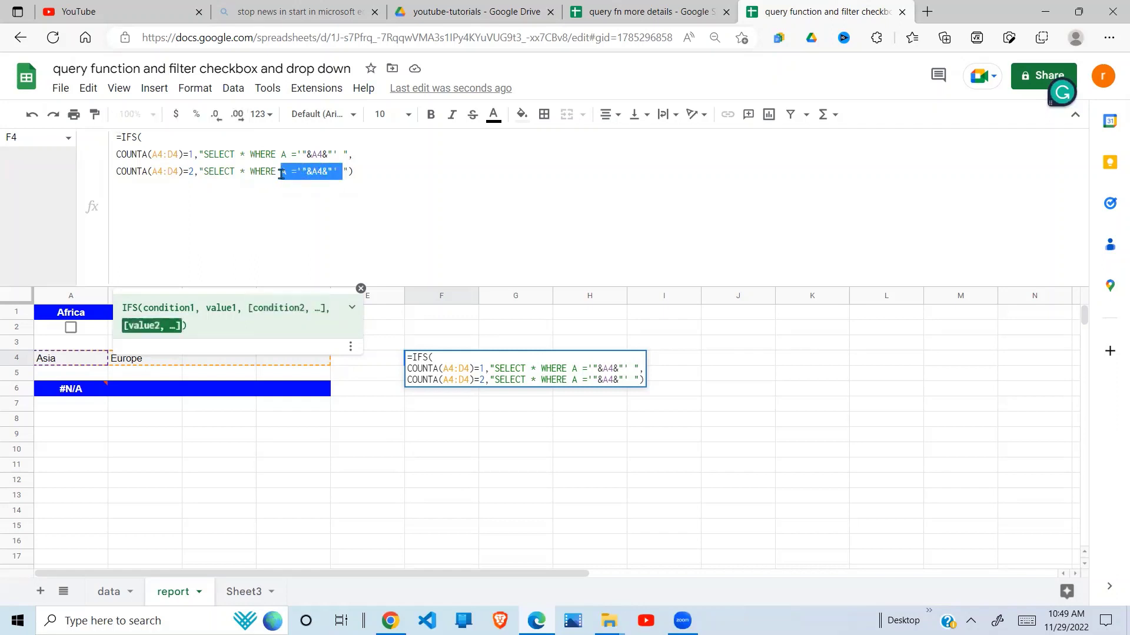
pyautogui.click(340, 172)
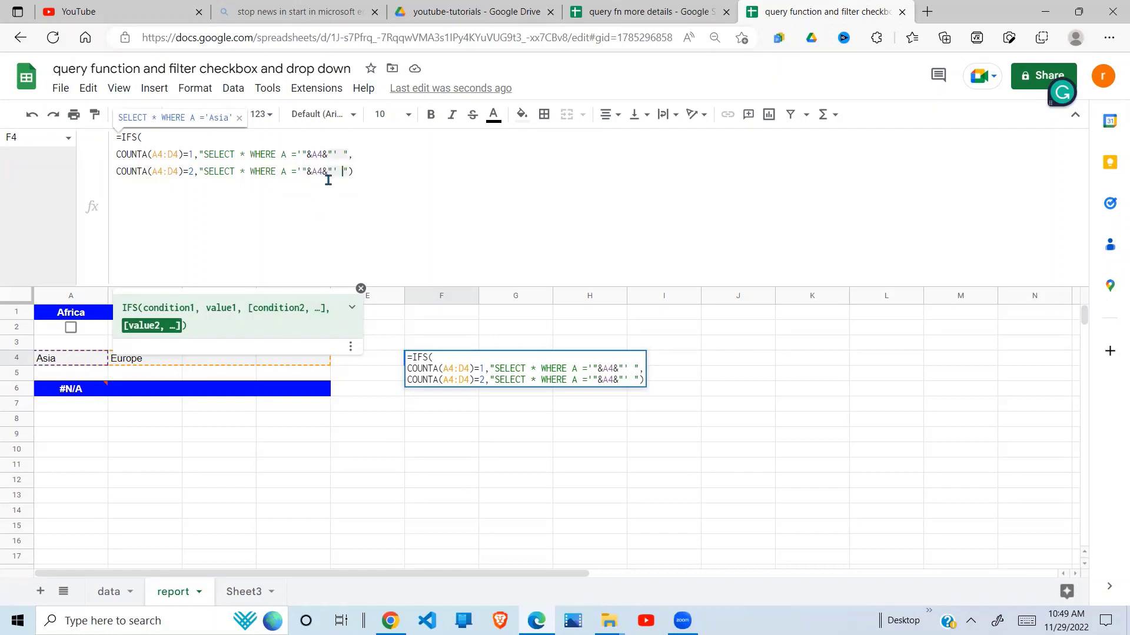
pyautogui.write('OR')
pyautogui.hotkey('ctrl', 'v')
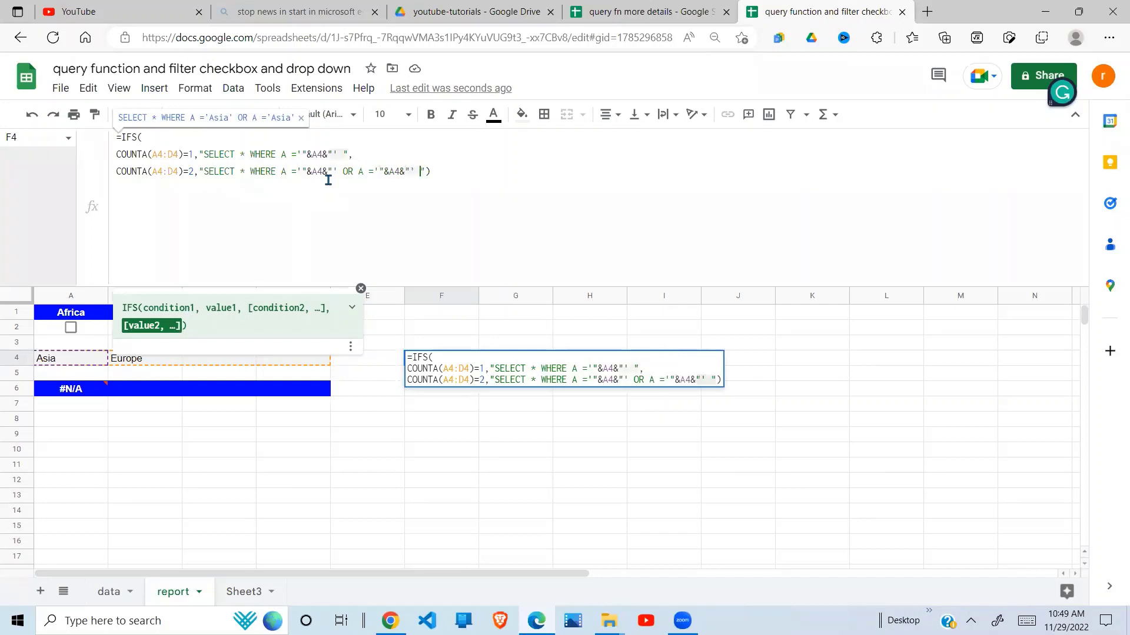
pyautogui.click(392, 172)
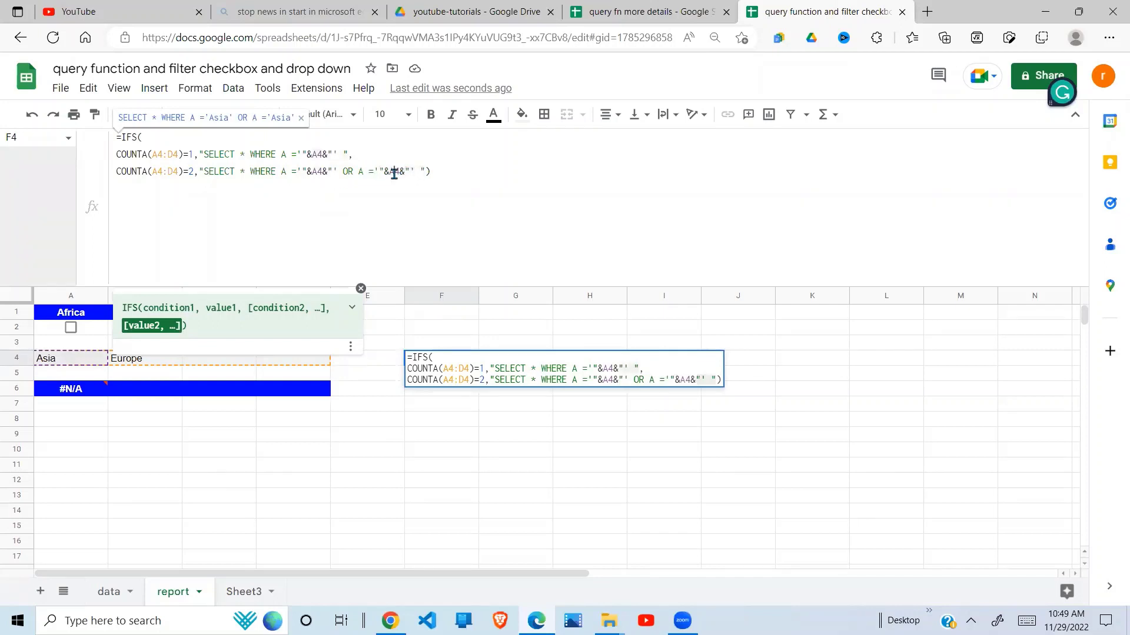
pyautogui.press('BackSpace')
pyautogui.write('B')
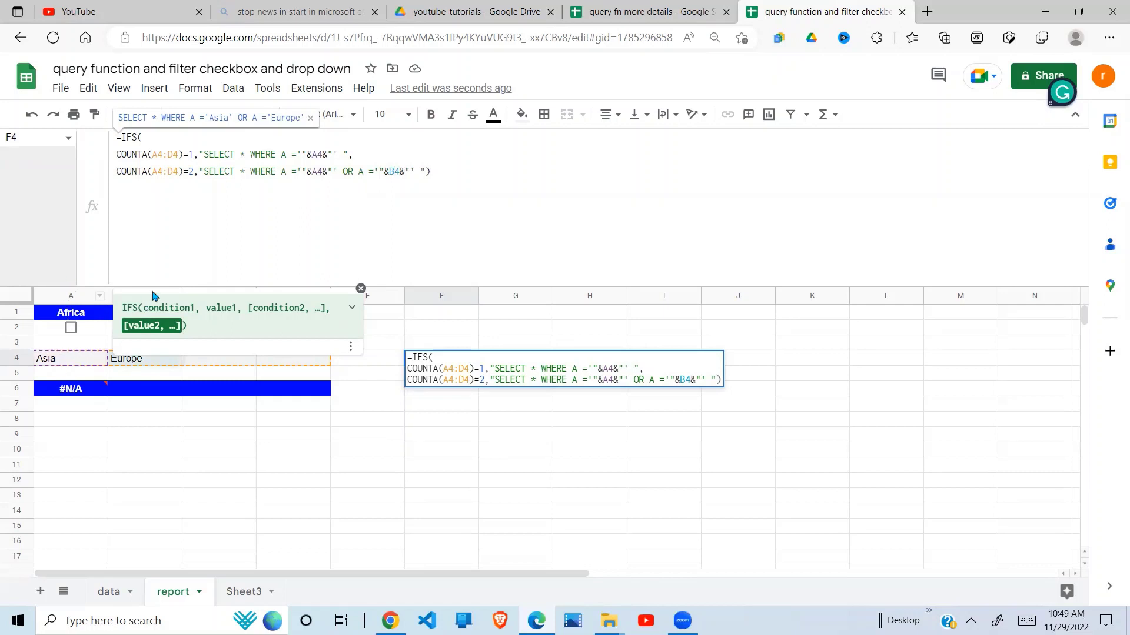
pyautogui.click(362, 290)
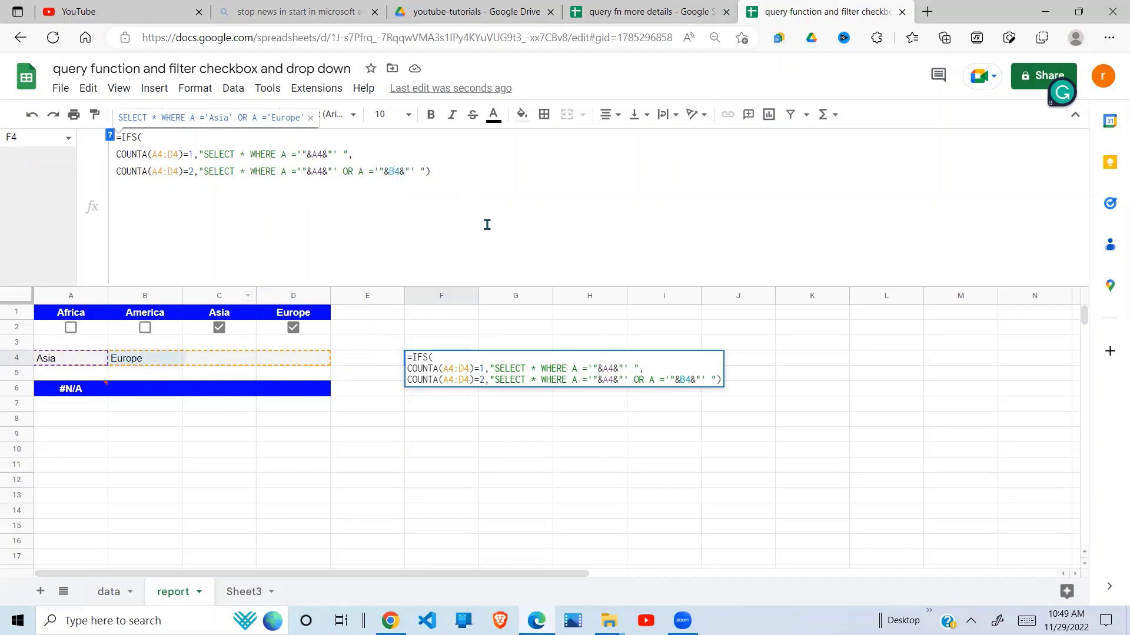
pyautogui.press('Return')
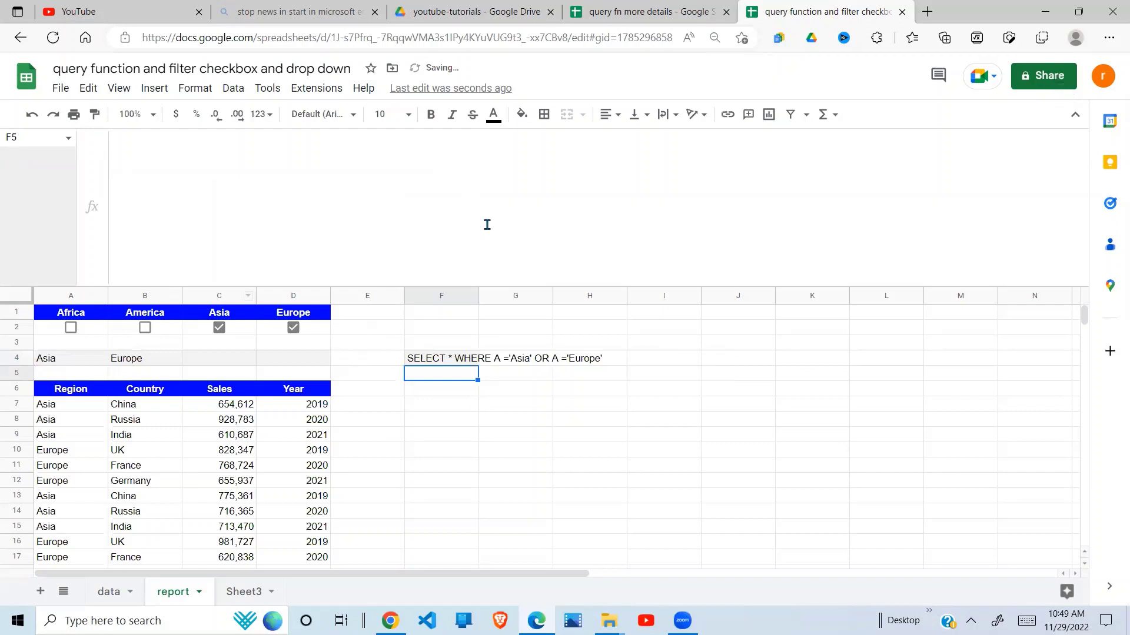
# - Examine the query string in F4, the QUERY formula in A6, and the regions listed in the filtered table
pyautogui.click(438, 348)
pyautogui.click(422, 360)
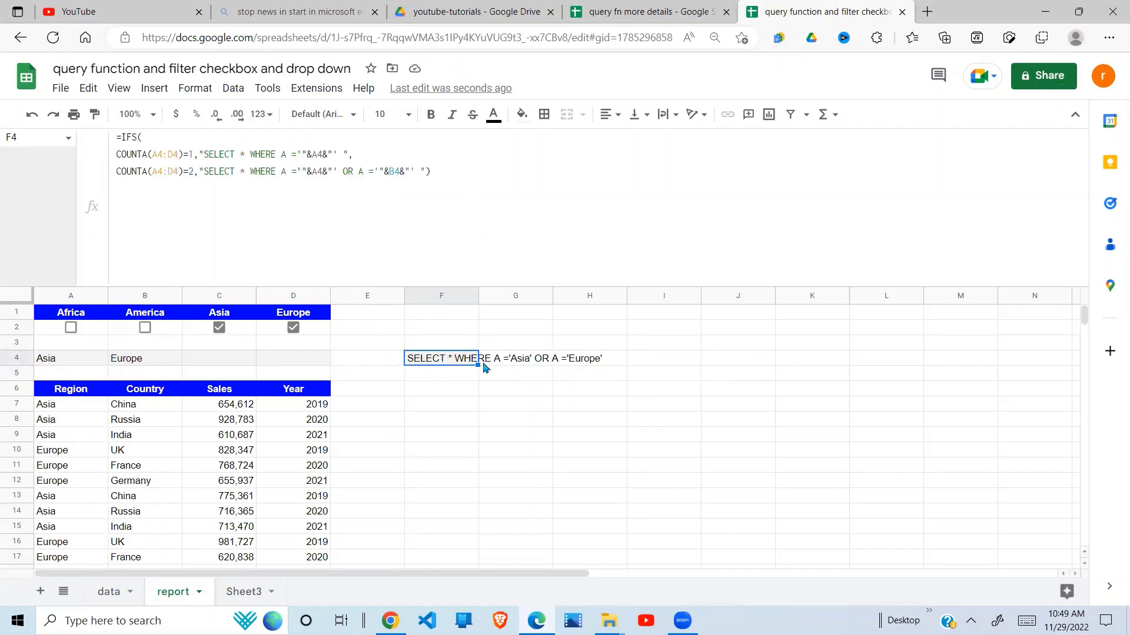
pyautogui.click(57, 392)
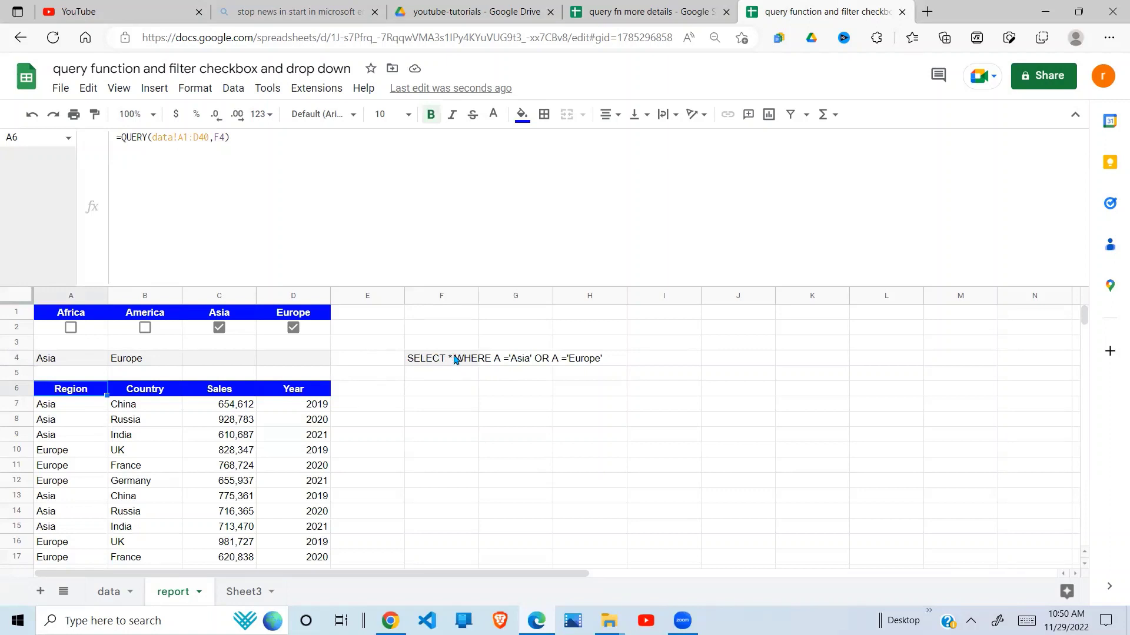
pyautogui.click(50, 408)
pyautogui.click(70, 465)
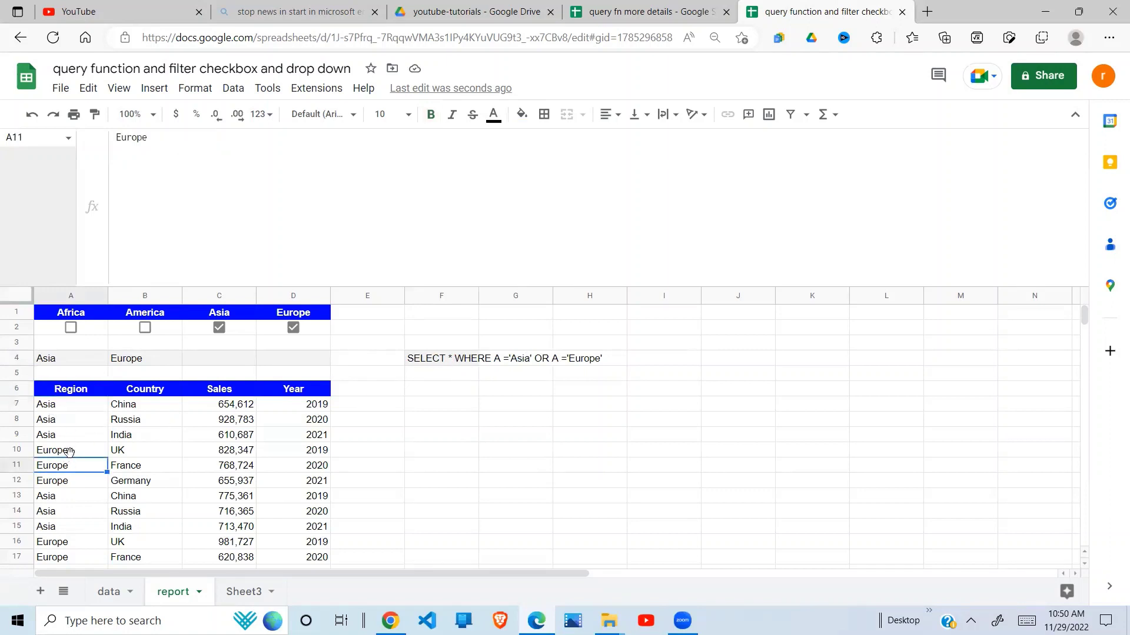
pyautogui.moveTo(71, 406); pyautogui.dragTo(66, 516)
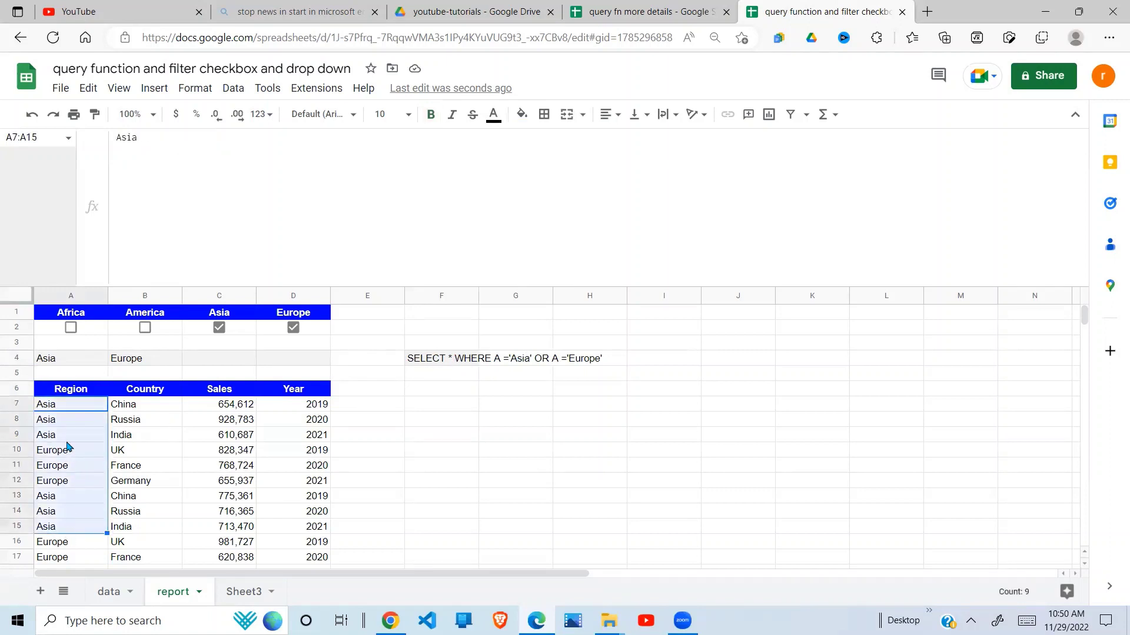
pyautogui.click(63, 466)
pyautogui.press('Down')
pyautogui.press('Down')
pyautogui.press('Down')
pyautogui.press('Down')
pyautogui.press('Down')
pyautogui.press('Down')
pyautogui.press('Down')
pyautogui.press('Down')
pyautogui.press('Down')
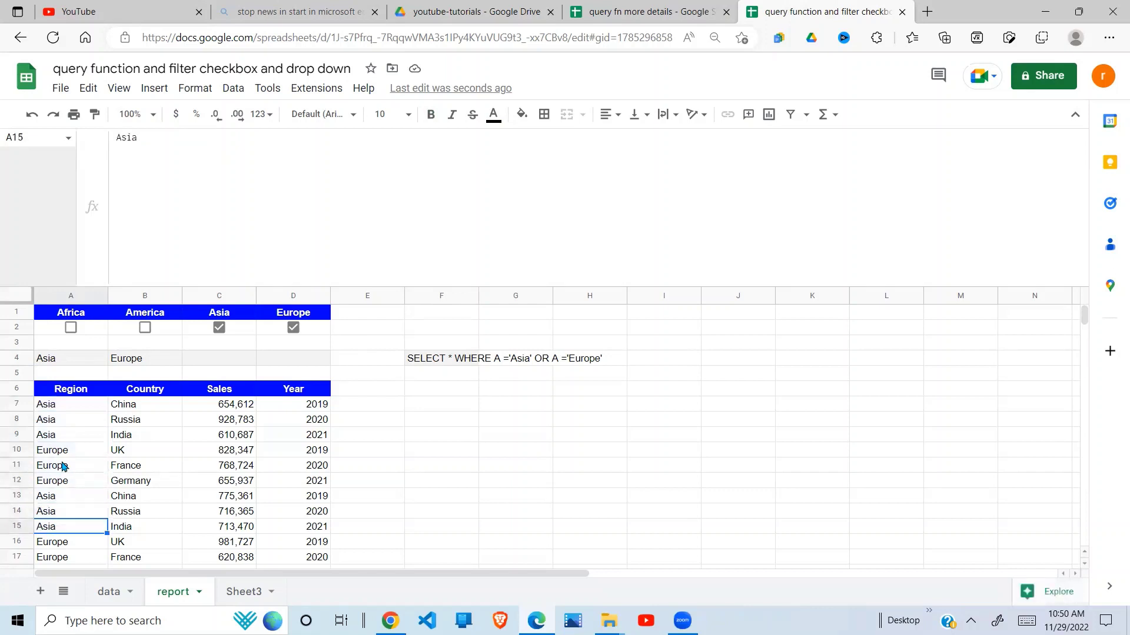
pyautogui.press('Down')
pyautogui.press('Down')
pyautogui.press('Down')
pyautogui.press('Down')
pyautogui.press('Down')
pyautogui.press('Down')
pyautogui.press('Down')
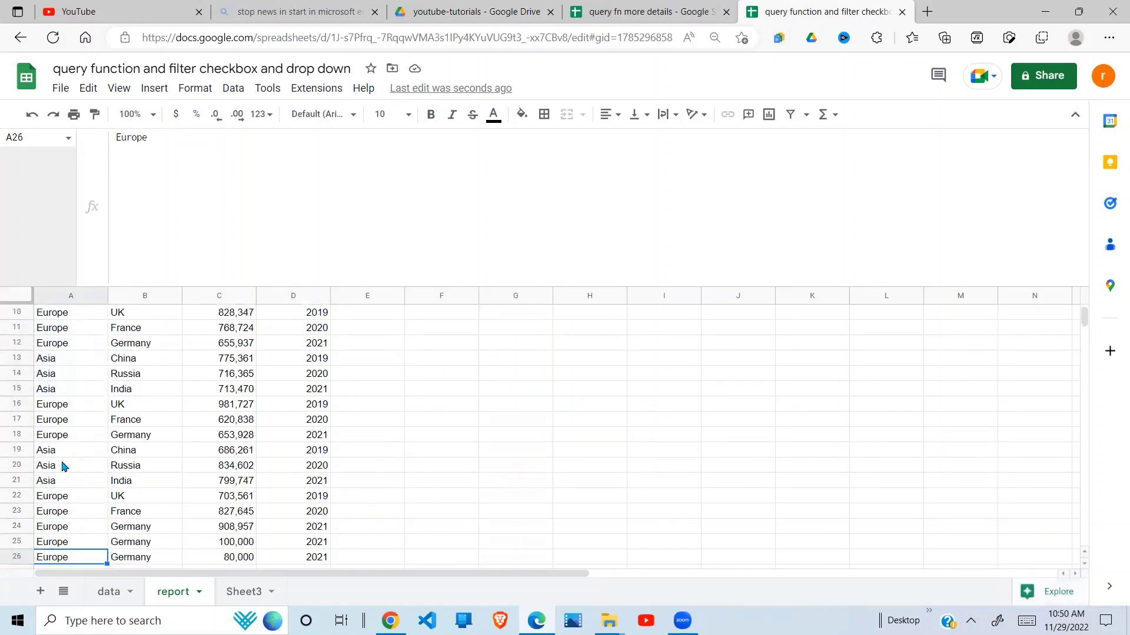
pyautogui.press('Up')
pyautogui.press('Up')
pyautogui.press('Up')
pyautogui.press('Up')
pyautogui.press('Up')
pyautogui.press('Up')
pyautogui.press('Up')
pyautogui.press('Up')
pyautogui.press('Up')
pyautogui.press('Up')
pyautogui.press('Up')
pyautogui.press('Up')
pyautogui.press('Up')
pyautogui.press('Up')
pyautogui.press('Up')
pyautogui.press('Up')
pyautogui.press('Up')
pyautogui.press('Up')
pyautogui.press('Up')
pyautogui.press('Up')
pyautogui.press('Up')
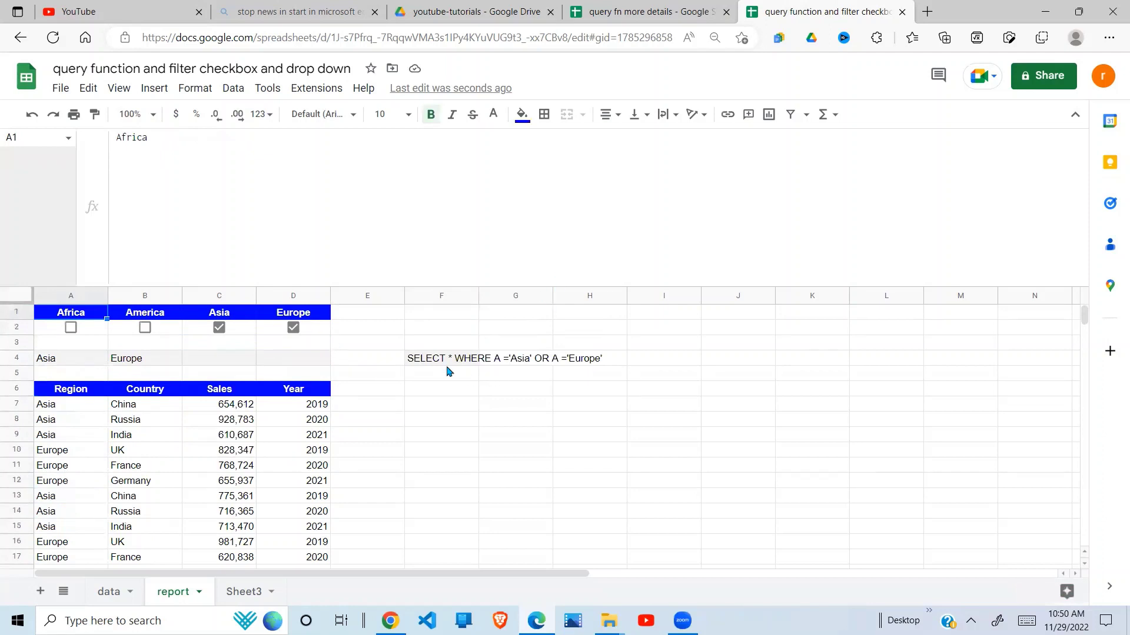
# - Duplicate the COUNTA(A4:D4)=2 condition with its query string onto a third line in F4 and set the copy's count to 3
pyautogui.click(420, 360)
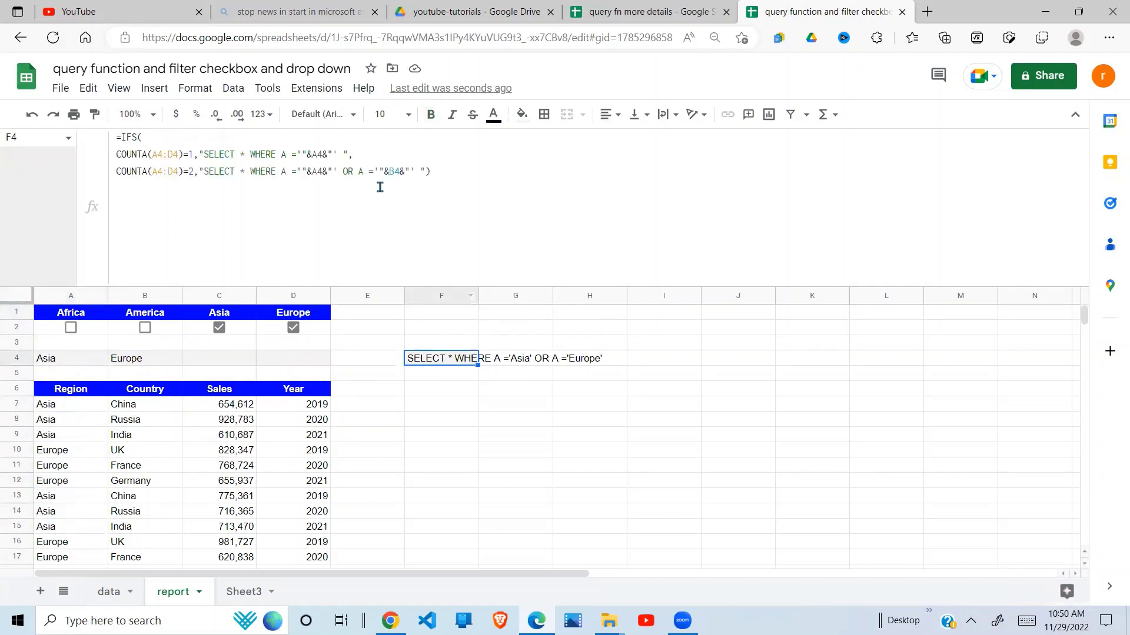
pyautogui.click(425, 170)
pyautogui.write(',')
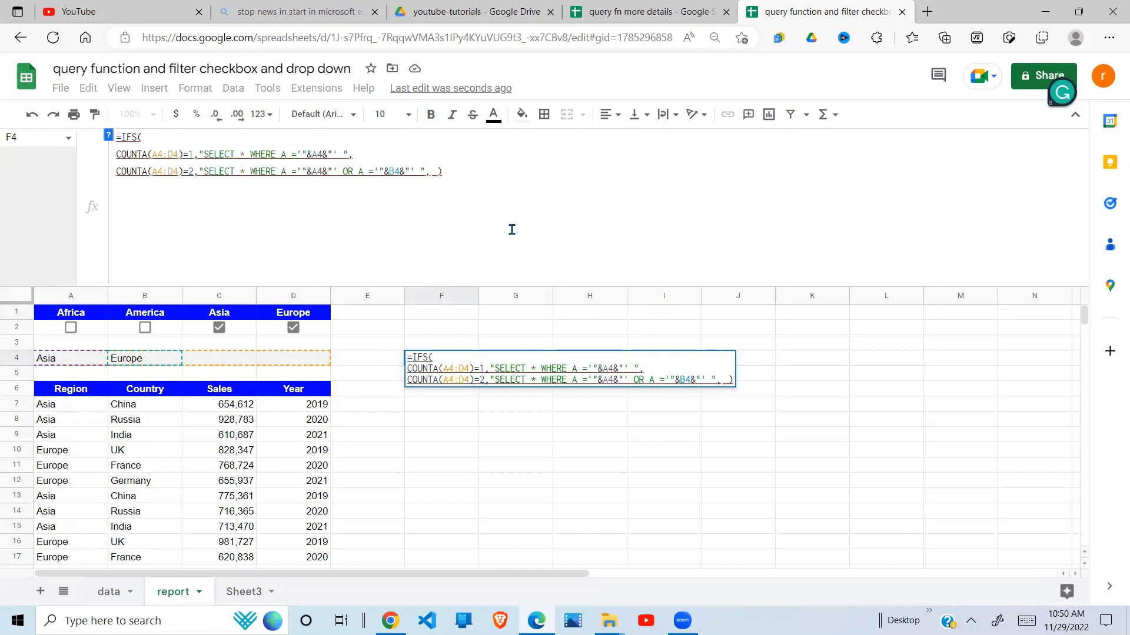
pyautogui.hotkey('ctrl', 'Return')
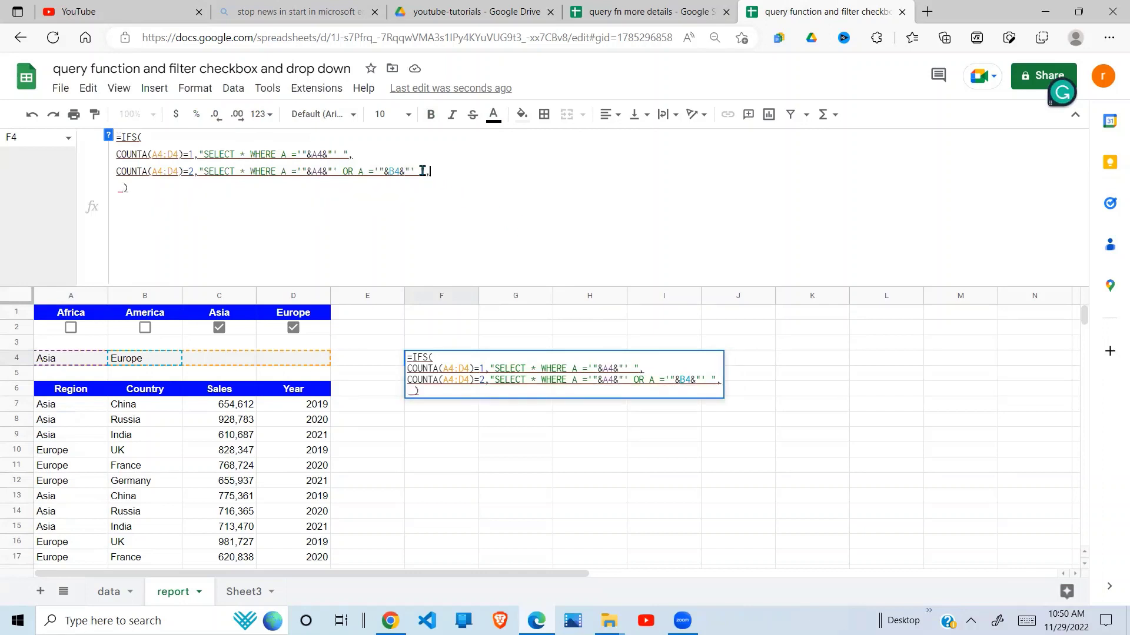
pyautogui.moveTo(429, 171); pyautogui.dragTo(153, 171)
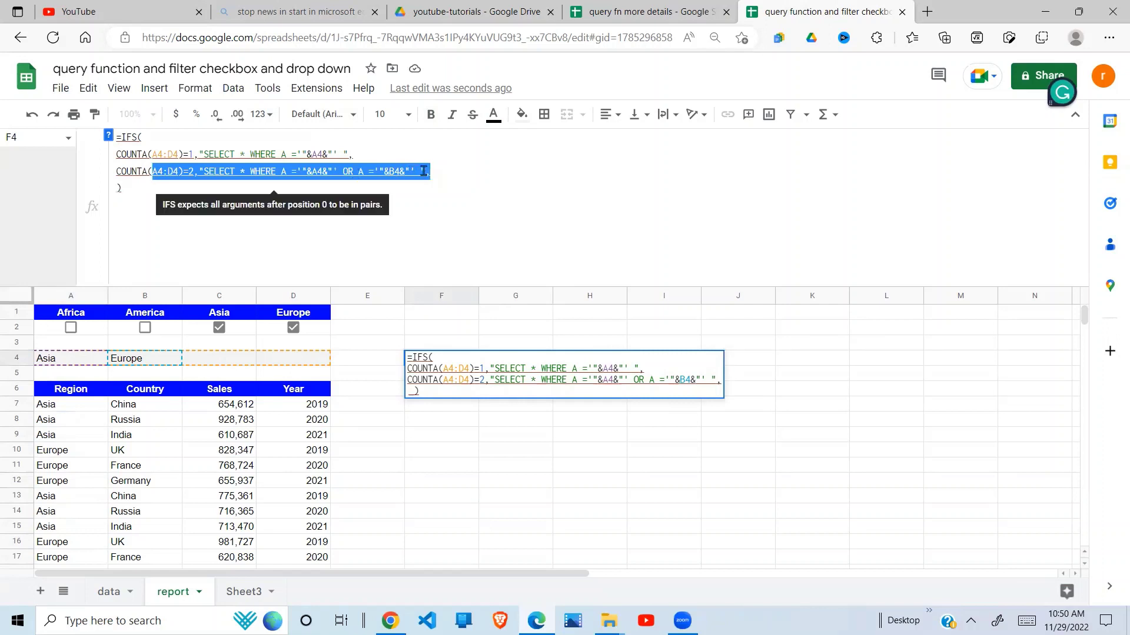
pyautogui.moveTo(424, 171); pyautogui.dragTo(117, 178)
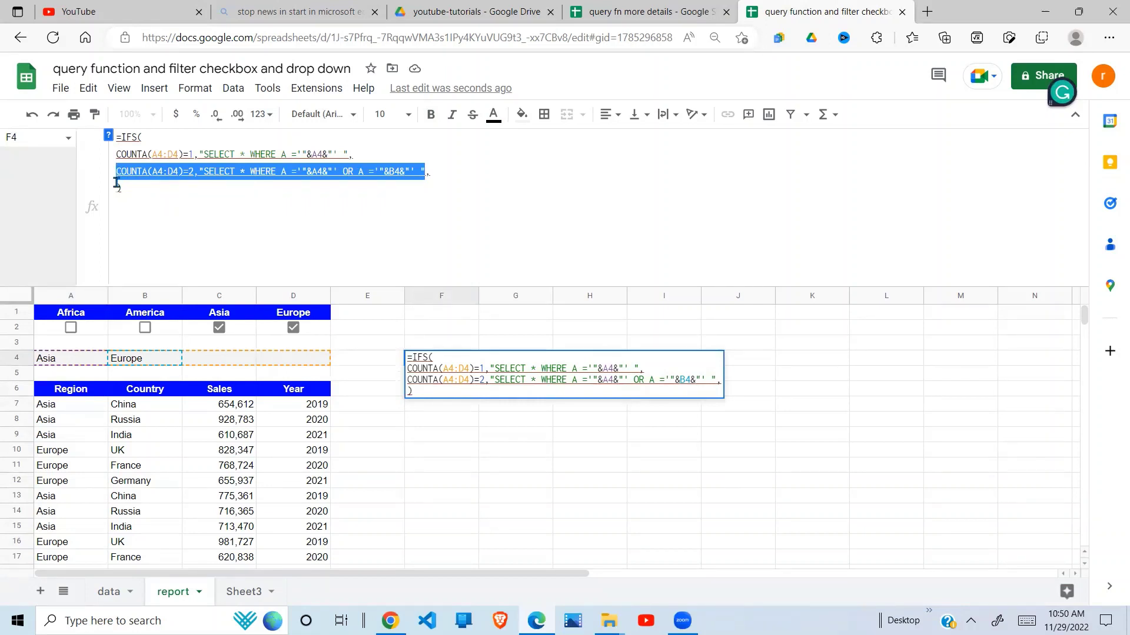
pyautogui.hotkey('ctrl', 'c')
pyautogui.click(116, 187)
pyautogui.hotkey('ctrl', 'v')
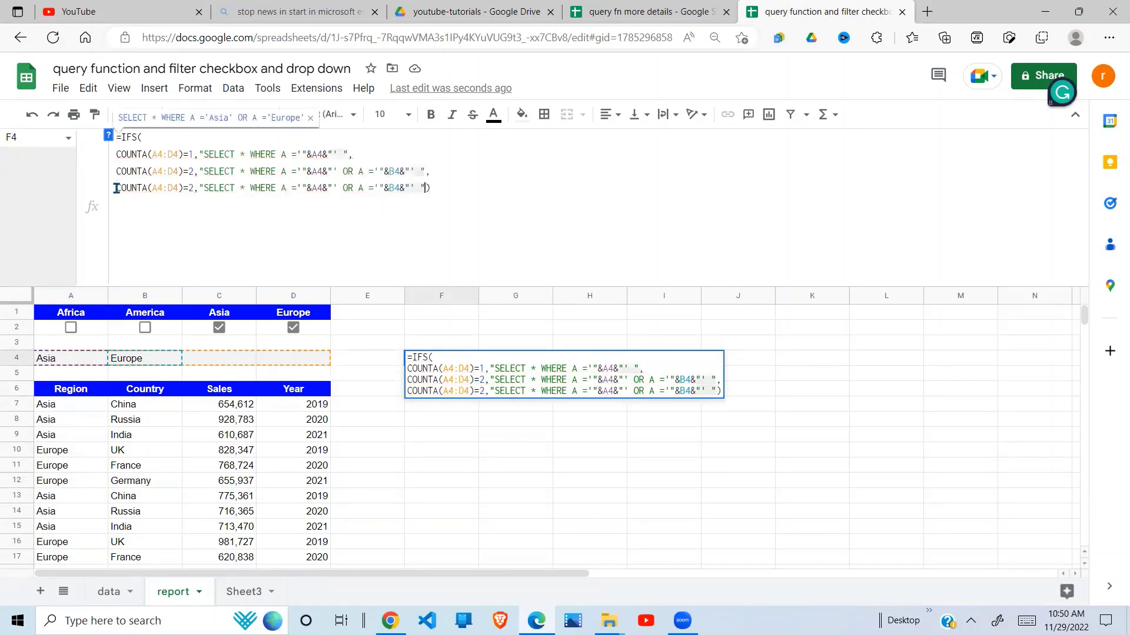
pyautogui.click(192, 188)
pyautogui.press('BackSpace')
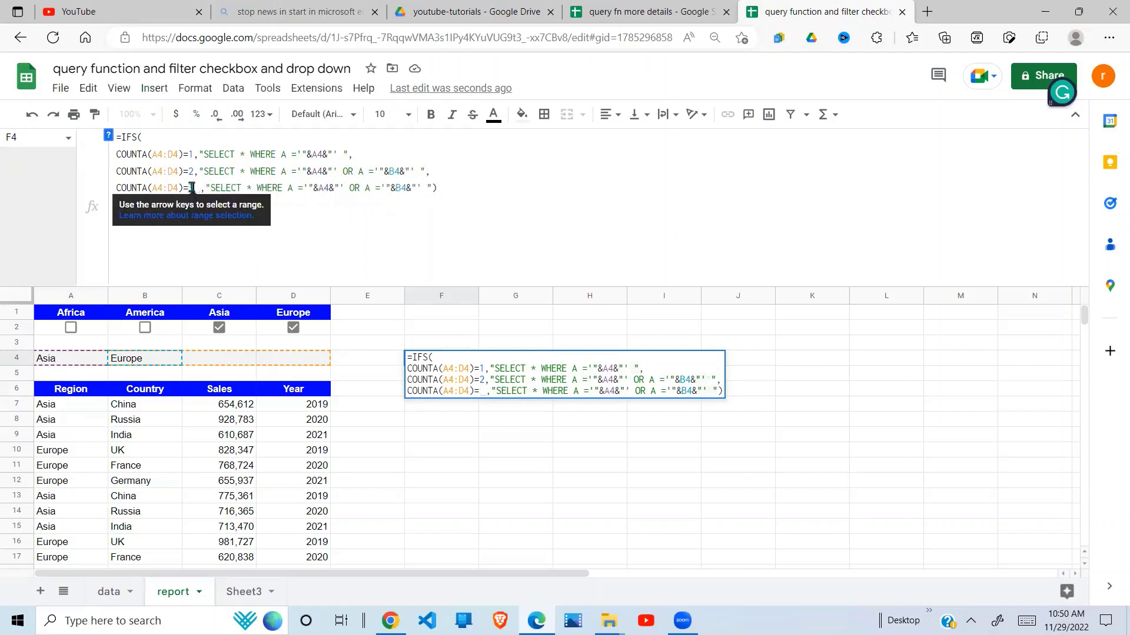
pyautogui.write('3')
# - Extend the COUNTA(A4:D4)=3 query string in F4 with OR A ='"&C4&"' and enter the formula
pyautogui.moveTo(414, 187); pyautogui.dragTo(342, 190)
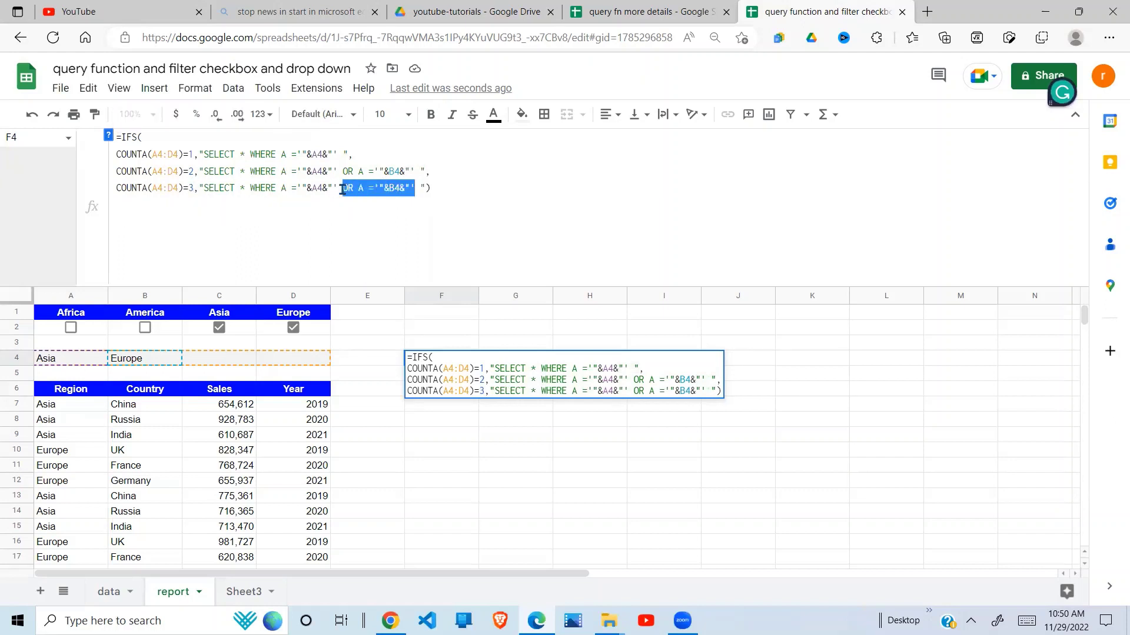
pyautogui.click(420, 188)
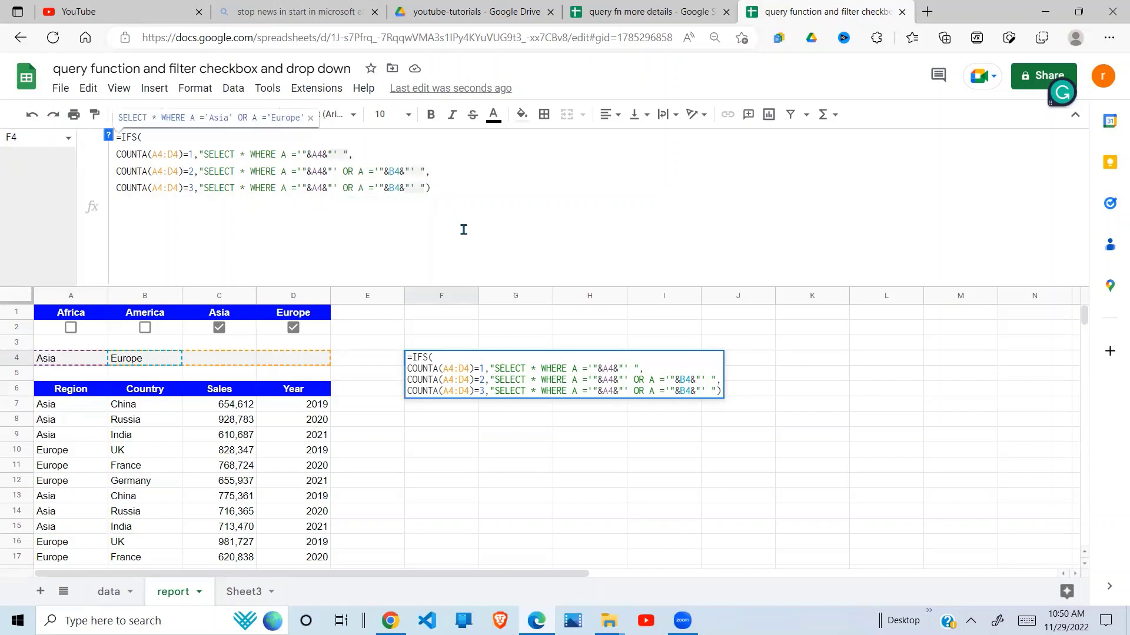
pyautogui.hotkey('ctrl', 'v')
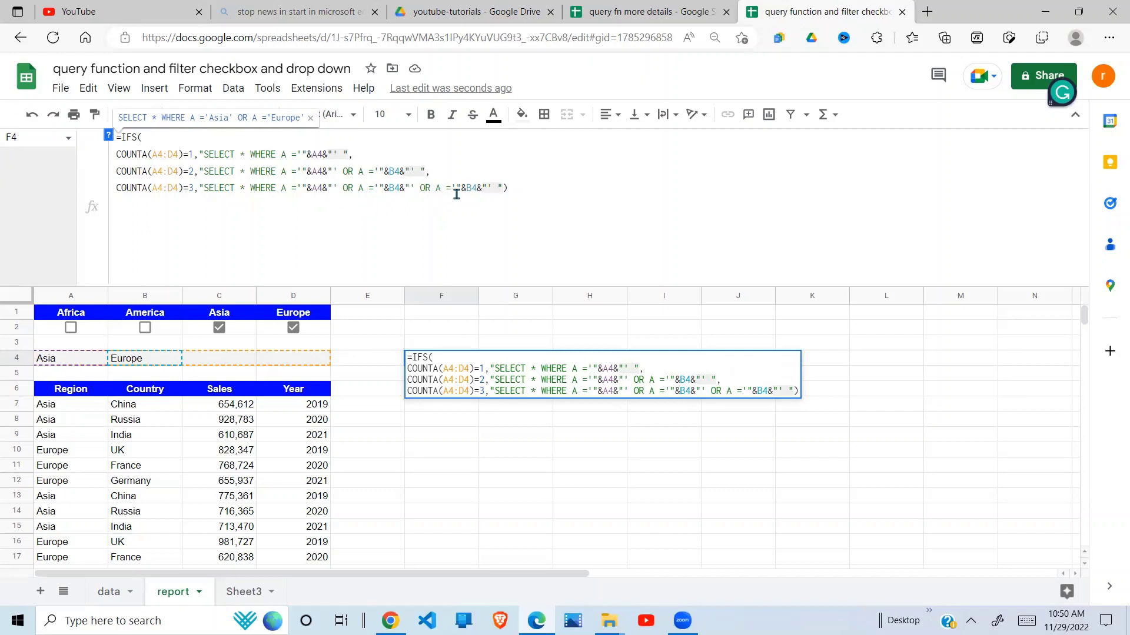
pyautogui.doubleClick(472, 188)
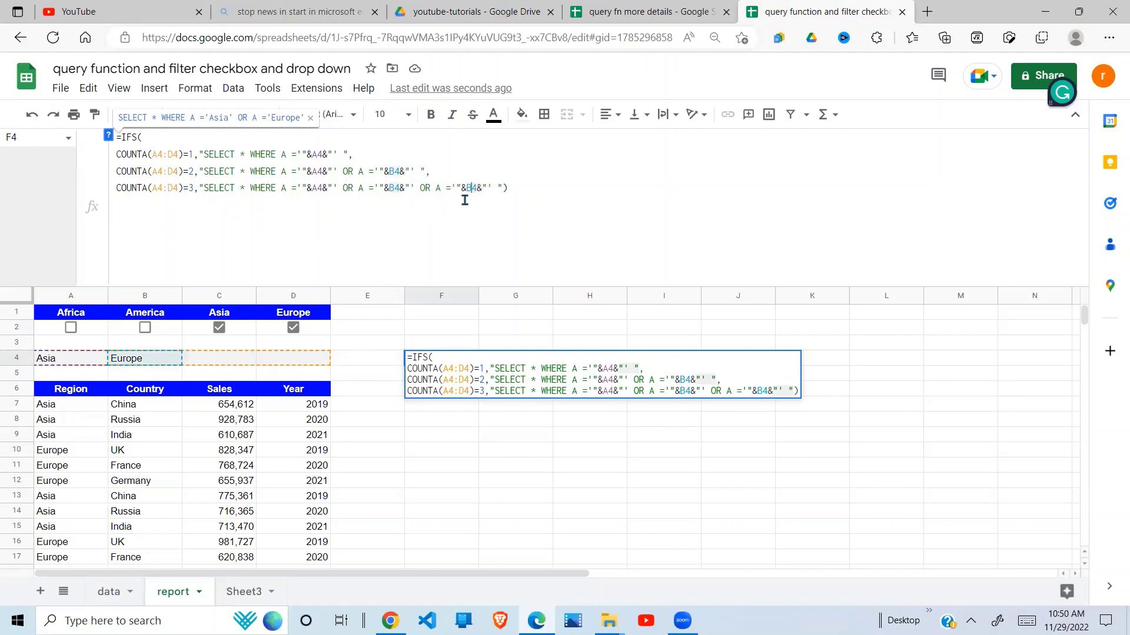
pyautogui.press('BackSpace')
pyautogui.write('C')
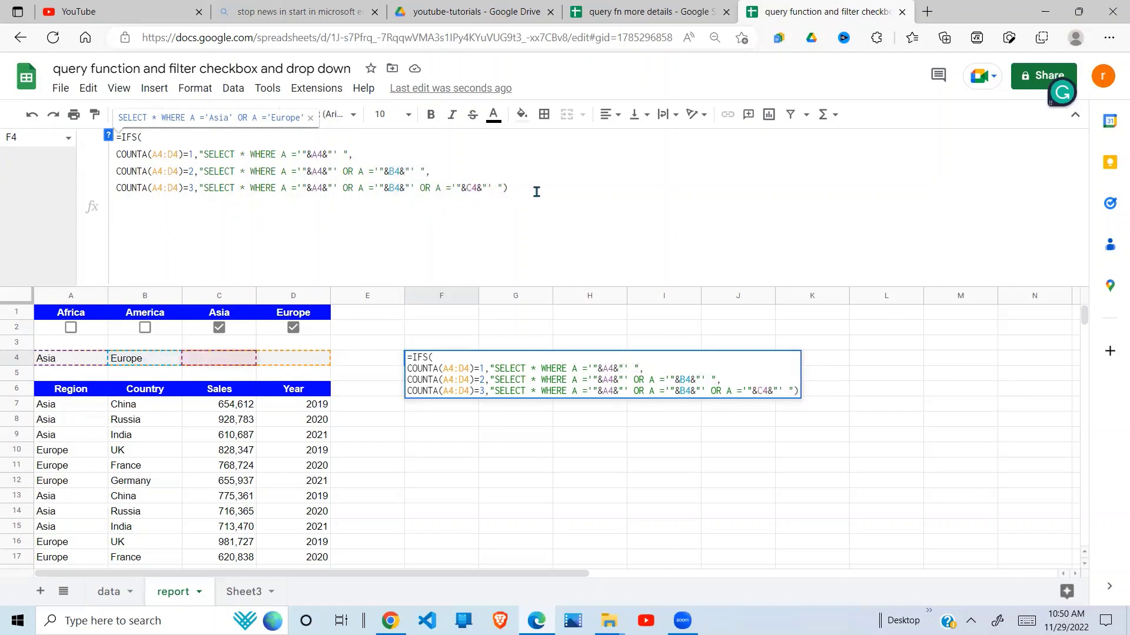
pyautogui.press('Return')
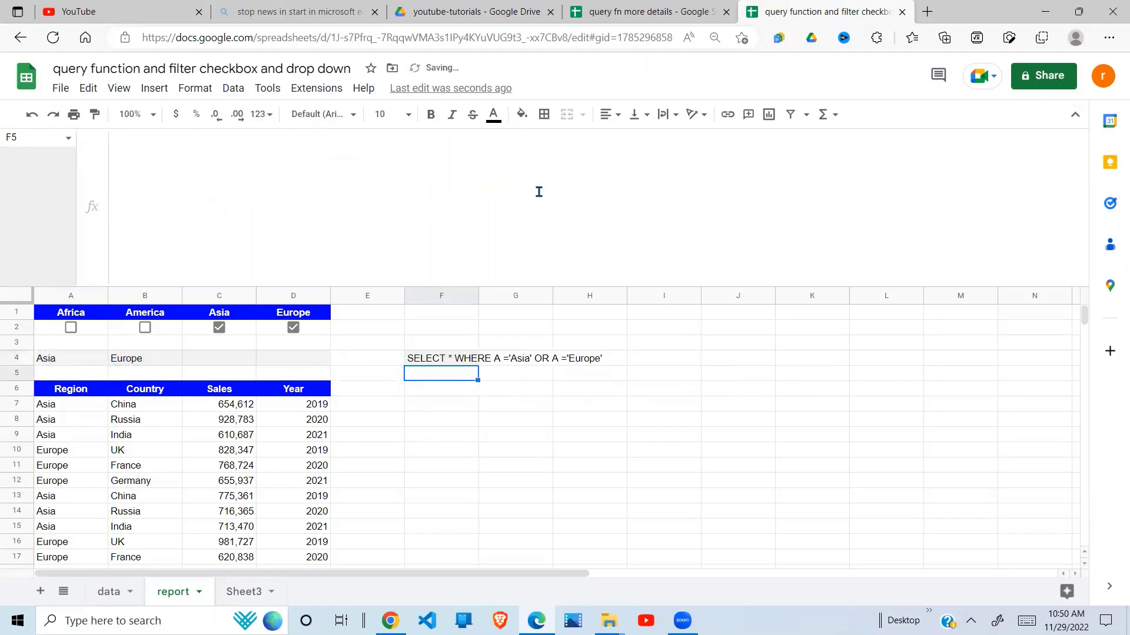
# - Tick the America checkbox in B2 in addition to Asia and Europe
pyautogui.click(453, 362)
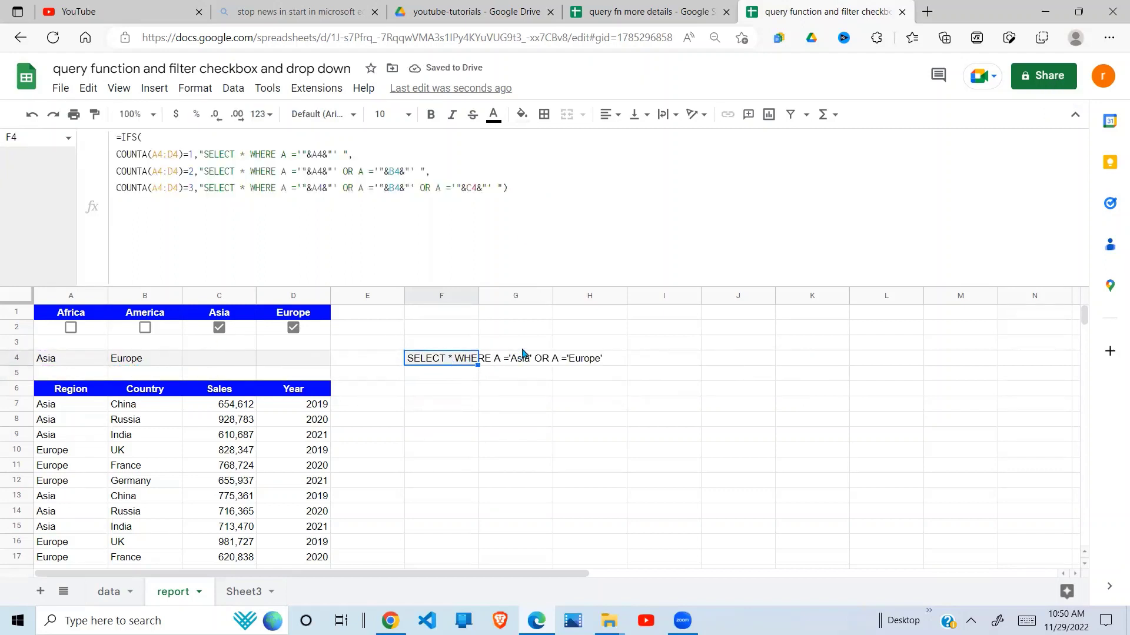
pyautogui.click(145, 328)
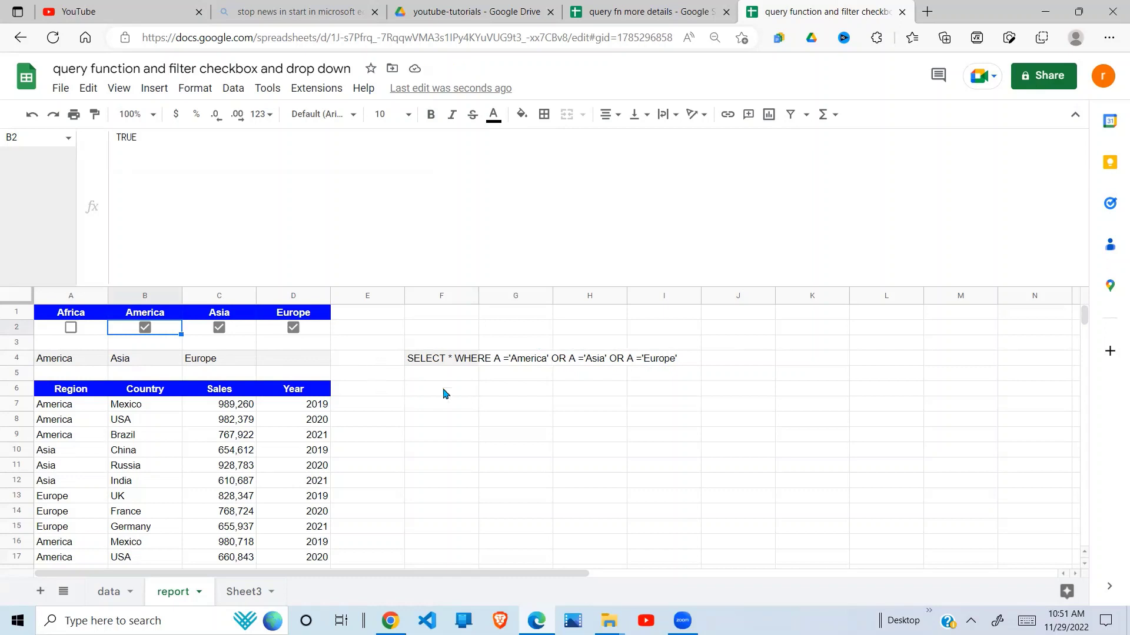
# - Examine the regions listed in the Region column of the filtered table against the ticked checkboxes
pyautogui.click(62, 423)
pyautogui.click(64, 481)
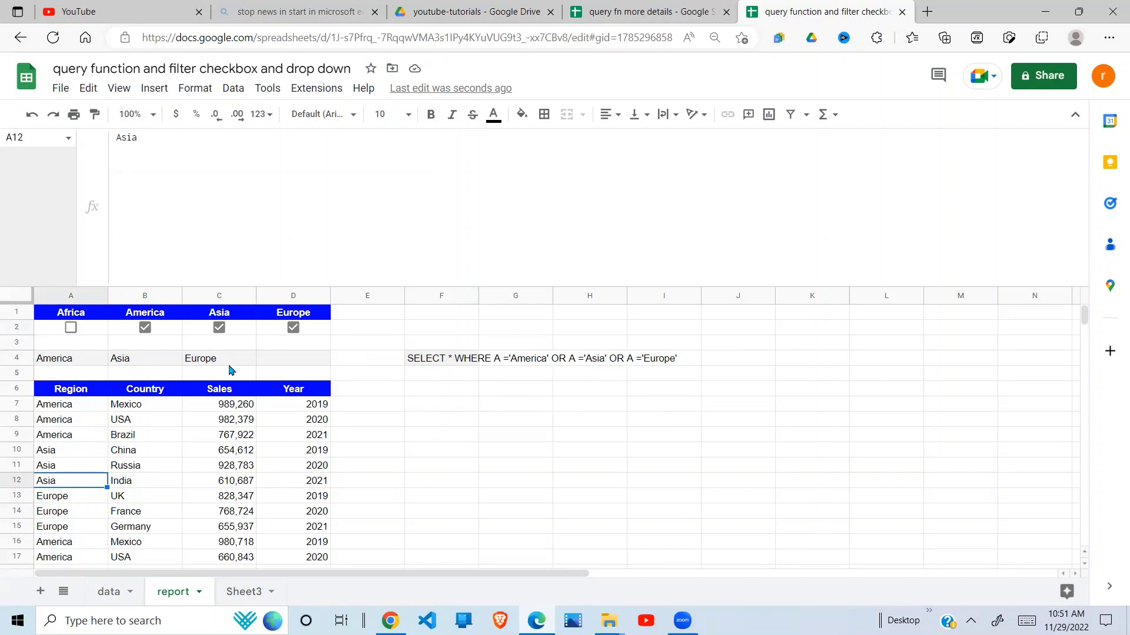
pyautogui.moveTo(52, 390); pyautogui.dragTo(54, 399)
pyautogui.click(62, 482)
pyautogui.click(67, 528)
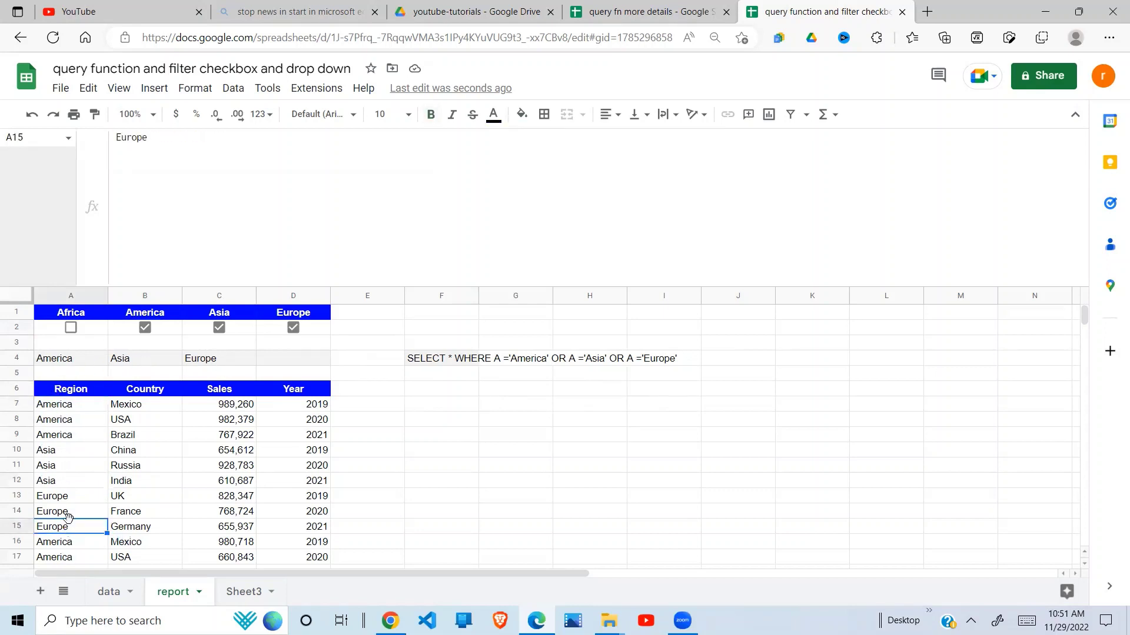
pyautogui.press('Down')
pyautogui.press('Down')
pyautogui.press('Down')
pyautogui.press('Down')
pyautogui.press('Down')
pyautogui.press('Down')
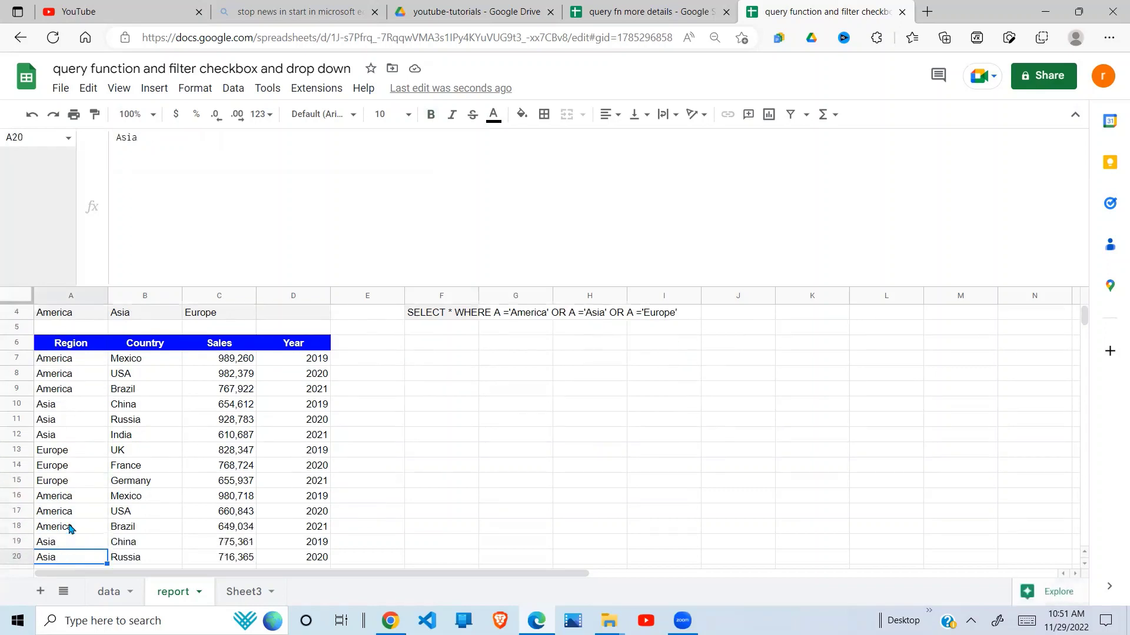
pyautogui.press('Up')
pyautogui.press('Up')
pyautogui.press('Up')
pyautogui.press('Up')
pyautogui.press('Up')
pyautogui.press('Up')
pyautogui.press('Up')
pyautogui.press('Up')
pyautogui.press('Up')
pyautogui.press('Up')
pyautogui.press('Up')
pyautogui.press('Up')
pyautogui.press('Up')
pyautogui.press('Up')
pyautogui.press('Up')
pyautogui.press('Up')
pyautogui.press('Up')
pyautogui.press('Up')
pyautogui.press('Up')
pyautogui.press('Up')
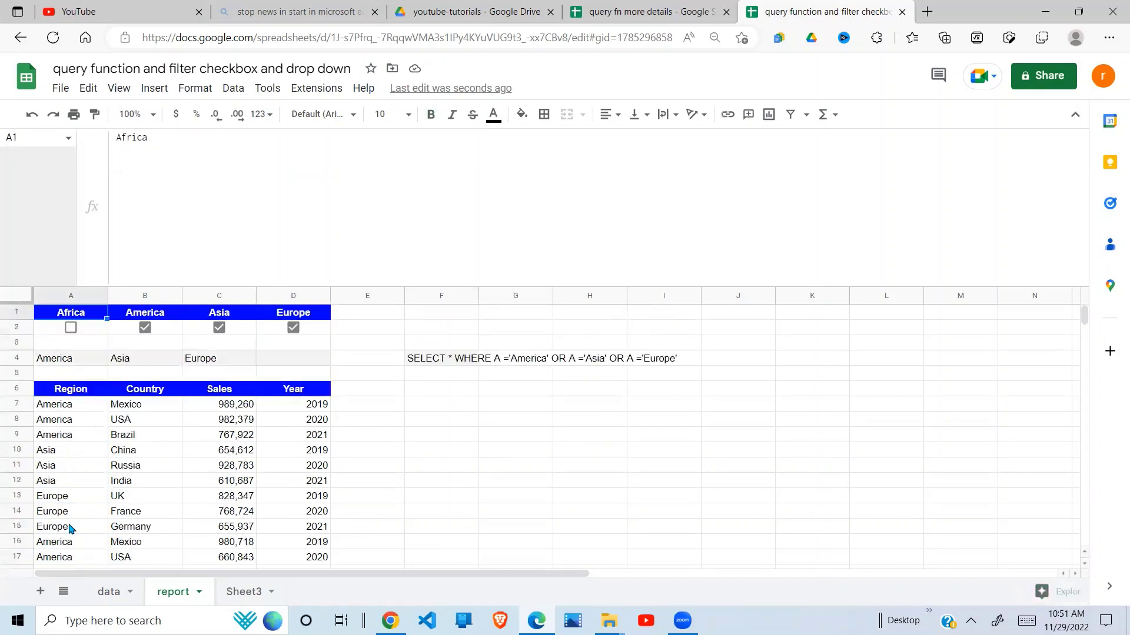
# - Duplicate the COUNTA(A4:D4)=3 condition with its query string onto a fourth line in the F4 formula
pyautogui.click(438, 360)
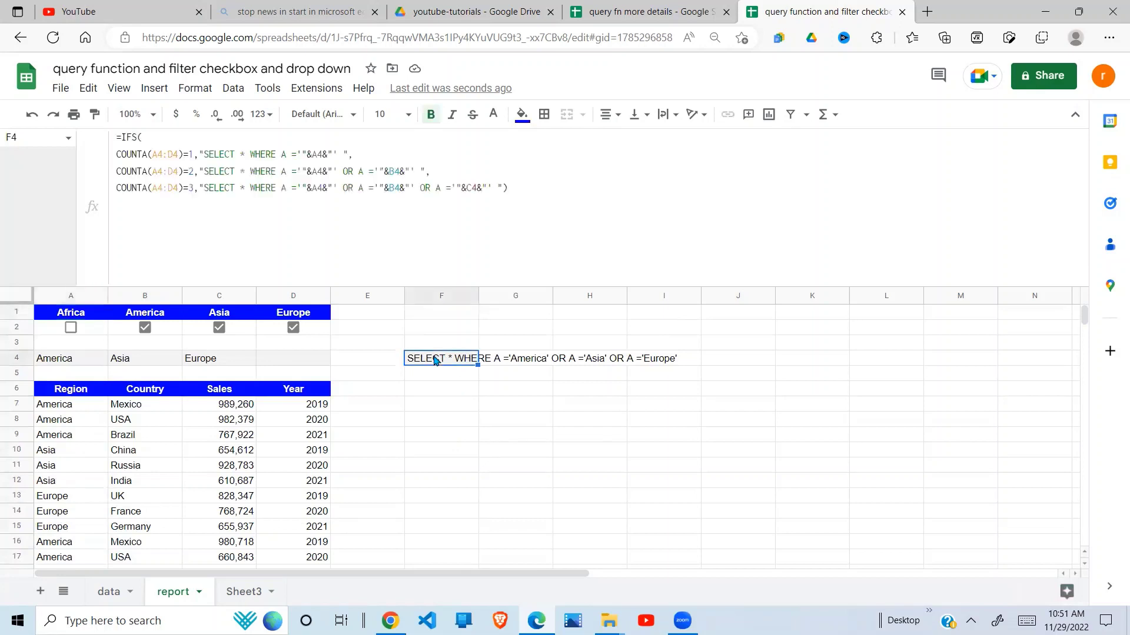
pyautogui.click(490, 187)
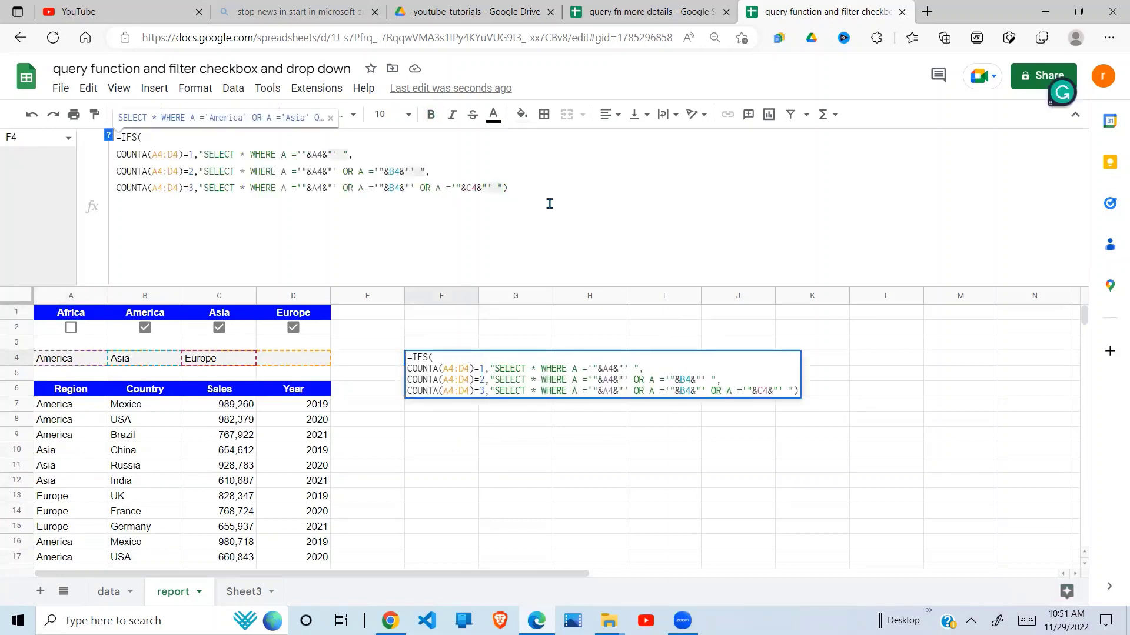
pyautogui.write(',')
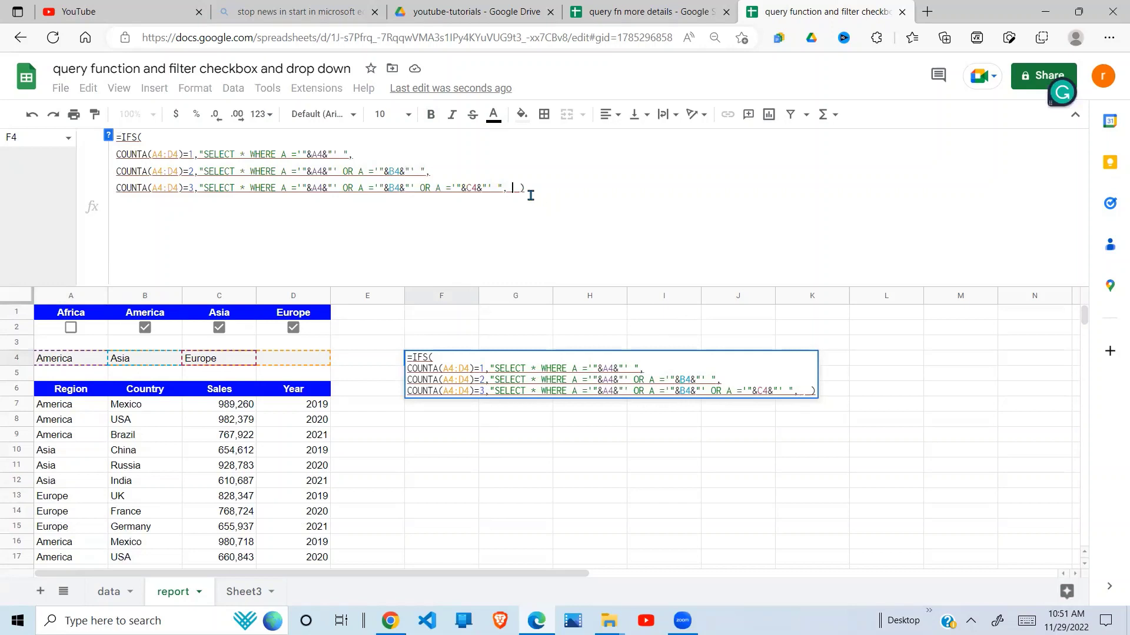
pyautogui.hotkey('ctrl', 'Return')
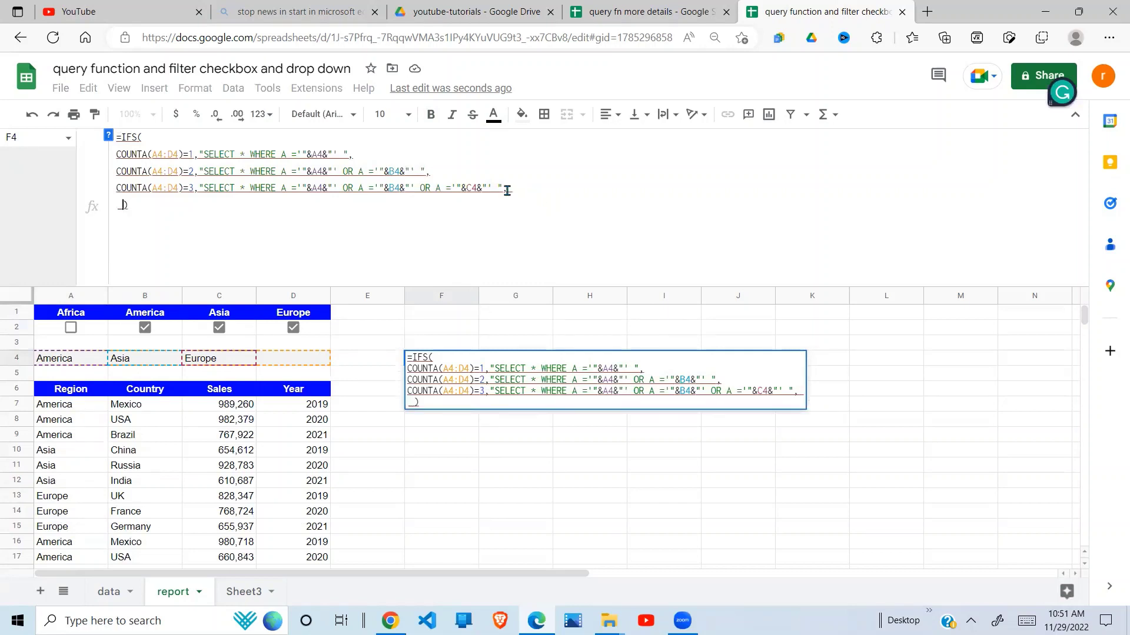
pyautogui.moveTo(502, 187); pyautogui.dragTo(118, 190)
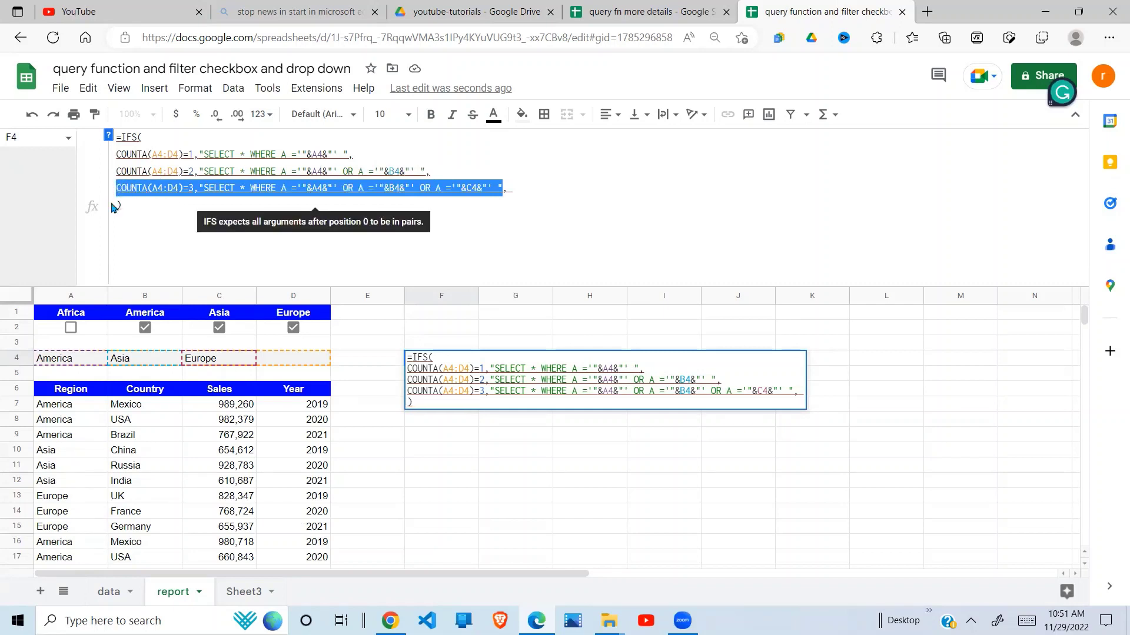
pyautogui.click(117, 206)
pyautogui.hotkey('ctrl', 'v')
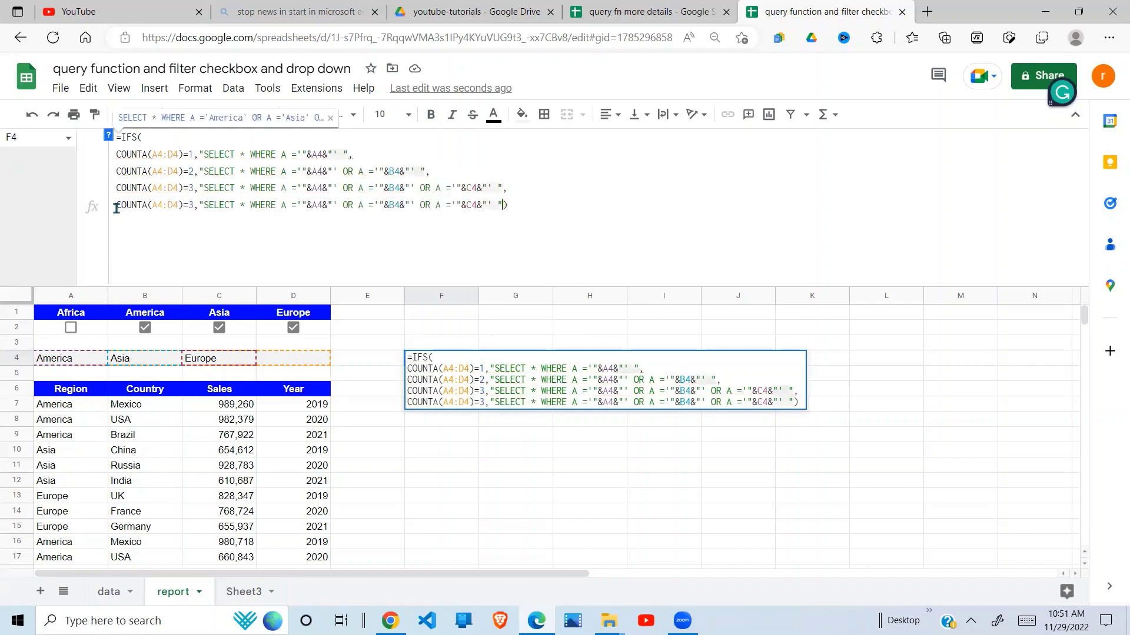
# - Extend the fourth query string in F4 with OR A ='"&D4&"' and enter the formula
pyautogui.moveTo(493, 207); pyautogui.dragTo(418, 209)
pyautogui.hotkey('ctrl', 'c')
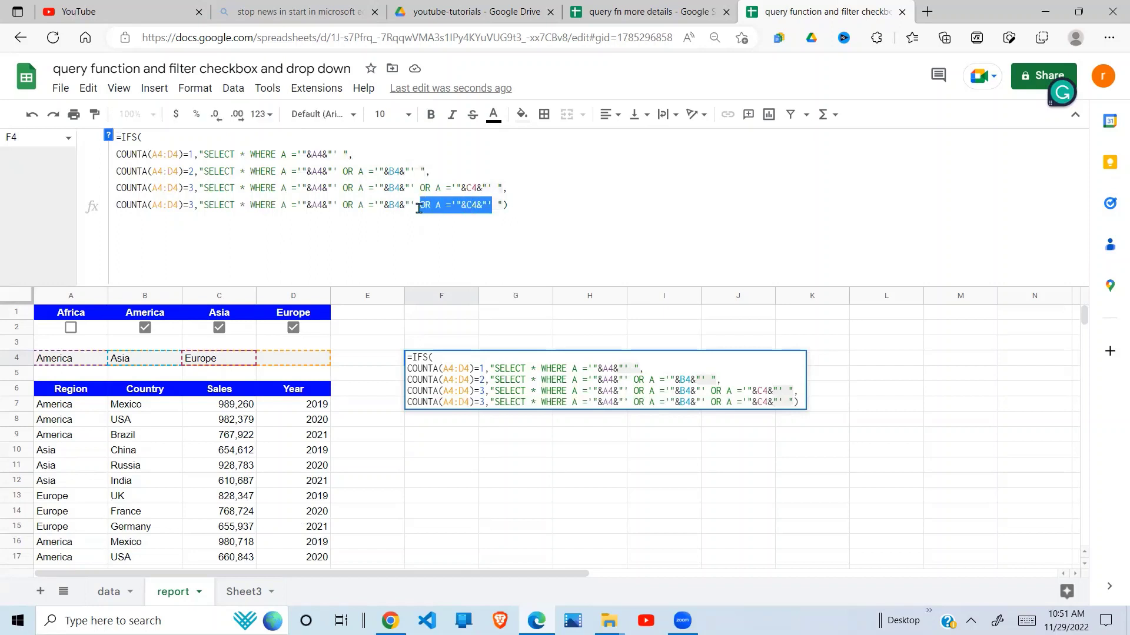
pyautogui.click(491, 208)
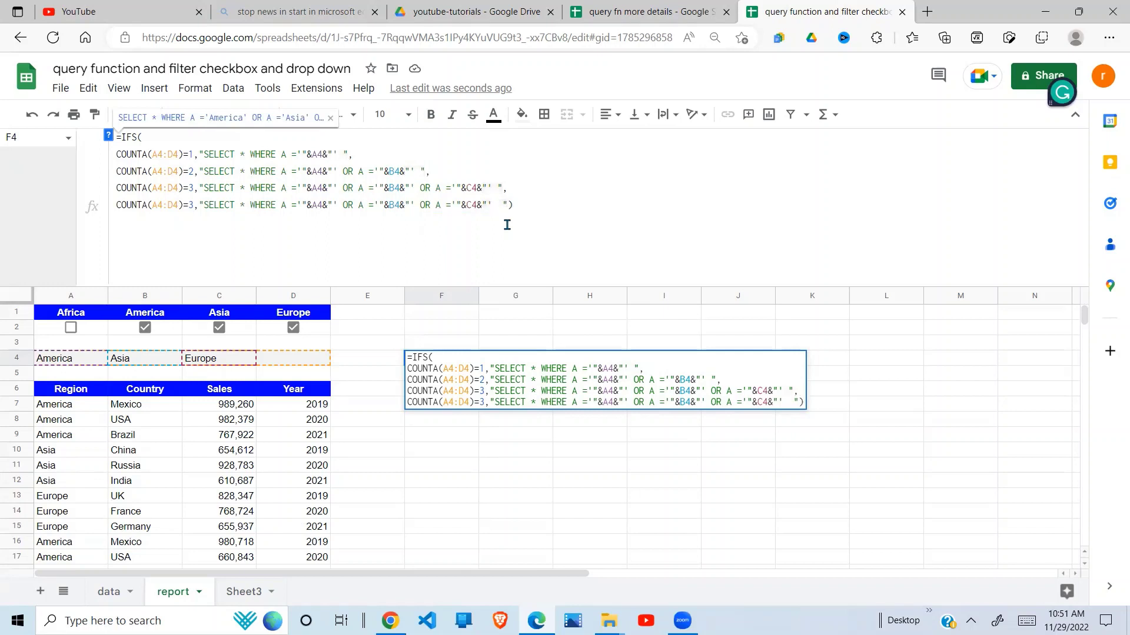
pyautogui.hotkey('ctrl', 'v')
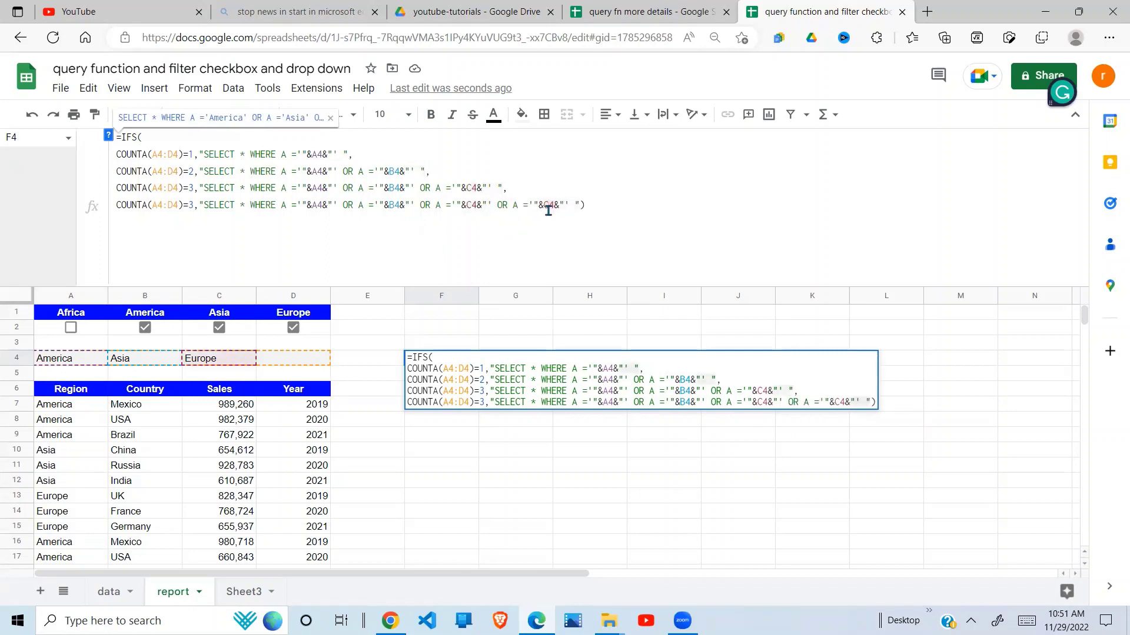
pyautogui.press('BackSpace')
pyautogui.write('D')
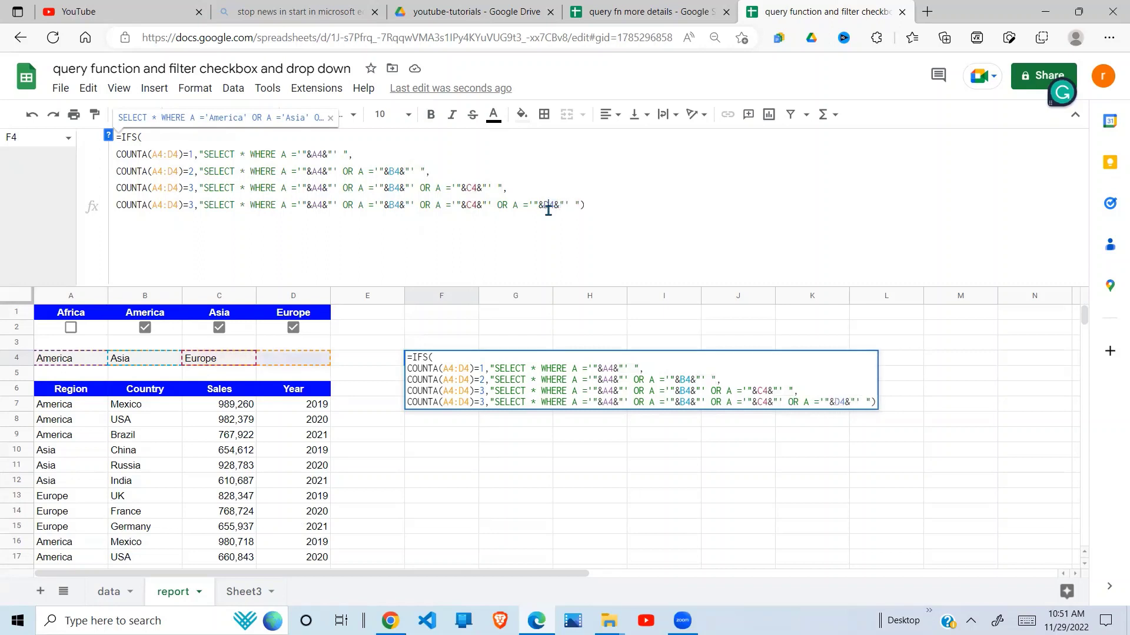
pyautogui.press('Return')
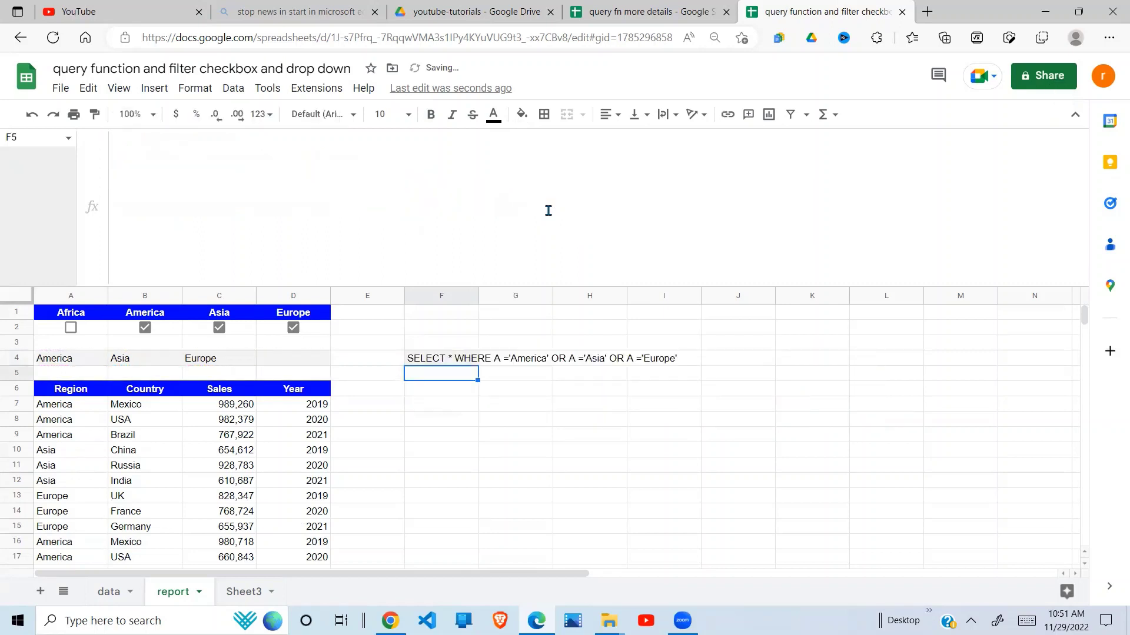
# - Tick the Africa checkbox in A2 and inspect the fourth condition of the F4 formula
pyautogui.press('Up')
pyautogui.press('Up')
pyautogui.click(70, 327)
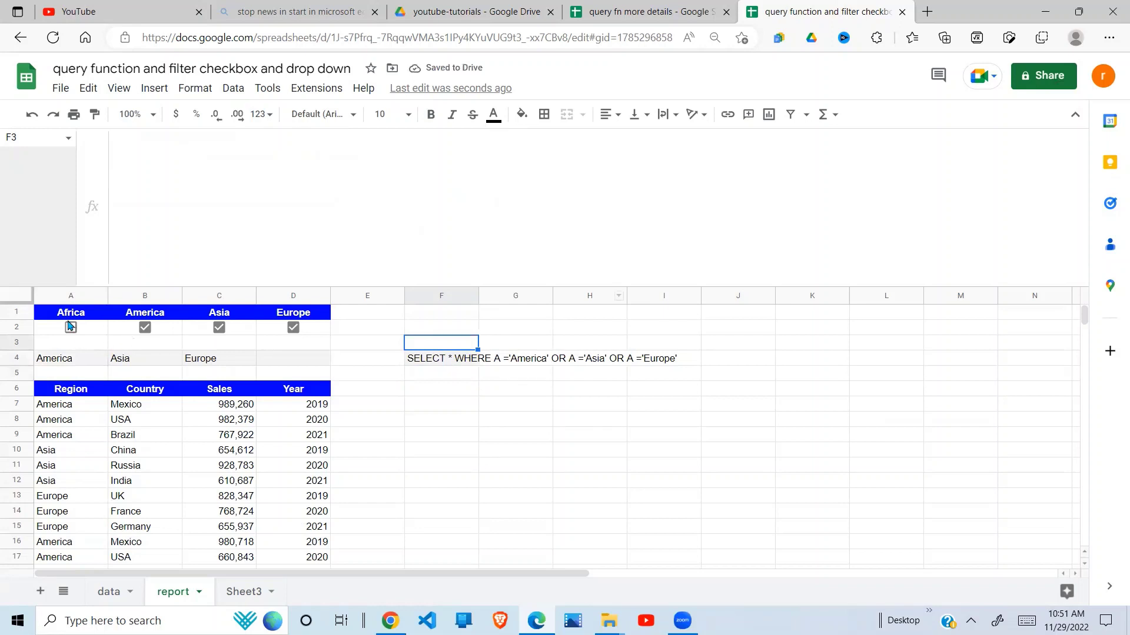
pyautogui.click(66, 359)
pyautogui.click(445, 364)
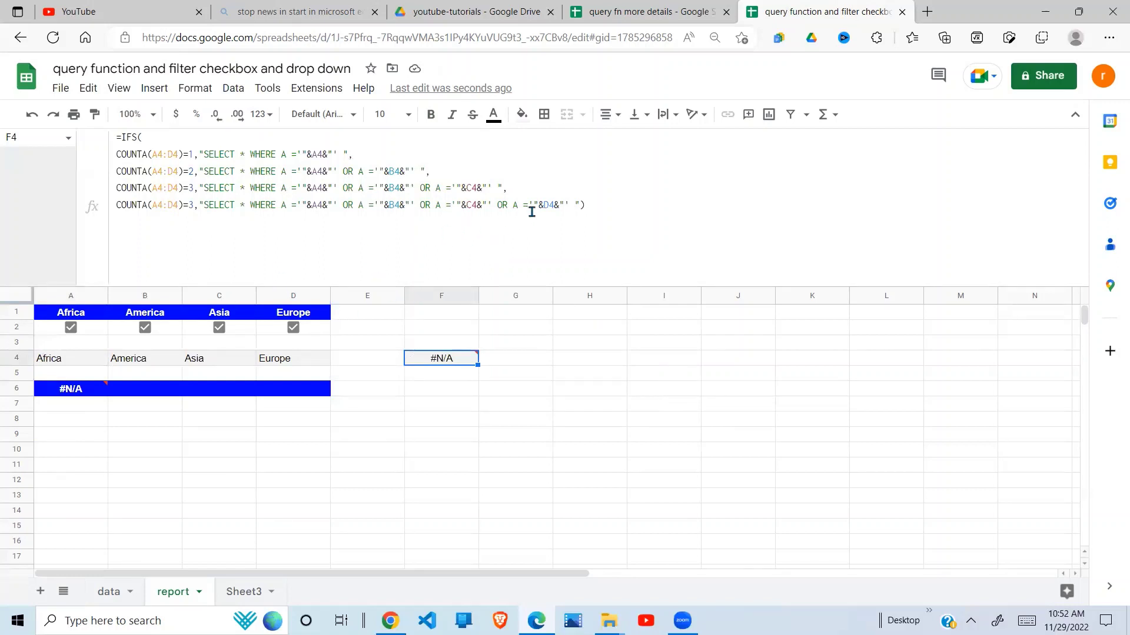
pyautogui.click(569, 203)
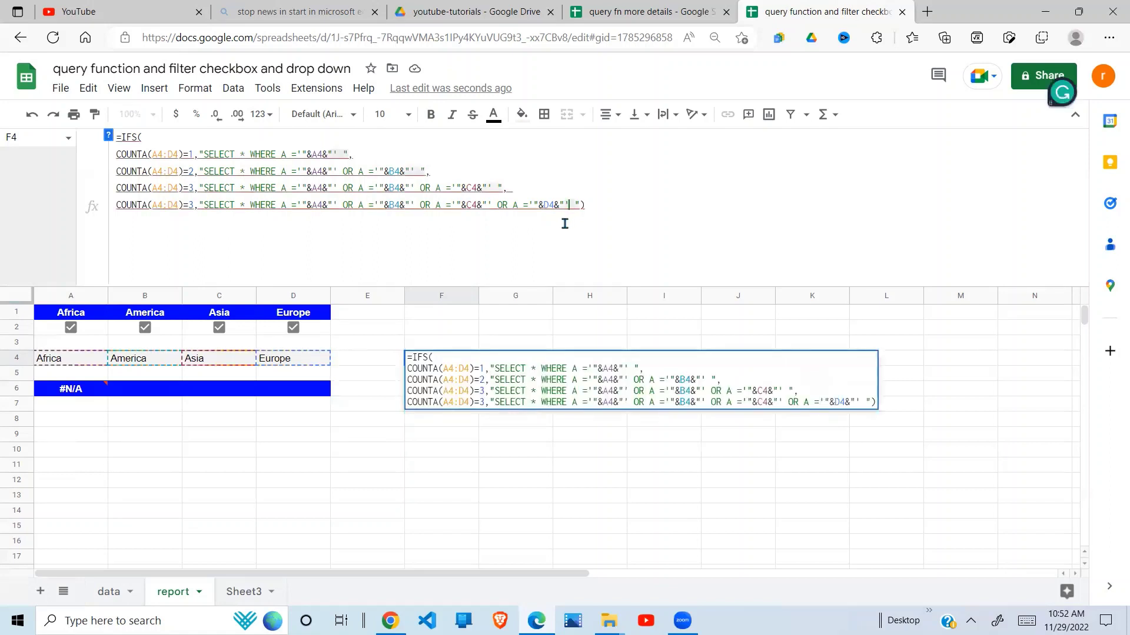
pyautogui.press('Escape')
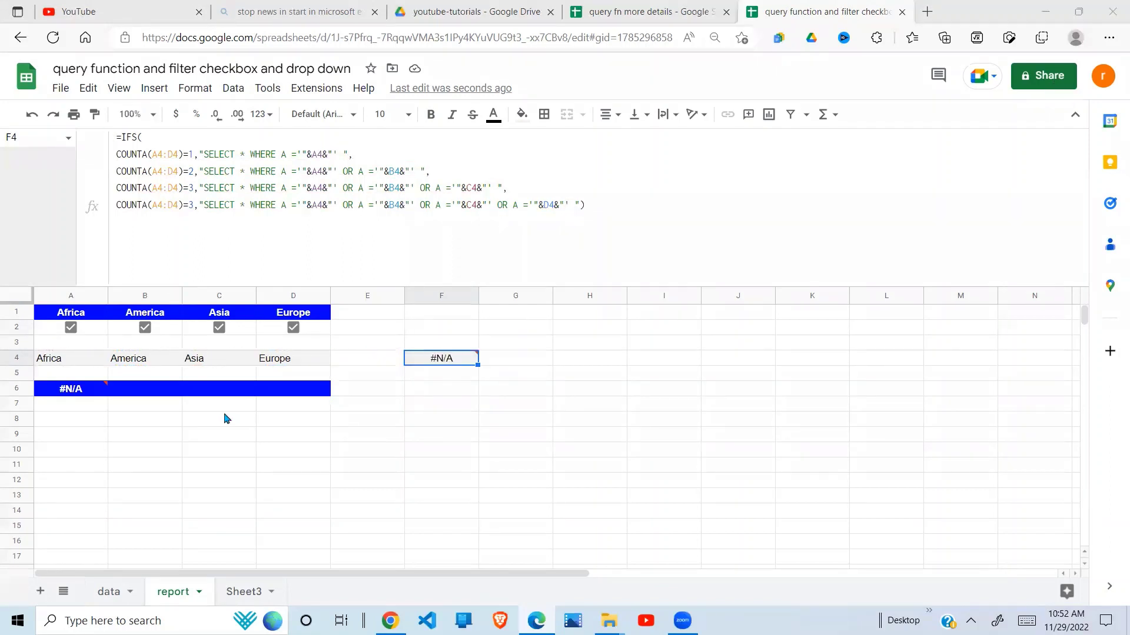
# - Set the fourth condition's count in F4 to 4, enter the formula, and review the regions in the filtered table
pyautogui.click(193, 206)
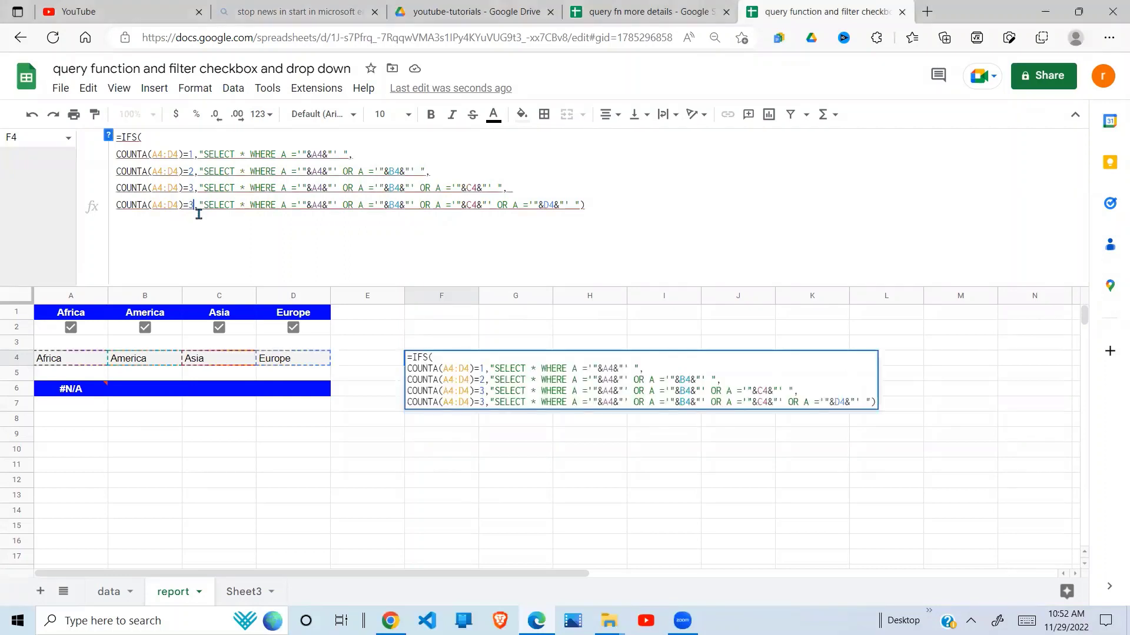
pyautogui.press('BackSpace')
pyautogui.write('4')
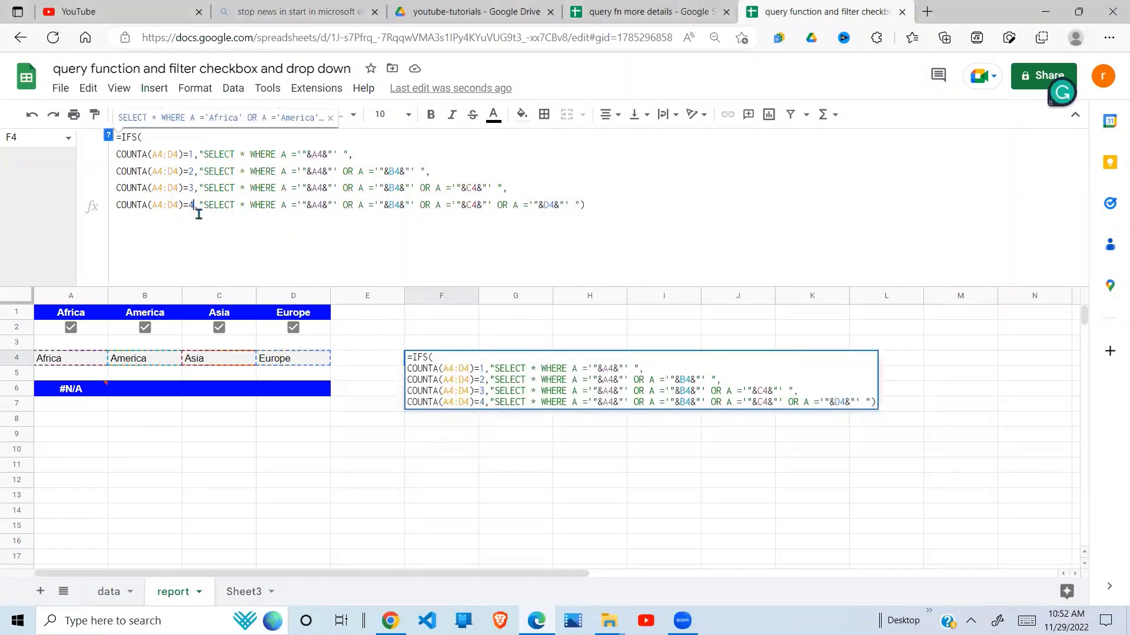
pyautogui.press('Return')
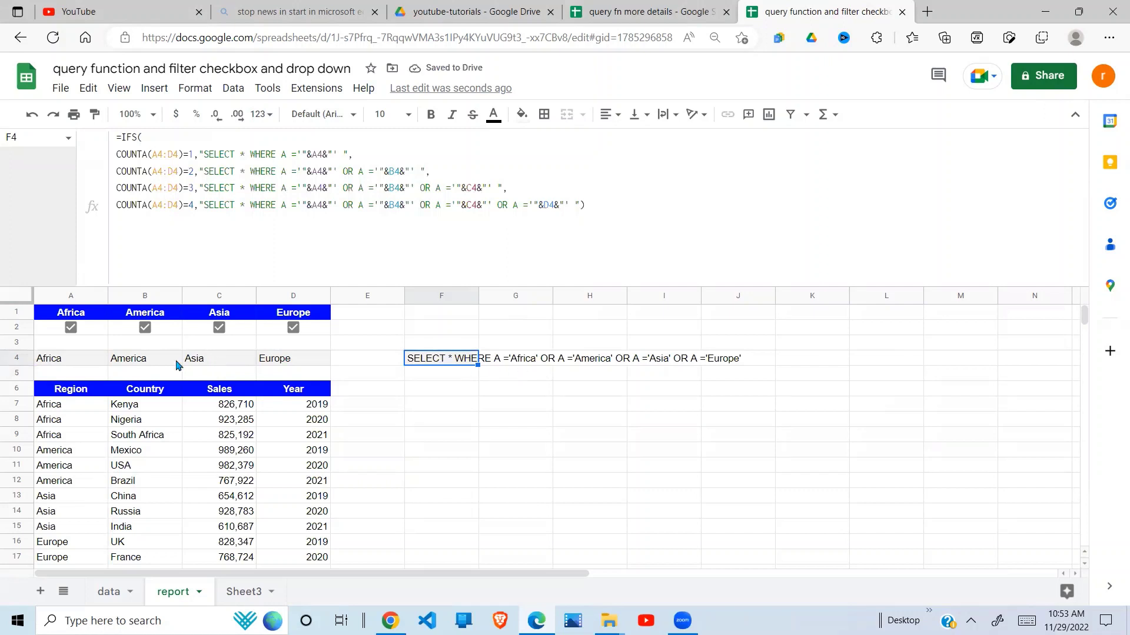
pyautogui.moveTo(59, 406); pyautogui.dragTo(76, 310)
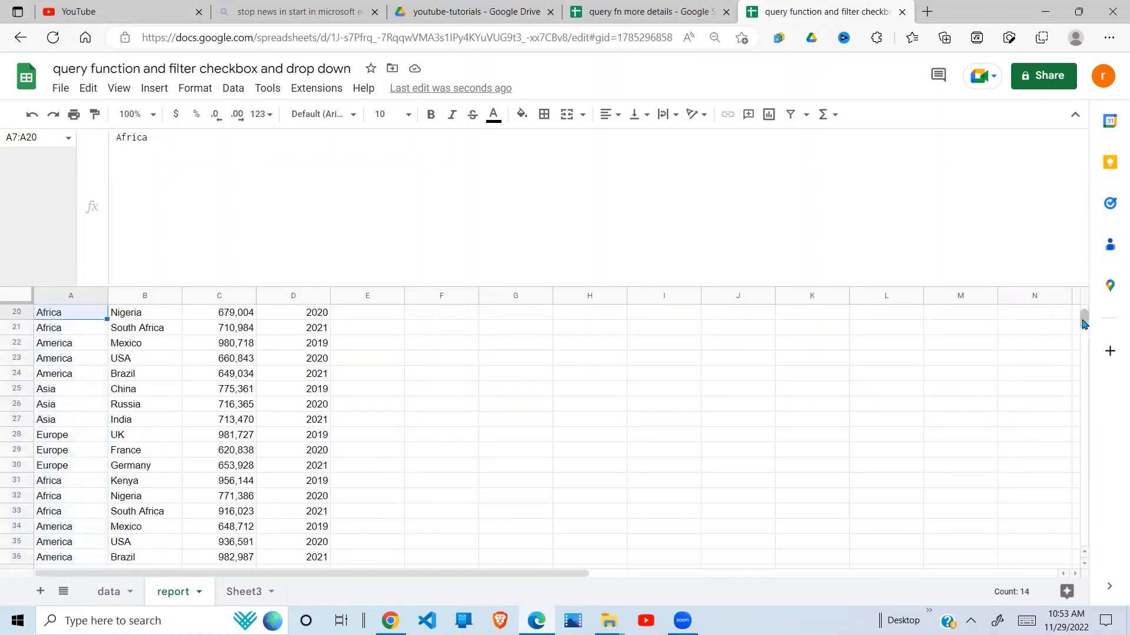
pyautogui.scroll(5, 1085, 318)
# - Add a fifth condition line COUNTA(A4:D4)=0 returning an empty string "" to the IFS formula in F4
pyautogui.click(436, 359)
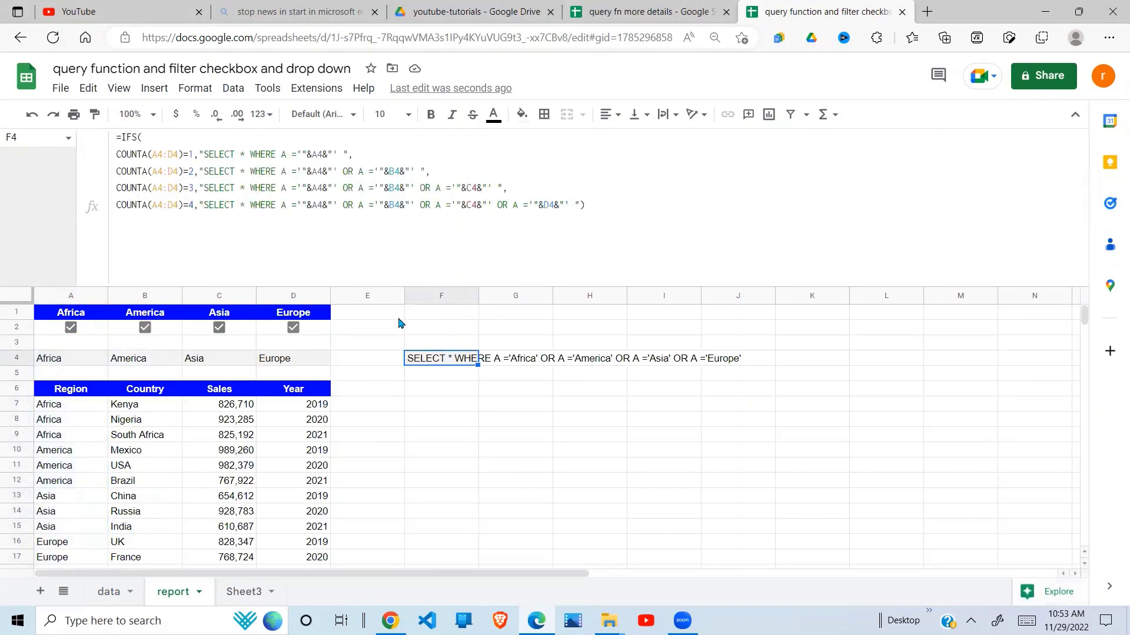
pyautogui.click(570, 209)
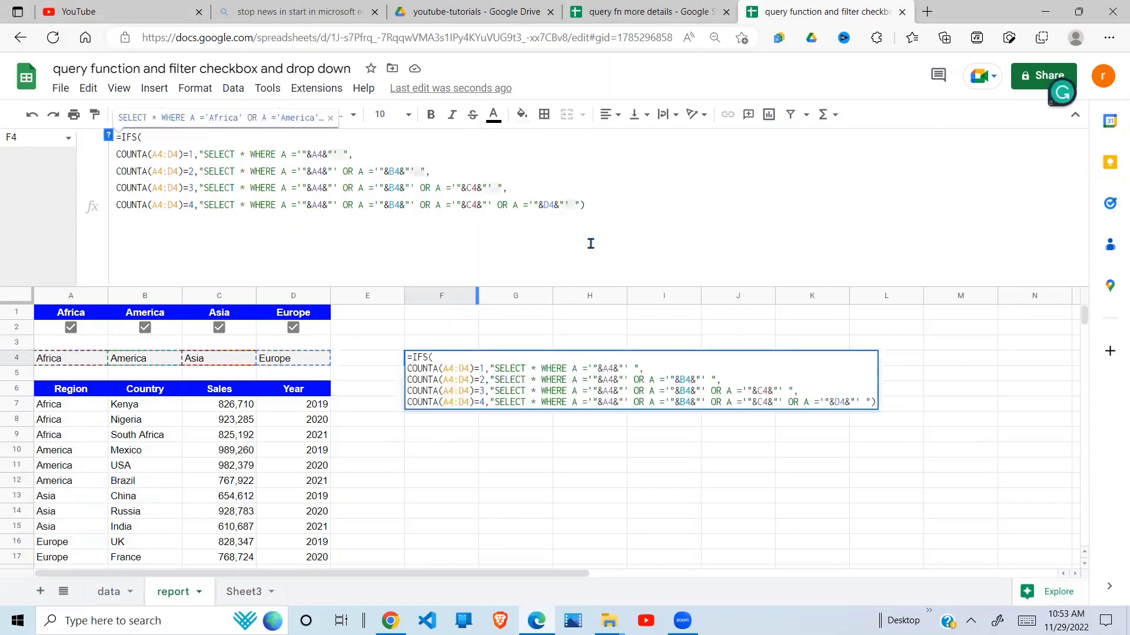
pyautogui.write(',')
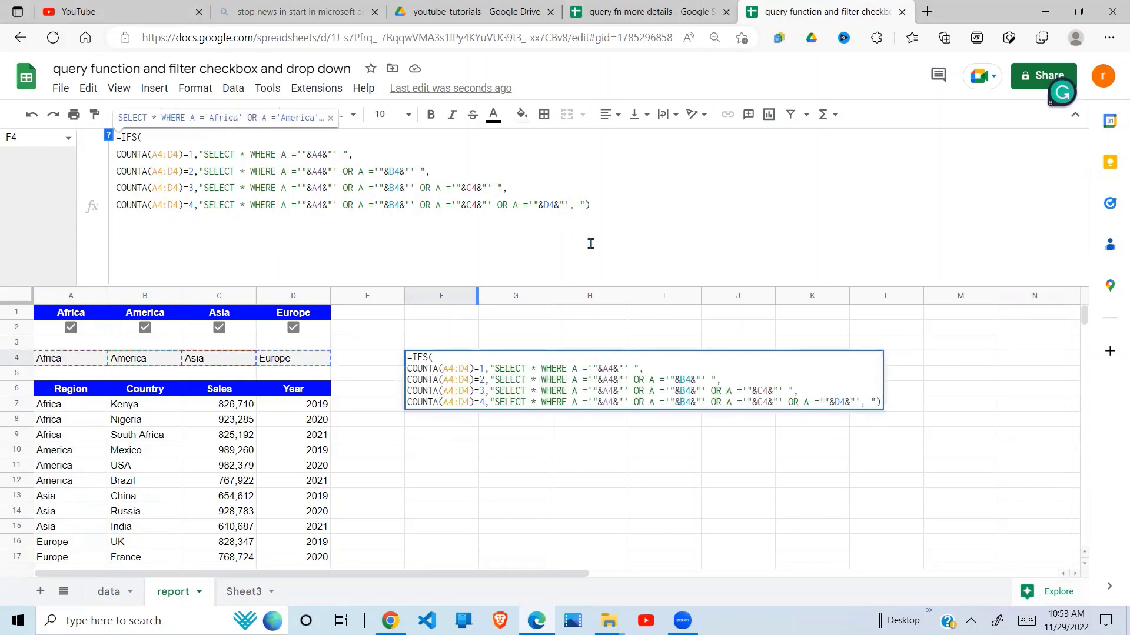
pyautogui.hotkey('alt', 'Return')
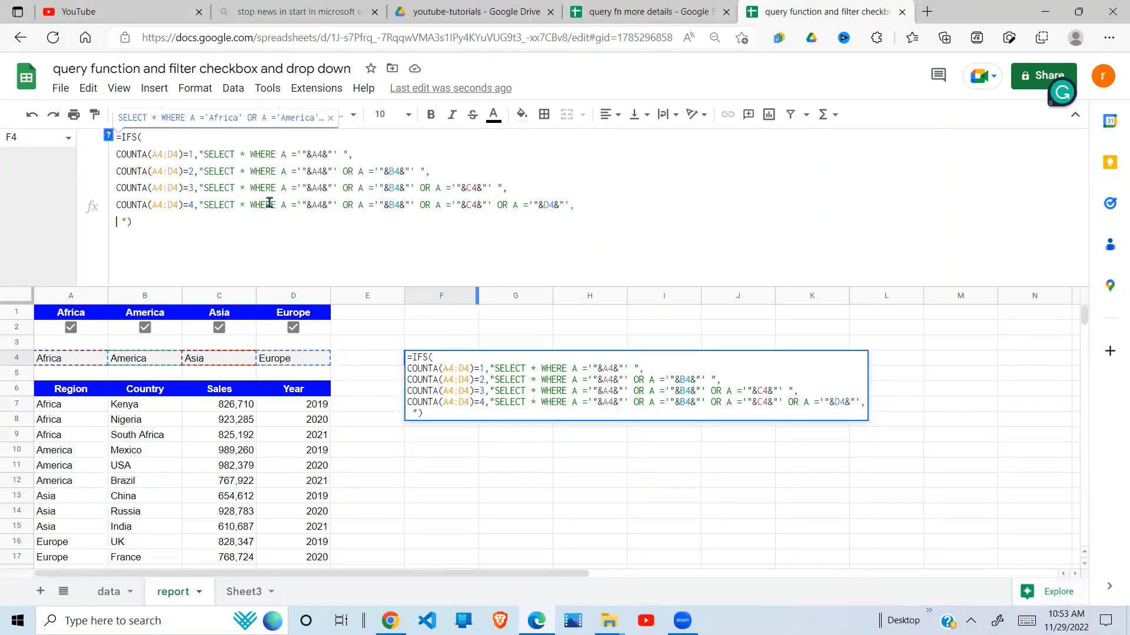
pyautogui.moveTo(195, 206); pyautogui.dragTo(115, 204)
pyautogui.hotkey('ctrl', 'c')
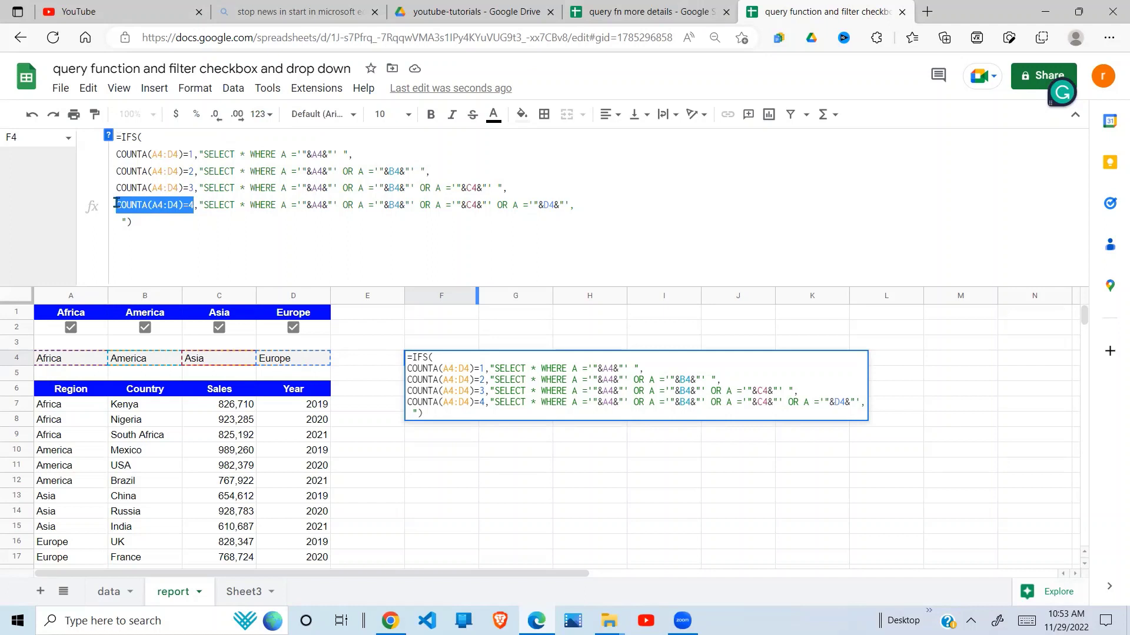
pyautogui.click(121, 221)
pyautogui.hotkey('ctrl', 'v')
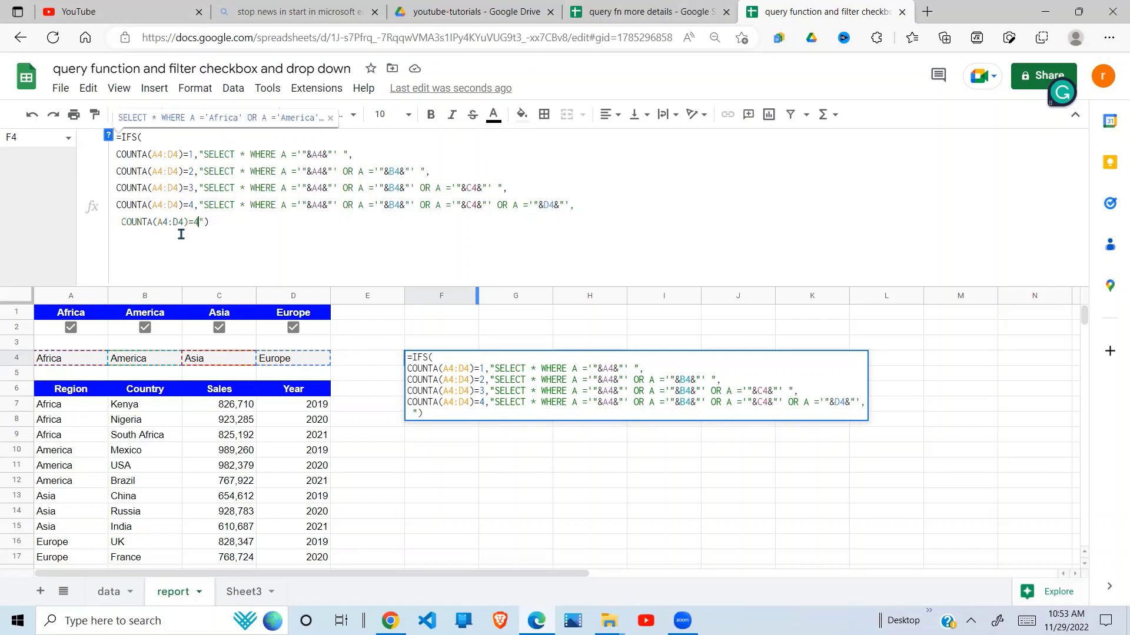
pyautogui.press('BackSpace')
pyautogui.write('0, "')
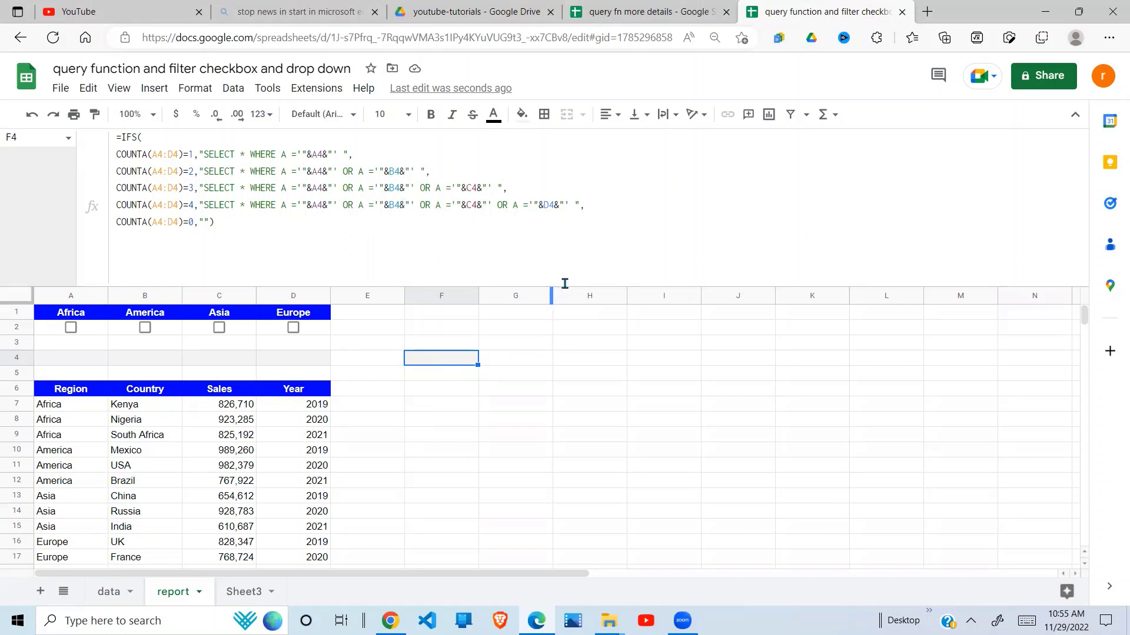
# - Shrink the formula area and test the table filter with Africa, Asia and Europe individually, clearing each checkbox after its test
pyautogui.moveTo(565, 291); pyautogui.dragTo(566, 233)
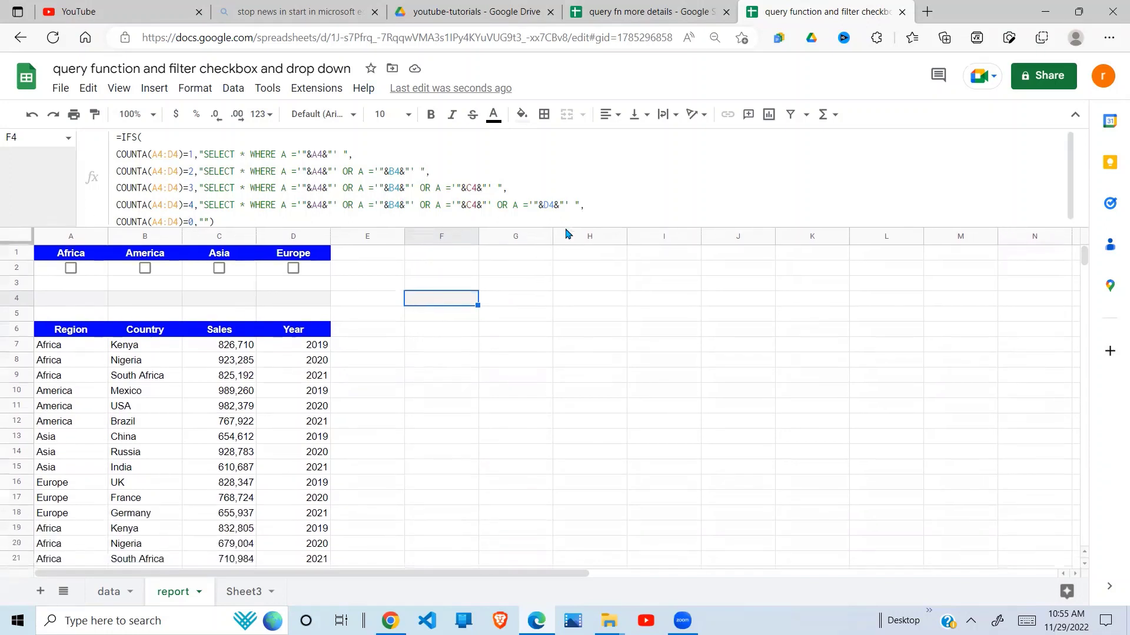
pyautogui.click(71, 268)
pyautogui.moveTo(63, 346); pyautogui.dragTo(71, 467)
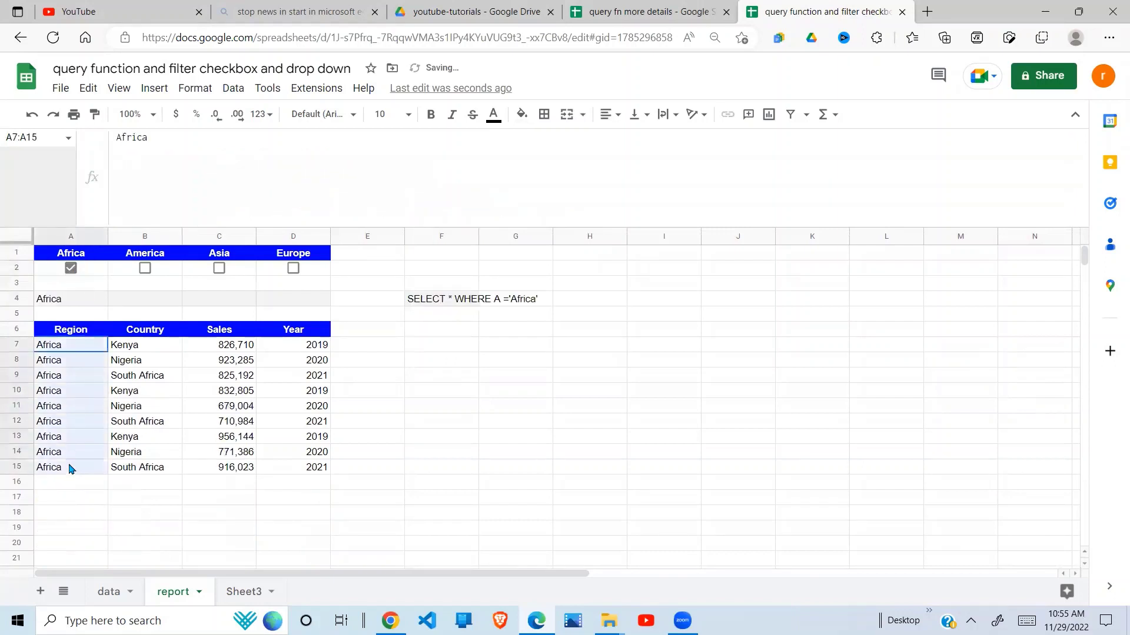
pyautogui.click(71, 268)
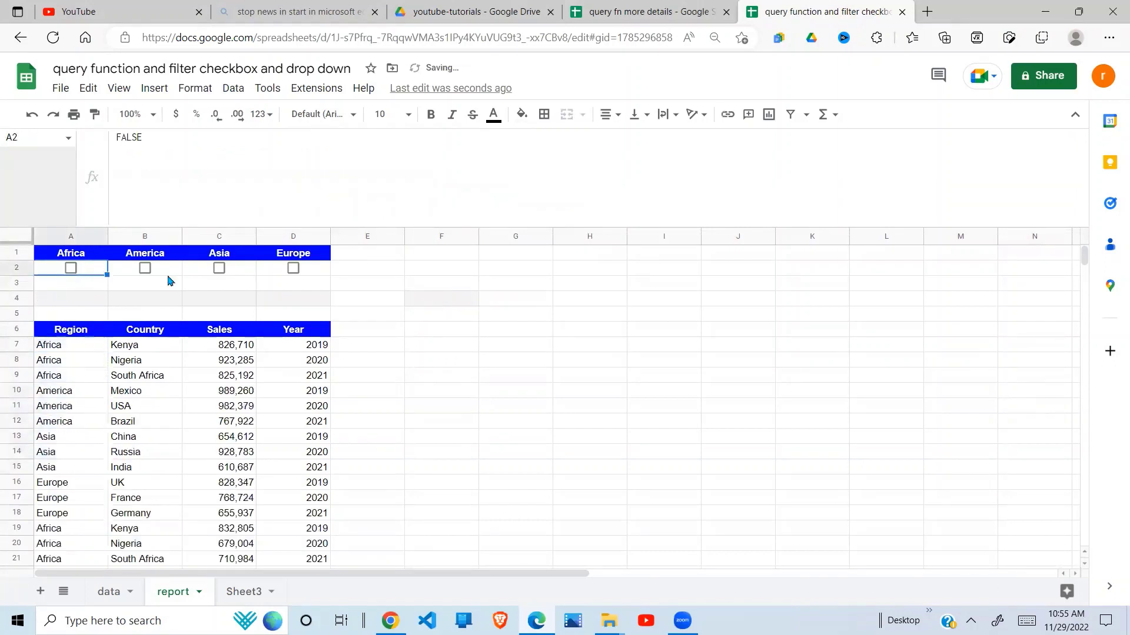
pyautogui.click(217, 268)
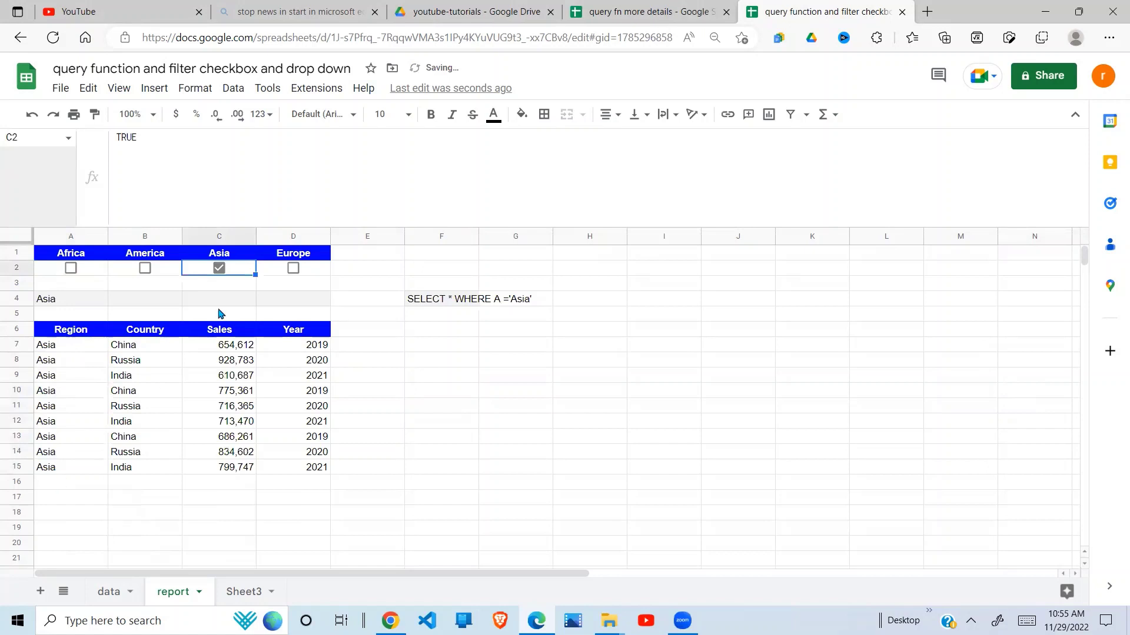
pyautogui.click(219, 269)
pyautogui.click(293, 269)
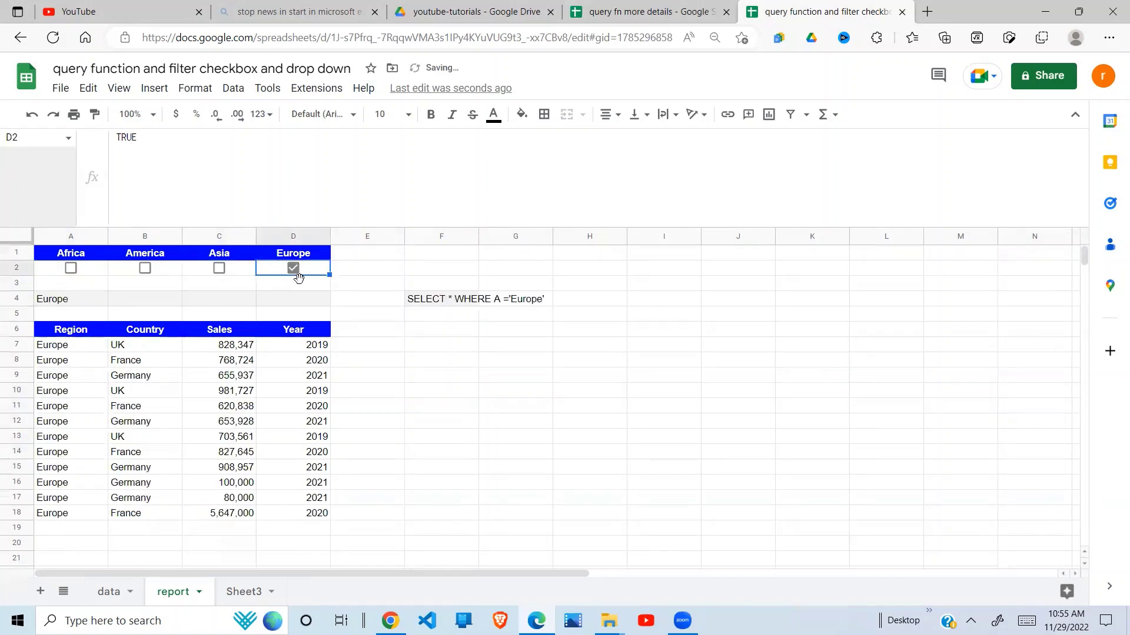
pyautogui.click(294, 269)
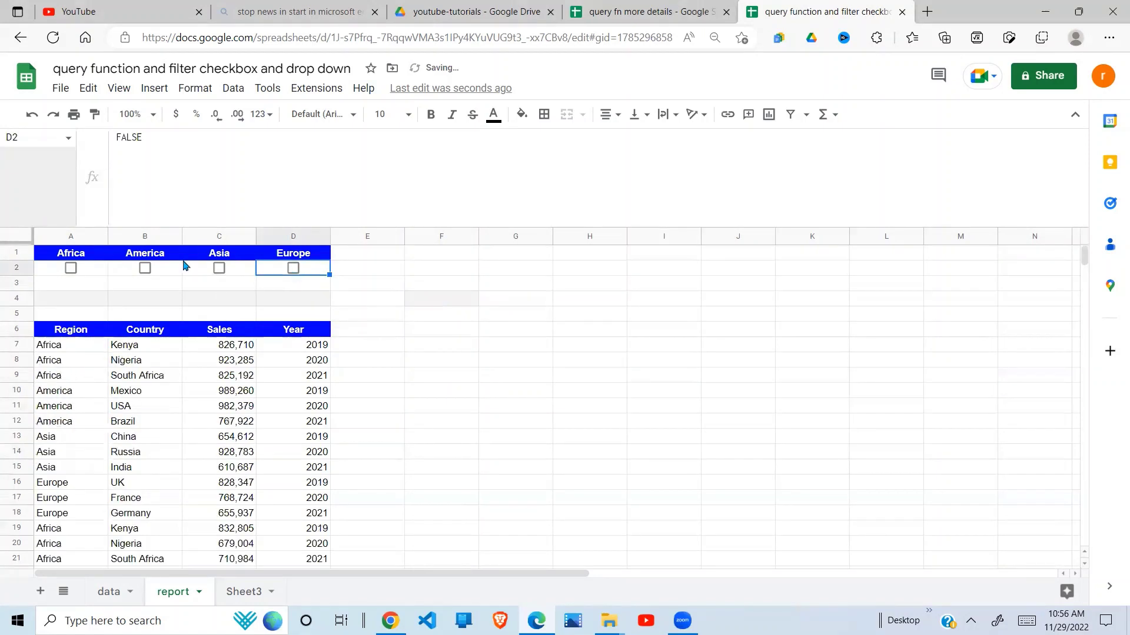
# - Test the filter with growing combinations by ticking America, Africa, Asia and Europe in turn, checking the table's rows
pyautogui.click(145, 269)
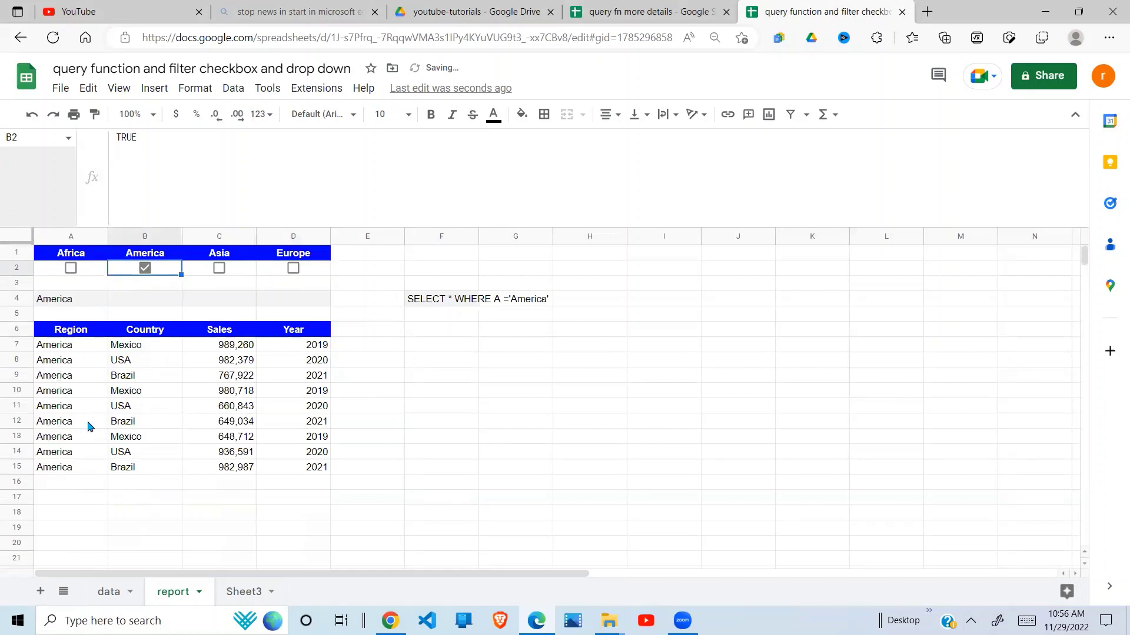
pyautogui.click(72, 269)
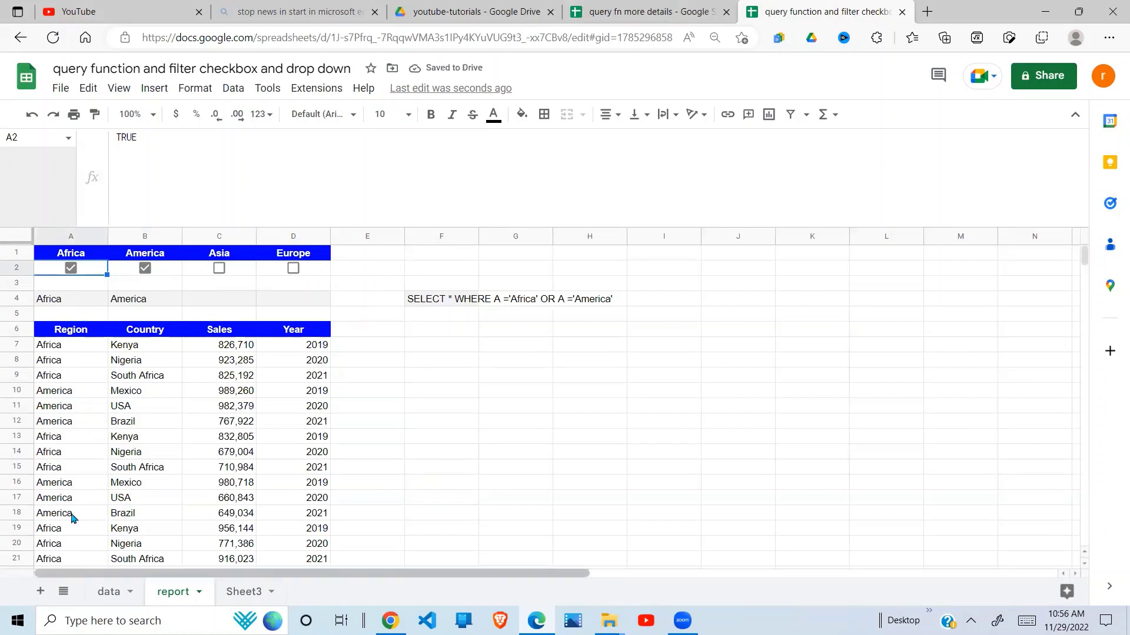
pyautogui.click(218, 268)
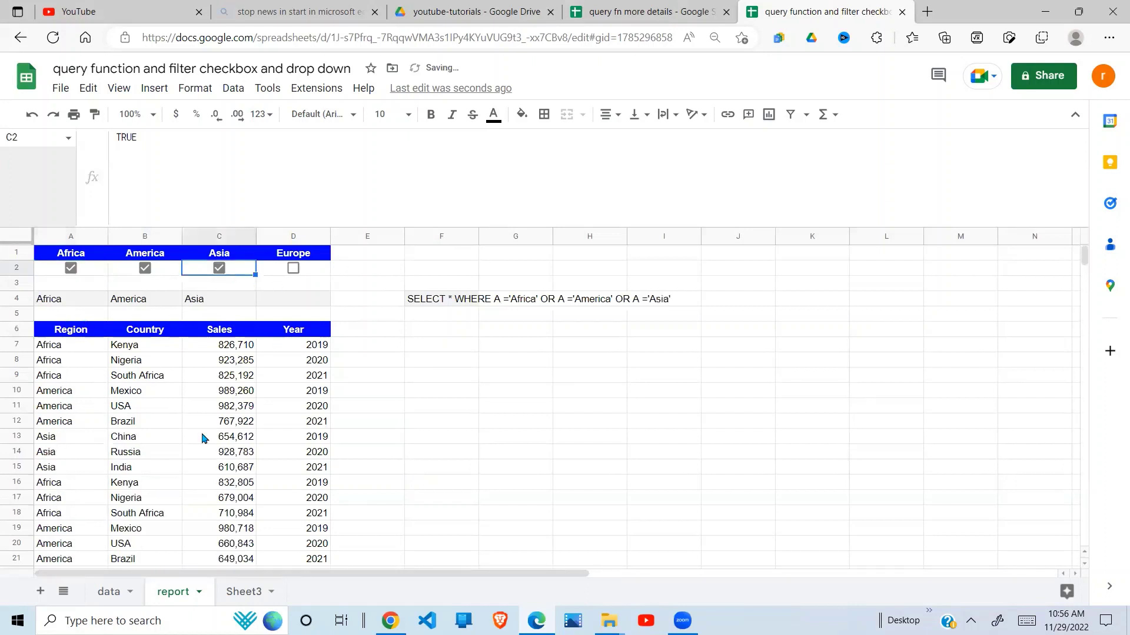
pyautogui.click(72, 499)
pyautogui.click(293, 268)
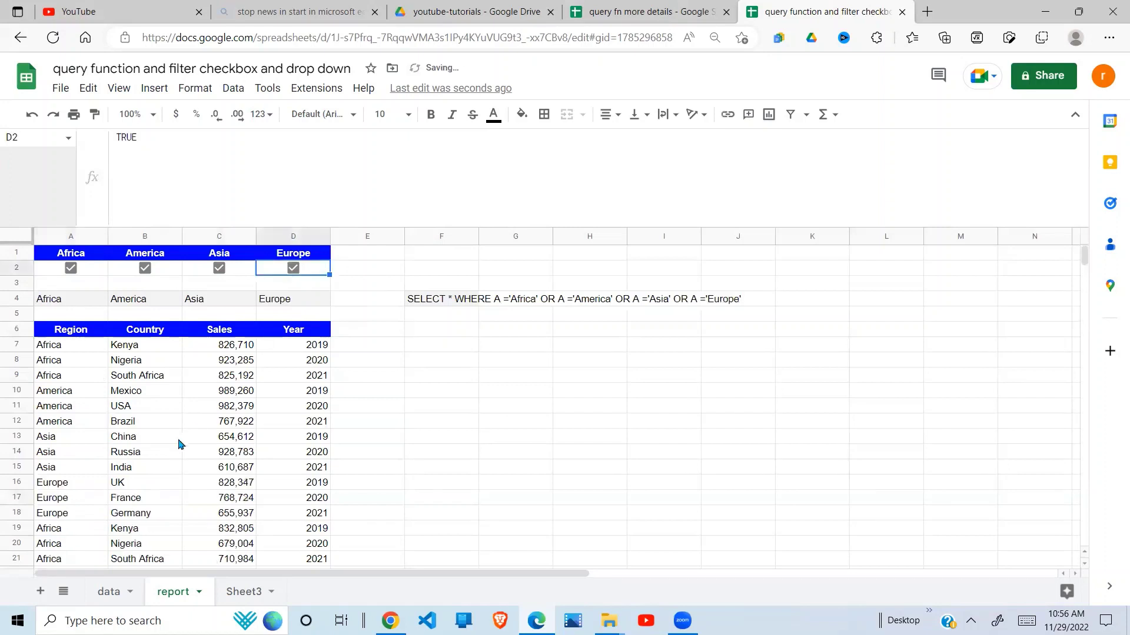
pyautogui.click(325, 481)
pyautogui.click(132, 437)
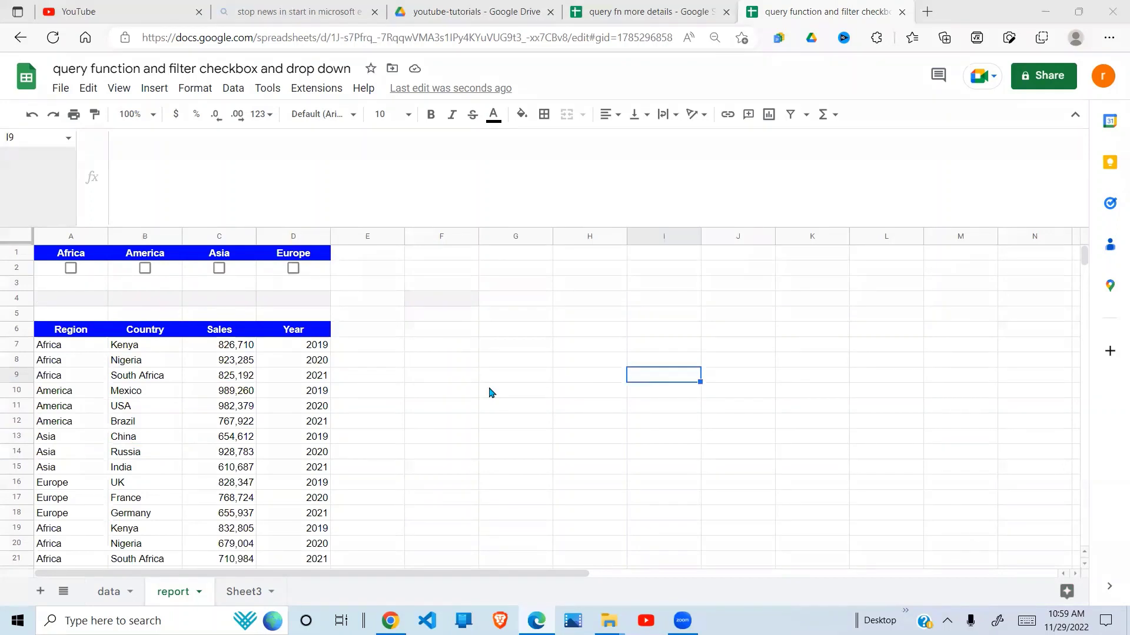
# - Tick only the Africa checkbox and copy the whole IFS expression from F4 without its equals sign
pyautogui.click(461, 303)
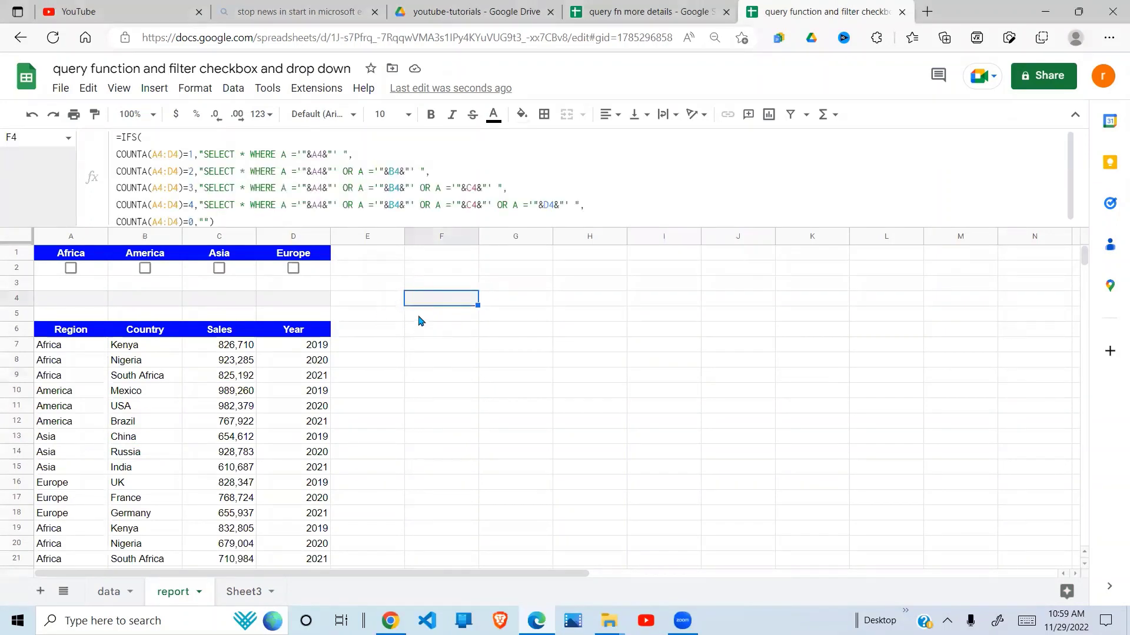
pyautogui.click(71, 268)
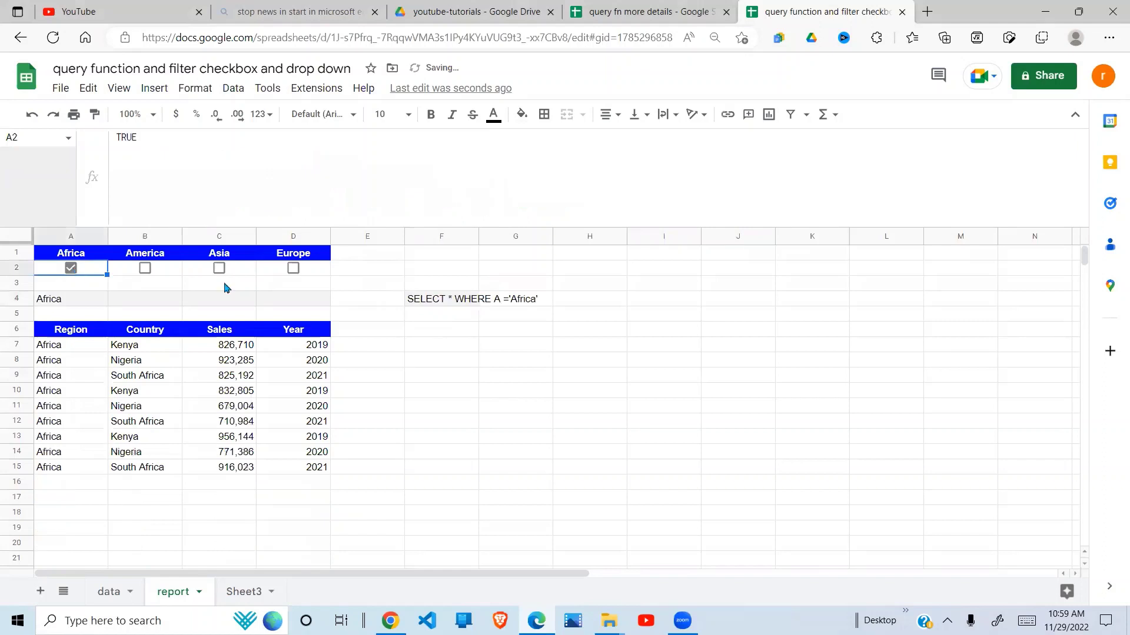
pyautogui.click(438, 304)
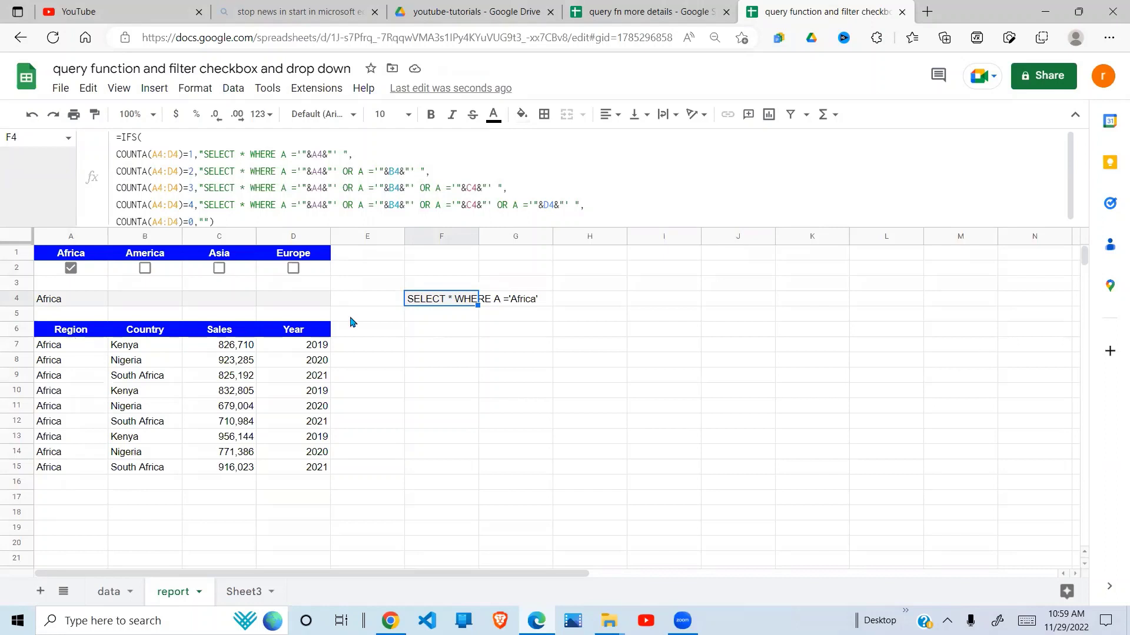
pyautogui.moveTo(232, 226); pyautogui.dragTo(148, 275)
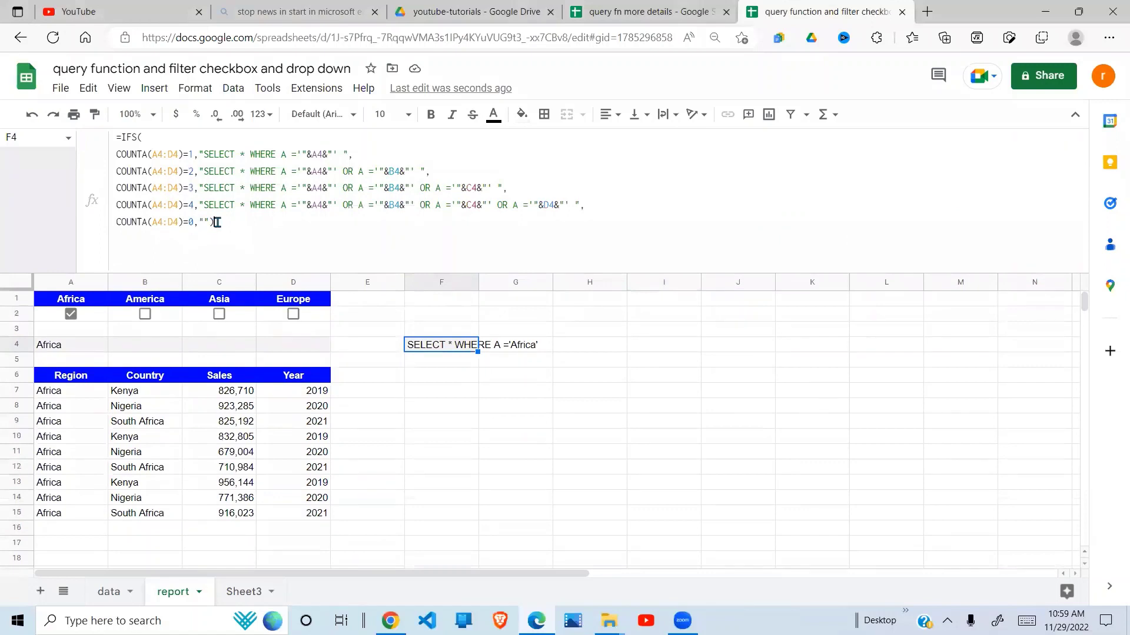
pyautogui.moveTo(215, 223); pyautogui.dragTo(123, 140)
pyautogui.hotkey('ctrl', 'c')
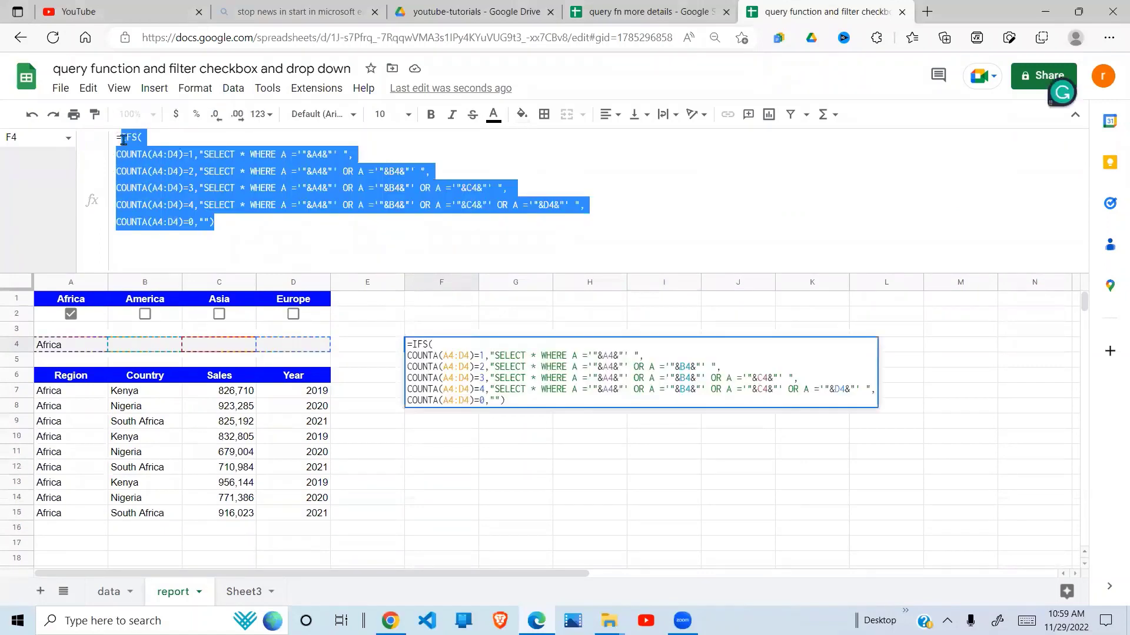
pyautogui.press('Escape')
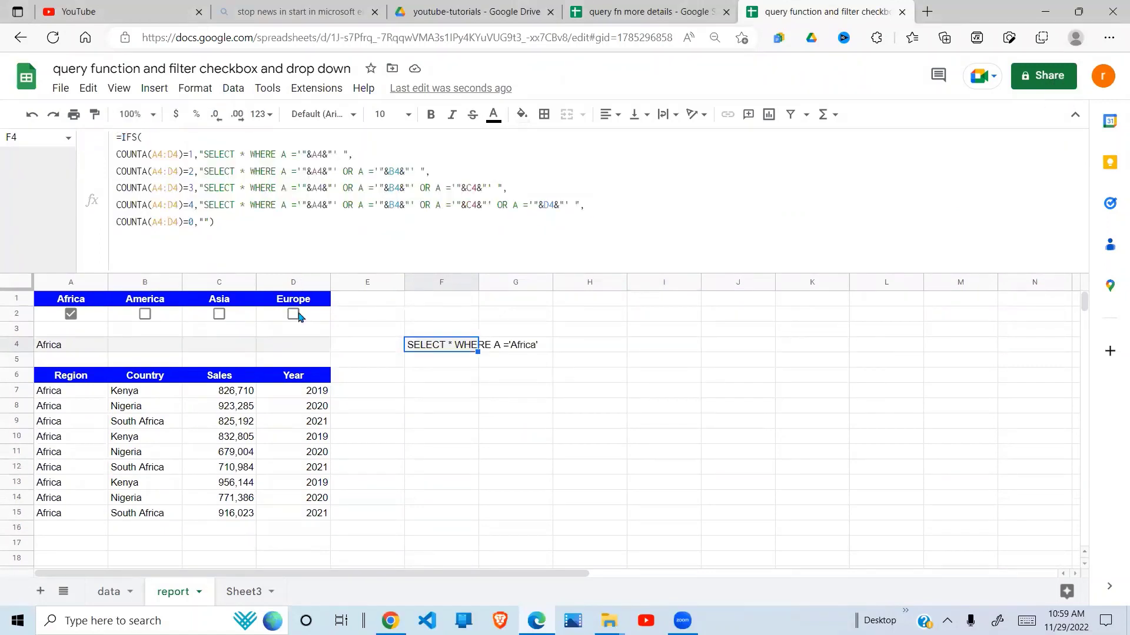
# - Replace the F4 reference in the A6 QUERY(data!A1:D40,F4) formula with the copied IFS expression and enter it
pyautogui.click(76, 379)
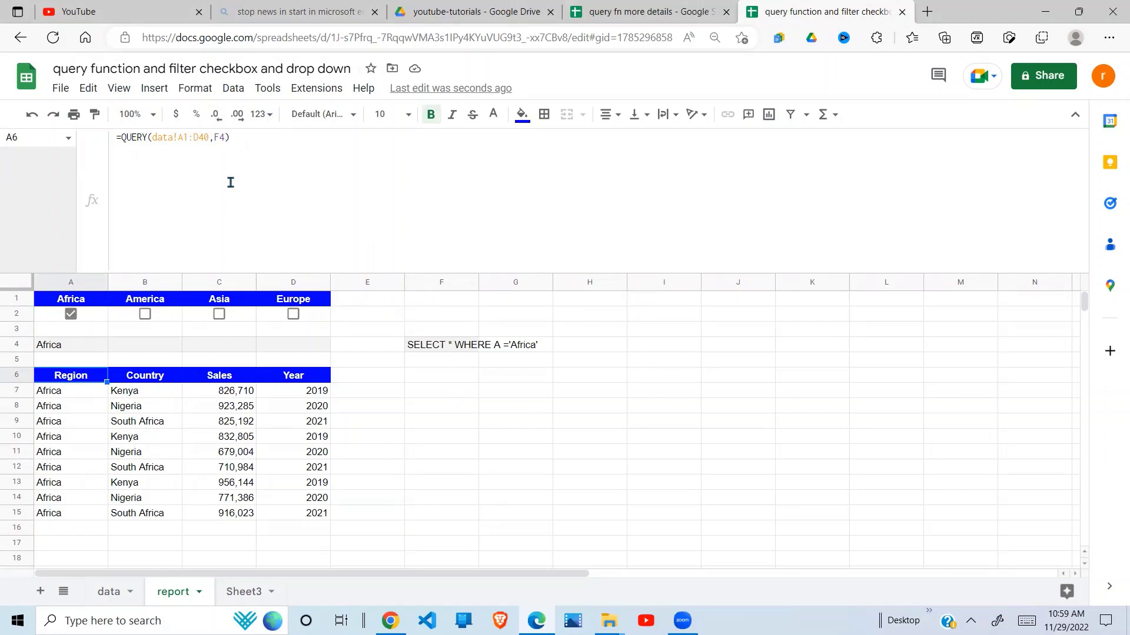
pyautogui.click(225, 136)
pyautogui.press('BackSpace')
pyautogui.press('BackSpace')
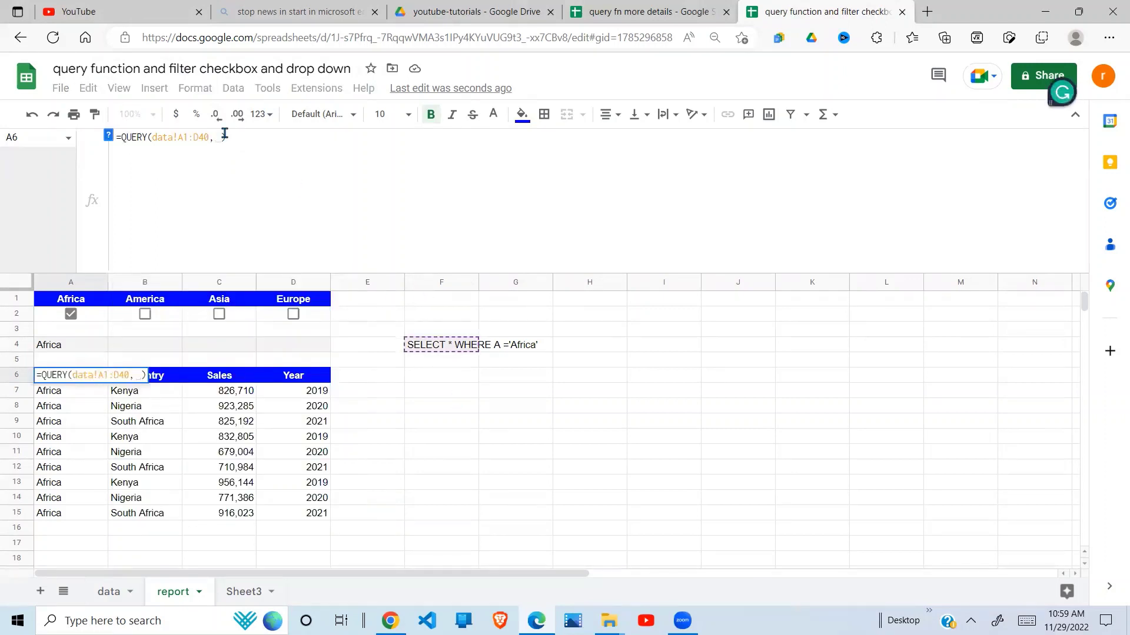
pyautogui.hotkey('ctrl', 'v')
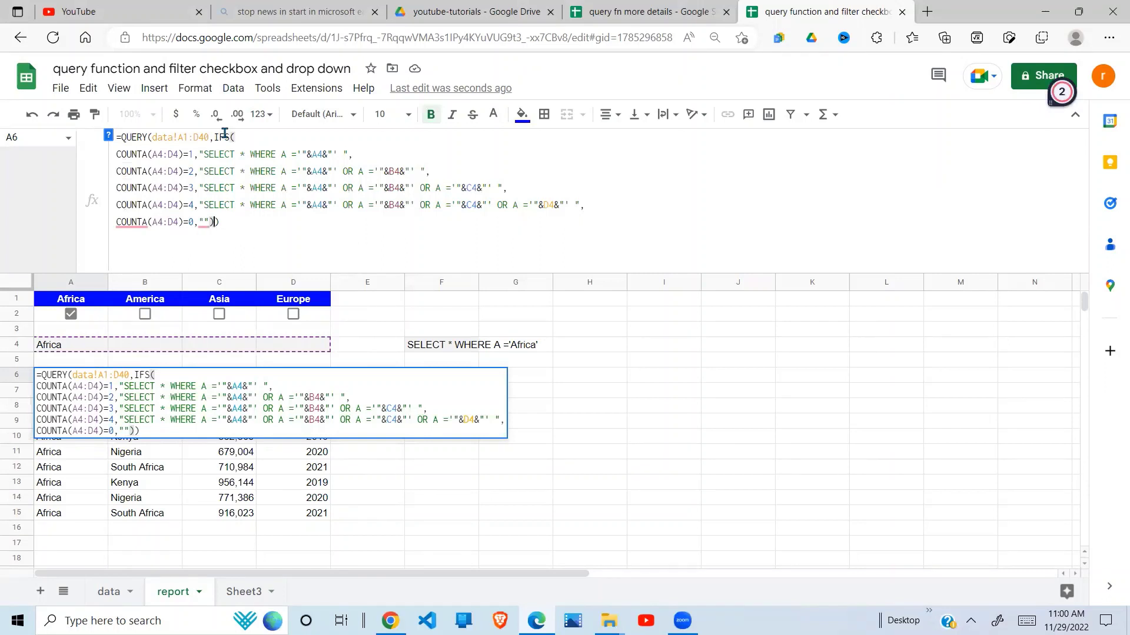
pyautogui.press('Return')
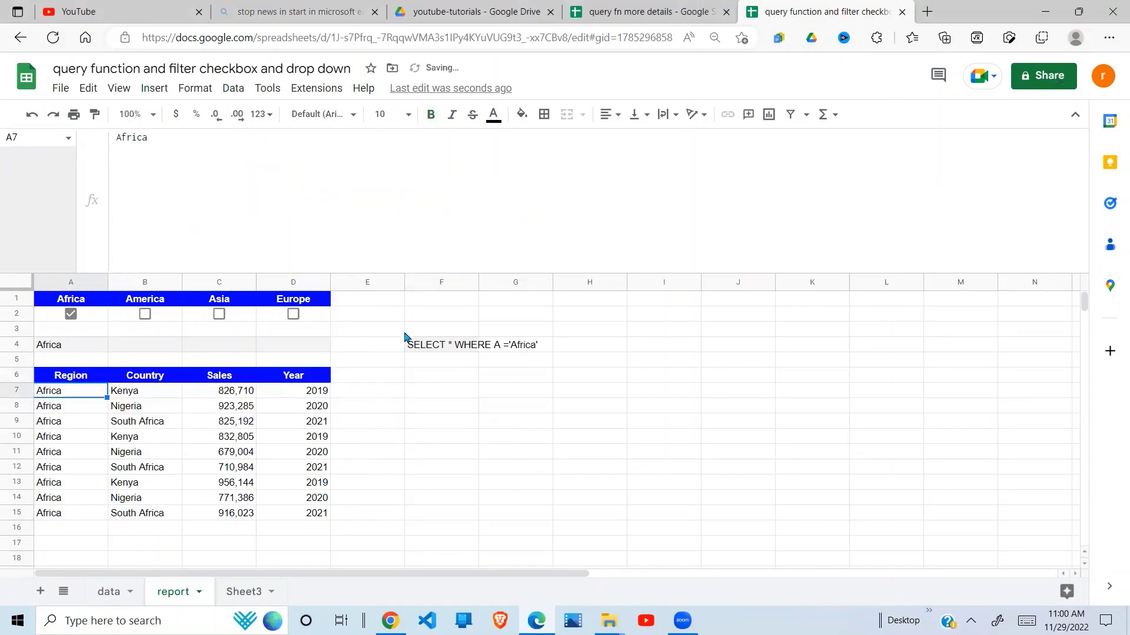
# - Delete the helper IFS formula from cell F4
pyautogui.click(431, 379)
pyautogui.click(444, 346)
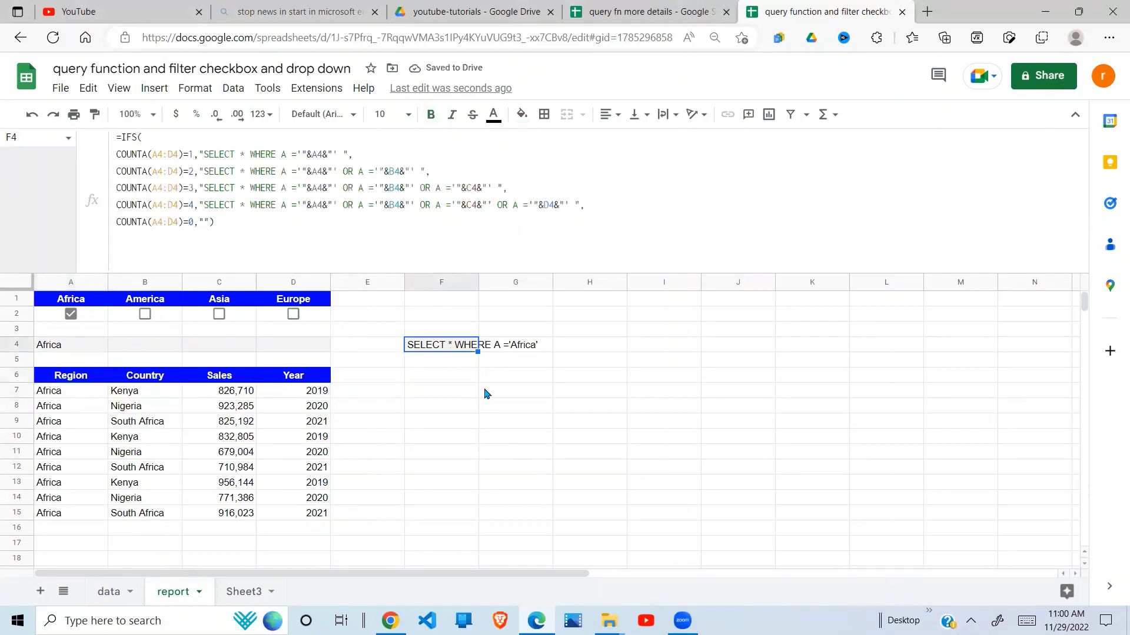
pyautogui.press('Delete')
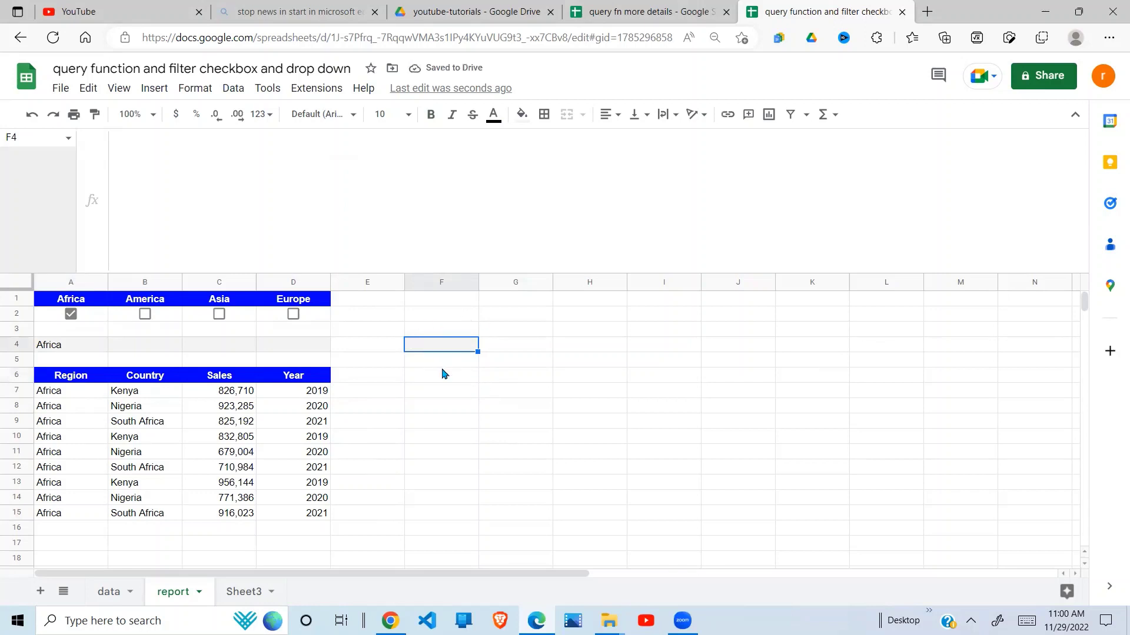
# - Tick the America, Asia and Europe checkboxes alongside Africa to test the combined formula
pyautogui.click(144, 316)
pyautogui.click(224, 320)
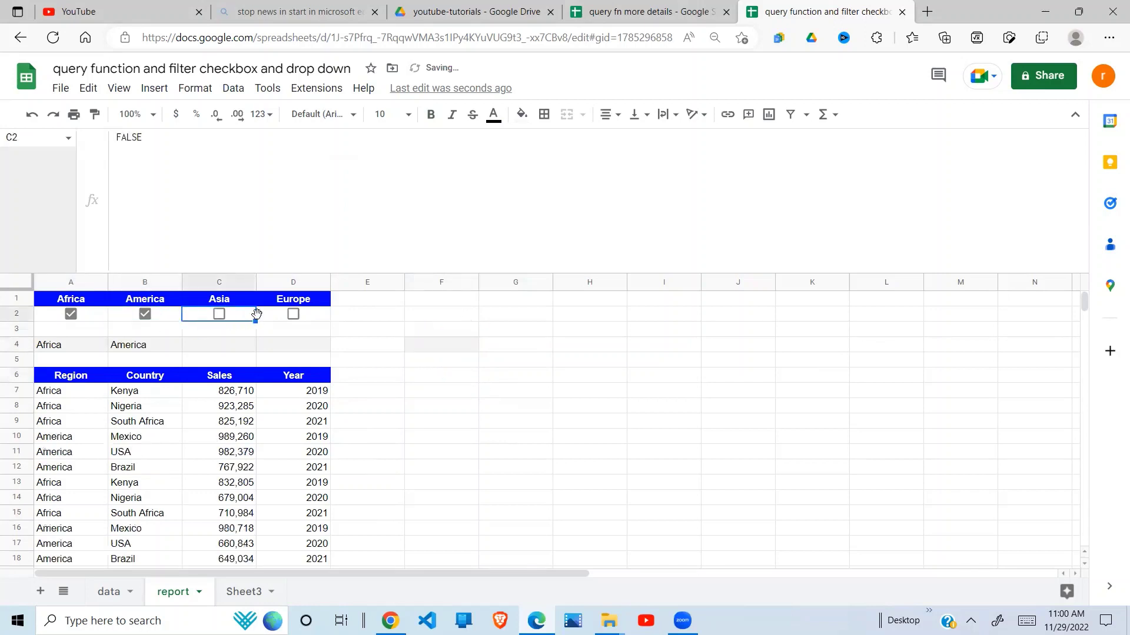
pyautogui.click(219, 315)
pyautogui.click(293, 314)
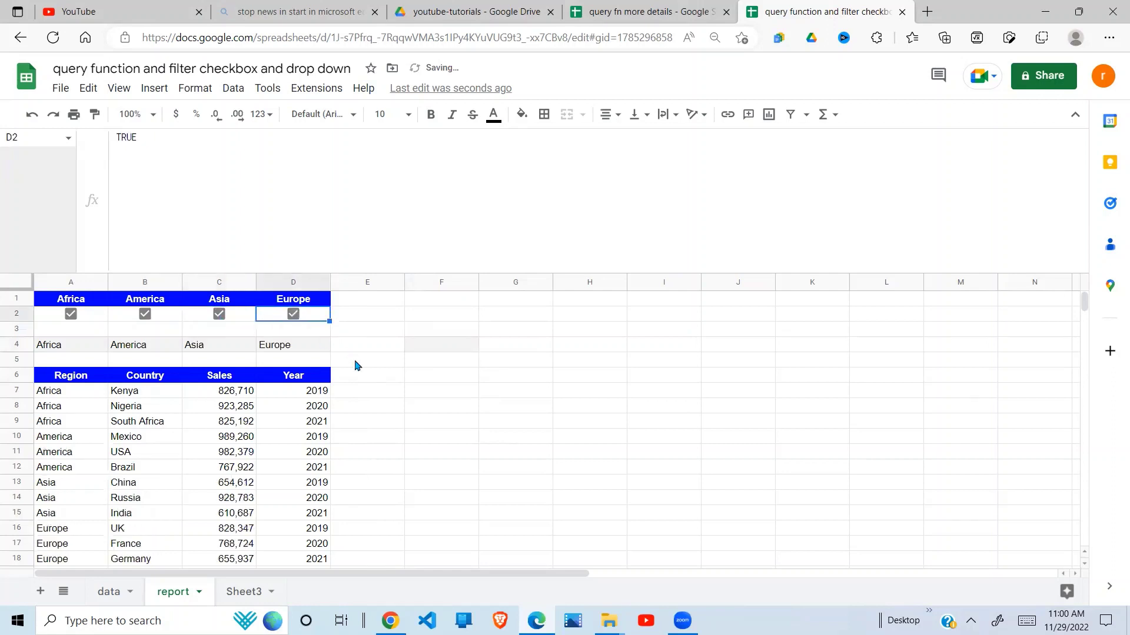
pyautogui.click(365, 366)
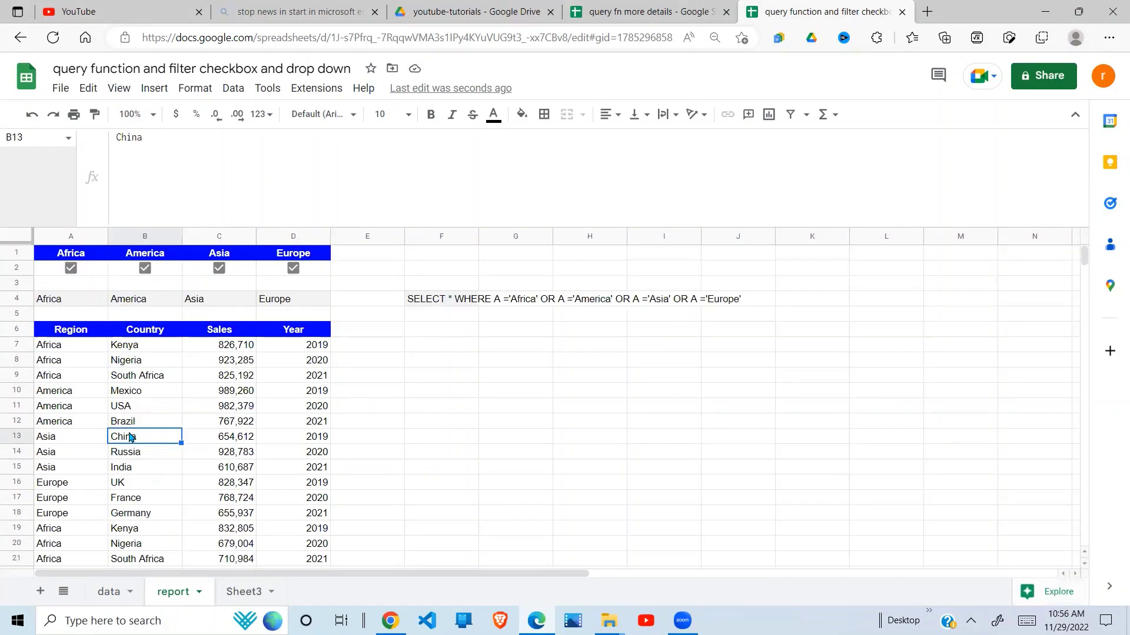